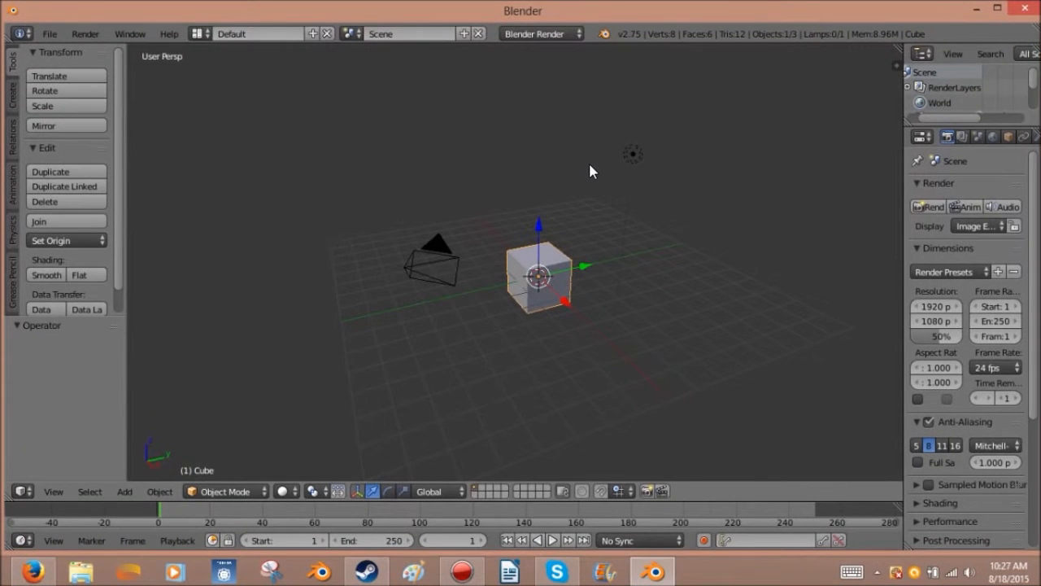
pyautogui.press('KP_Decimal')
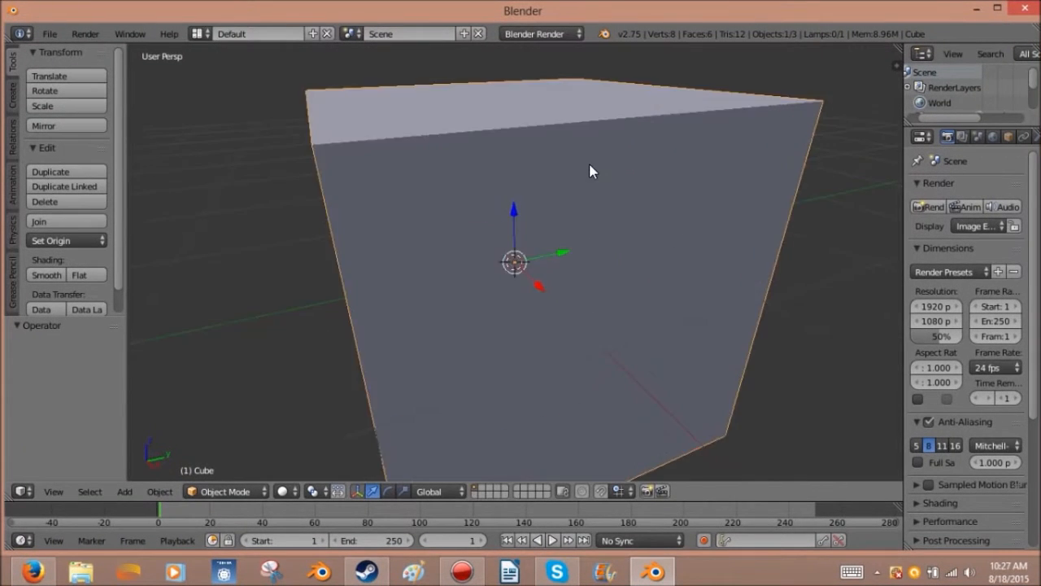
pyautogui.moveTo(415, 281); pyautogui.dragTo(538, 234, button='middle')
pyautogui.scroll(-6, 538, 233)
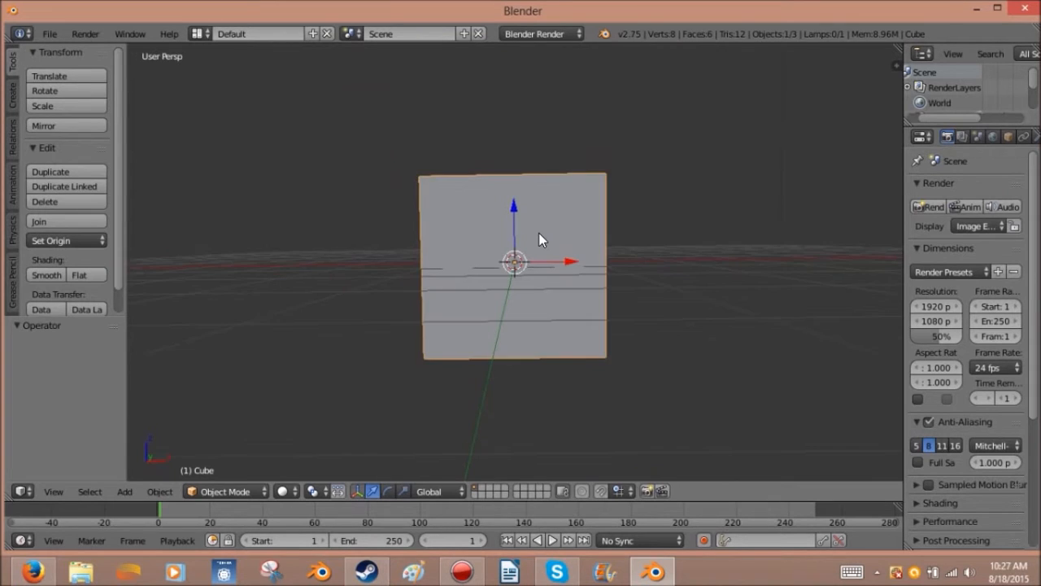
pyautogui.moveTo(626, 257); pyautogui.dragTo(570, 284, button='middle')
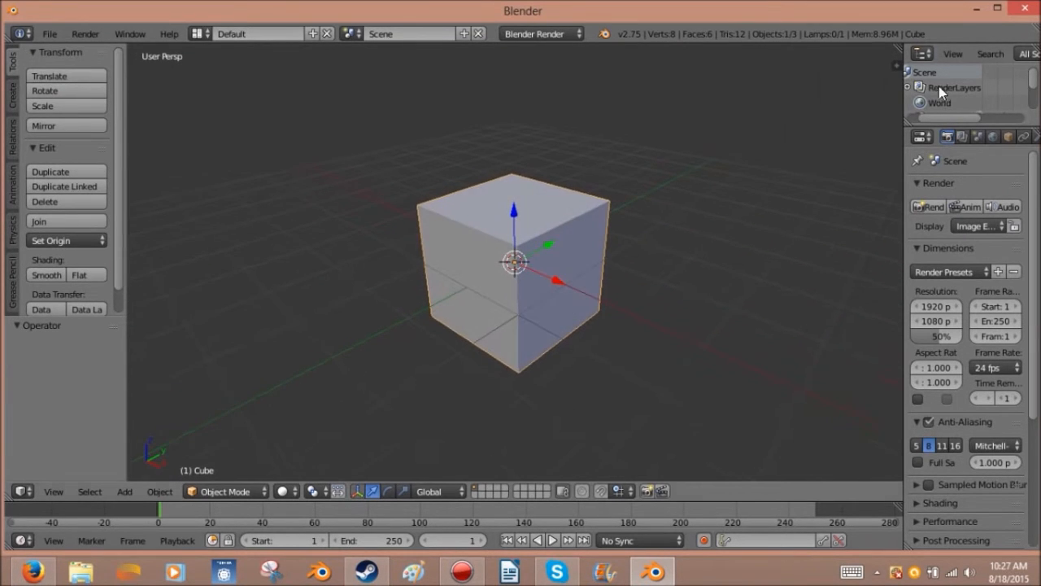
# Step: Open MCChibi.blend in a second Blender window and show the character in front orthographic view
pyautogui.click(320, 571)
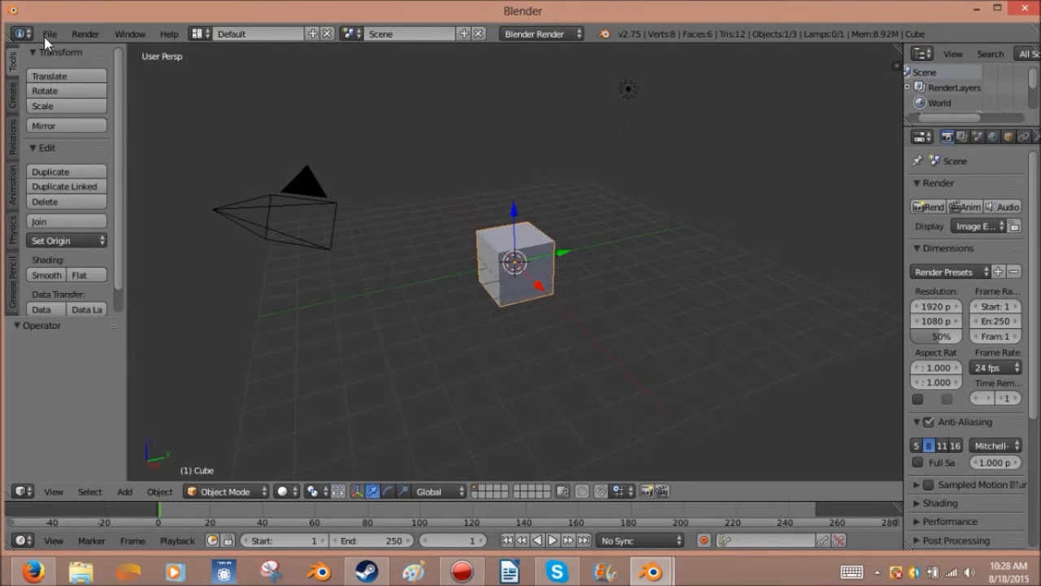
pyautogui.click(47, 35)
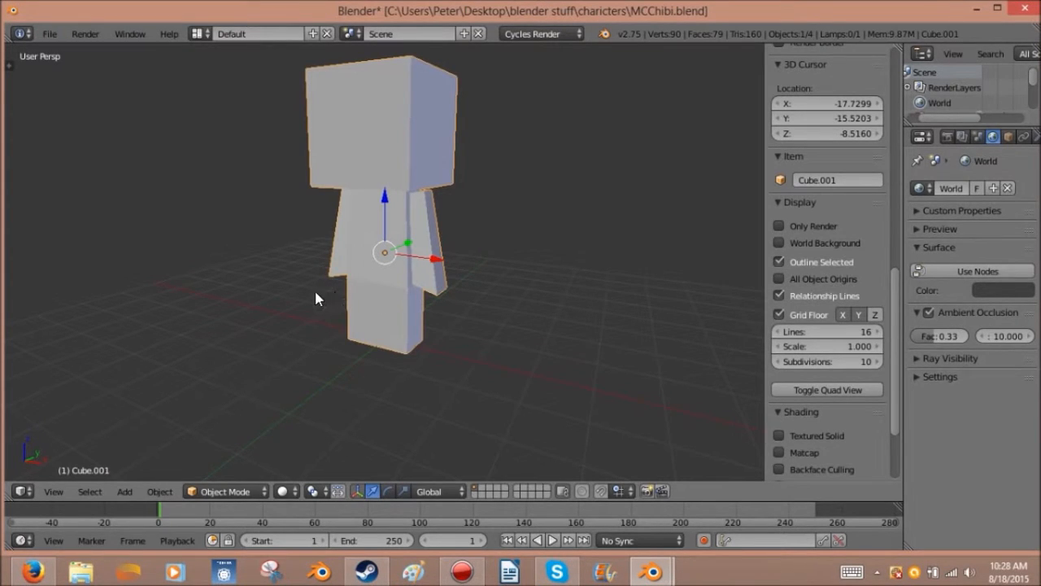
pyautogui.moveTo(314, 288); pyautogui.dragTo(368, 278, button='middle')
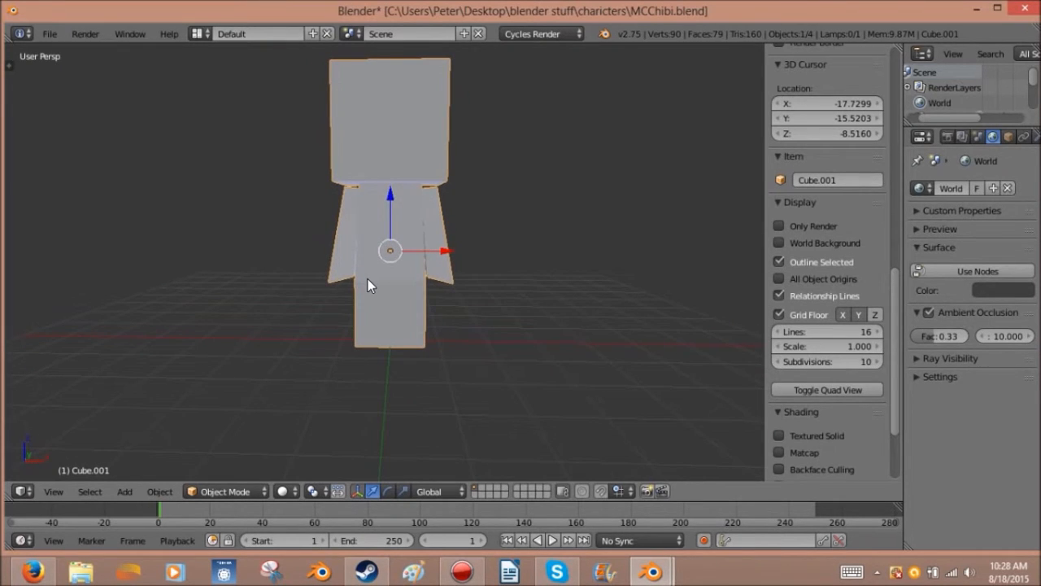
pyautogui.press('KP_1')
pyautogui.press('KP_5')
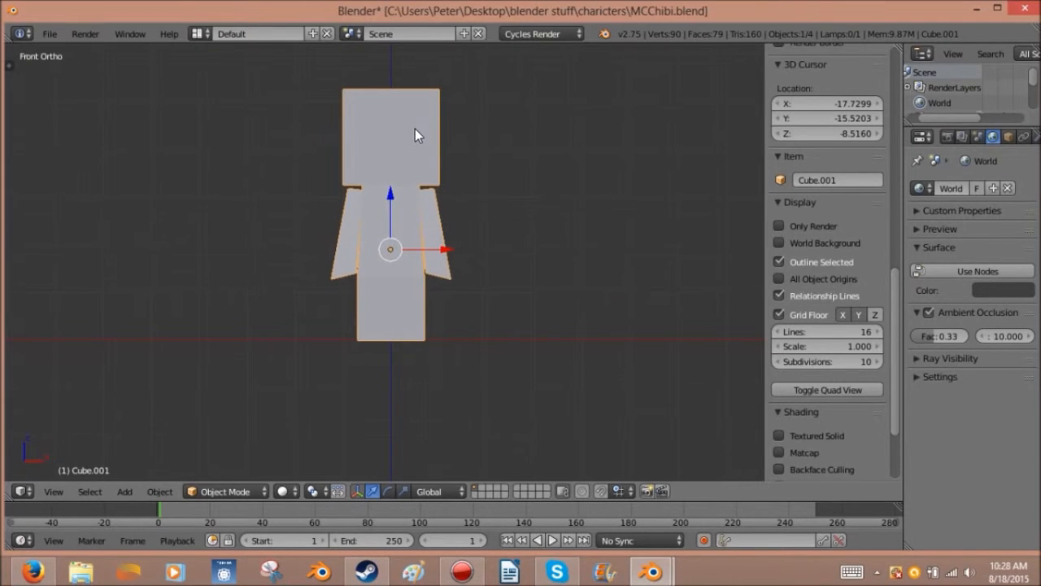
# Step: Examine the proportions of the reference character's head, arms and legs from the front in wireframe display
pyautogui.moveTo(415, 129); pyautogui.dragTo(297, 187, button='middle')
pyautogui.press('KP_1')
pyautogui.press('z')
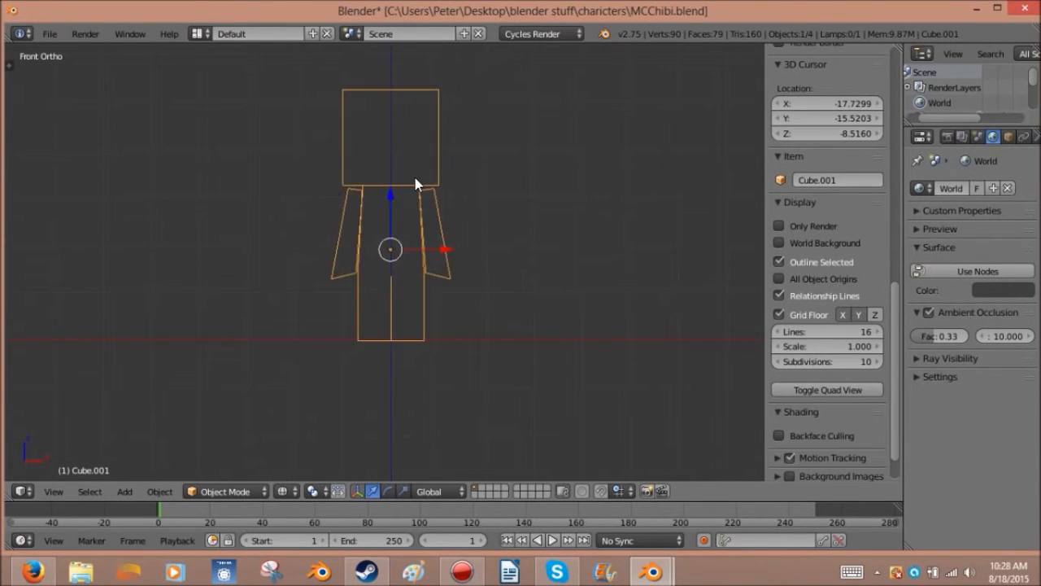
pyautogui.scroll(5, 416, 182)
pyautogui.keyDown('shift'); pyautogui.moveTo(393, 220); pyautogui.dragTo(376, 301, button='middle'); pyautogui.keyUp('shift')
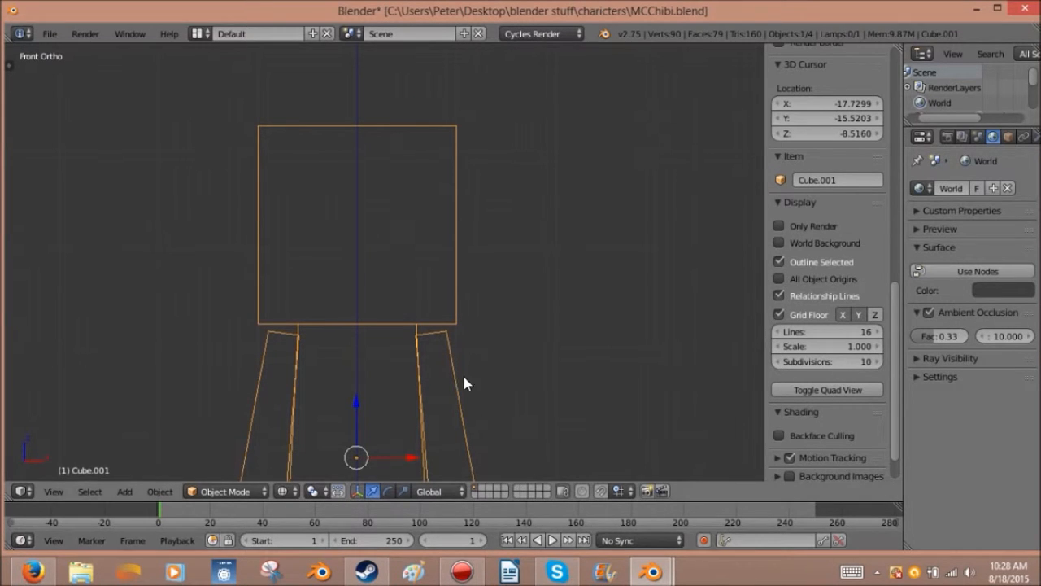
pyautogui.scroll(-1, 456, 339)
pyautogui.keyDown('shift'); pyautogui.moveTo(421, 380); pyautogui.dragTo(432, 312, button='middle'); pyautogui.keyUp('shift')
pyautogui.keyDown('shift'); pyautogui.moveTo(464, 415); pyautogui.dragTo(466, 345, button='middle'); pyautogui.keyUp('shift')
# Step: Switch back to the Blender window with the default cube and toggle Edit Mode on and off
pyautogui.moveTo(655, 573)
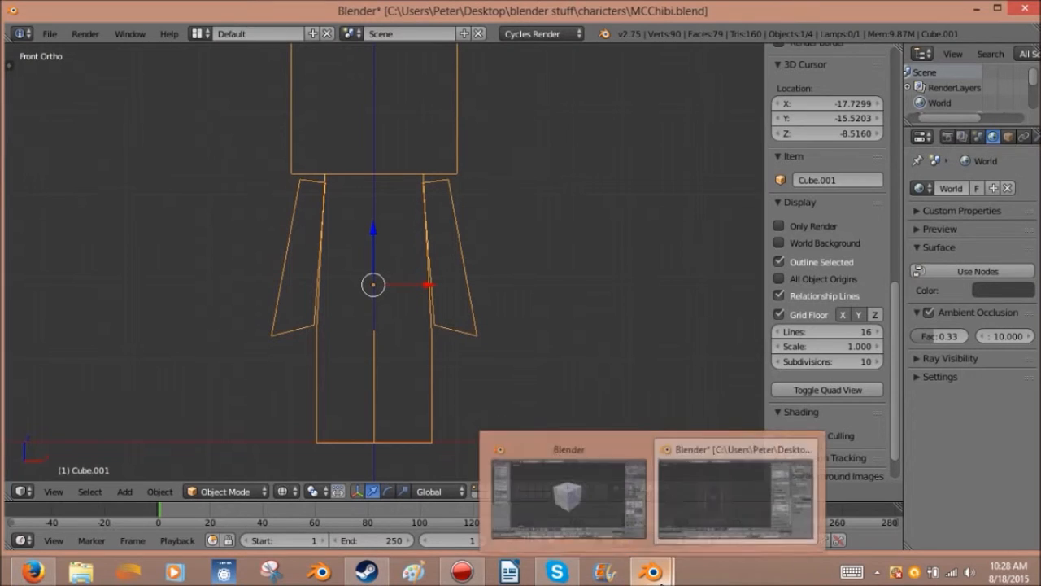
pyautogui.click(598, 491)
pyautogui.moveTo(480, 391); pyautogui.dragTo(545, 242, button='middle')
pyautogui.press('Tab')
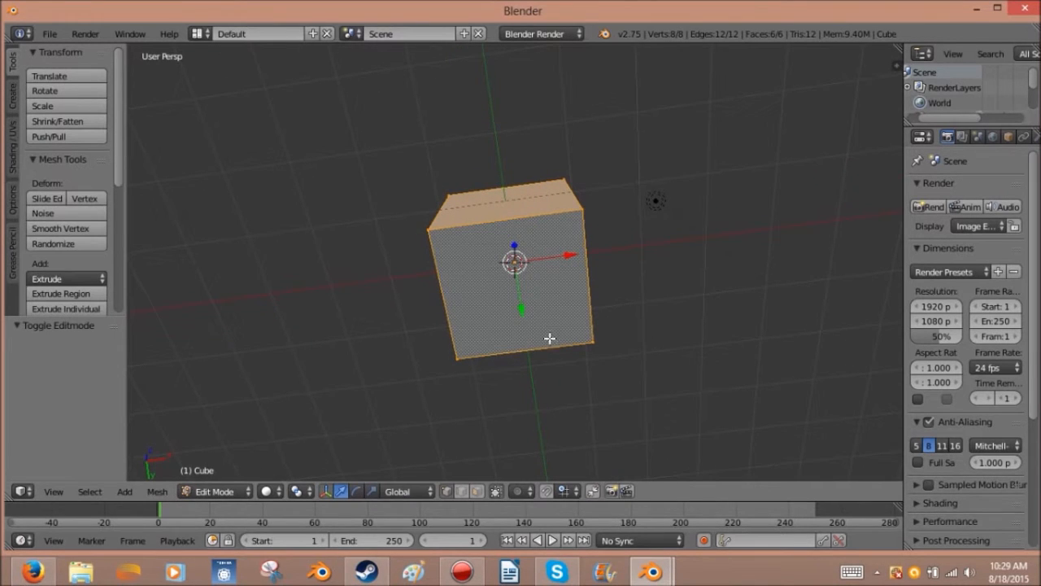
pyautogui.press('Tab')
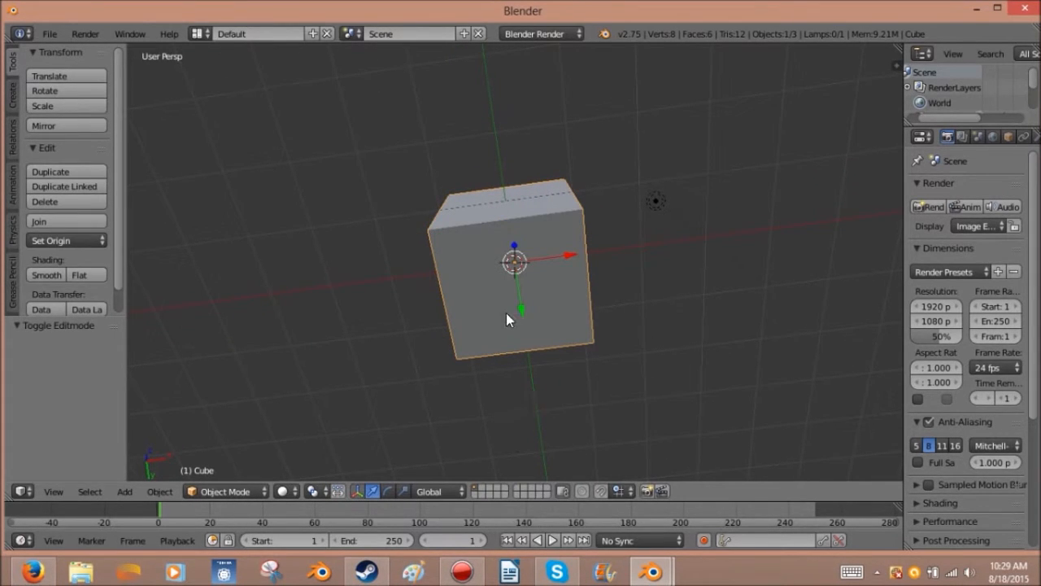
pyautogui.moveTo(506, 318); pyautogui.dragTo(583, 334, button='middle')
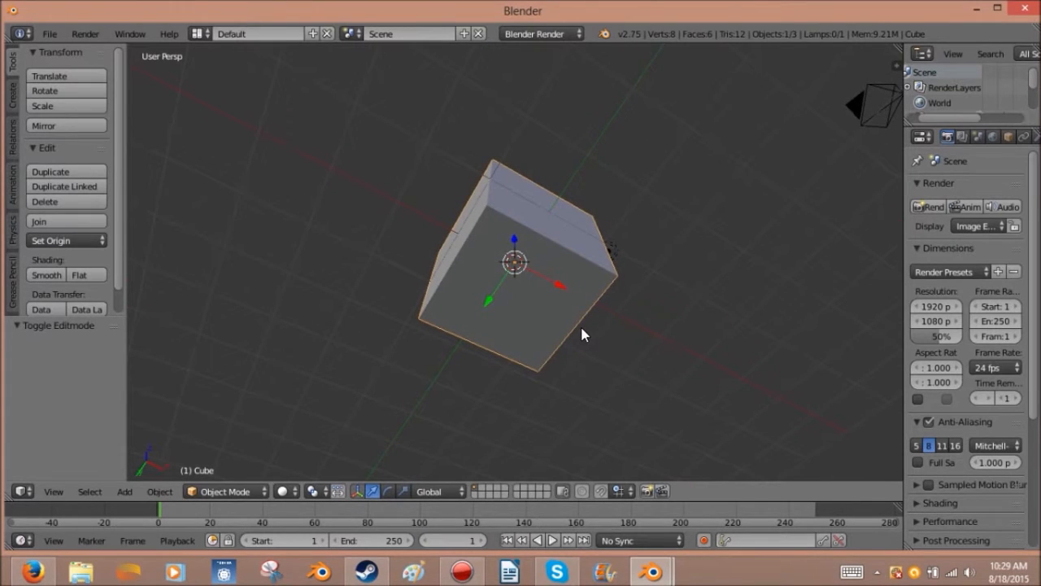
# Step: Enter Edit Mode on the cube, switch to face selection and select its bottom face
pyautogui.press('Tab')
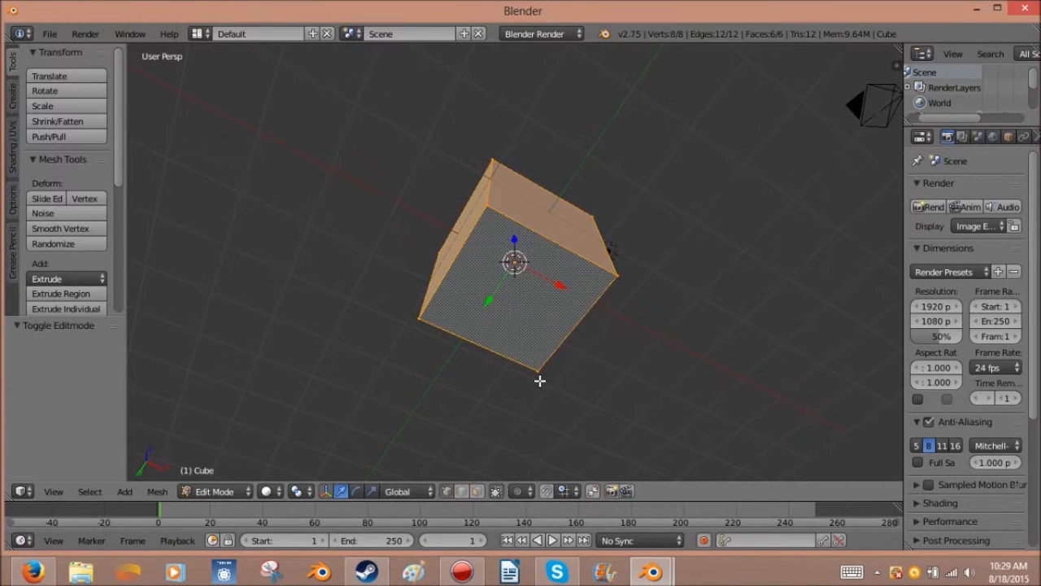
pyautogui.click(480, 492)
pyautogui.rightClick(511, 297)
pyautogui.moveTo(513, 295); pyautogui.dragTo(479, 280, button='middle')
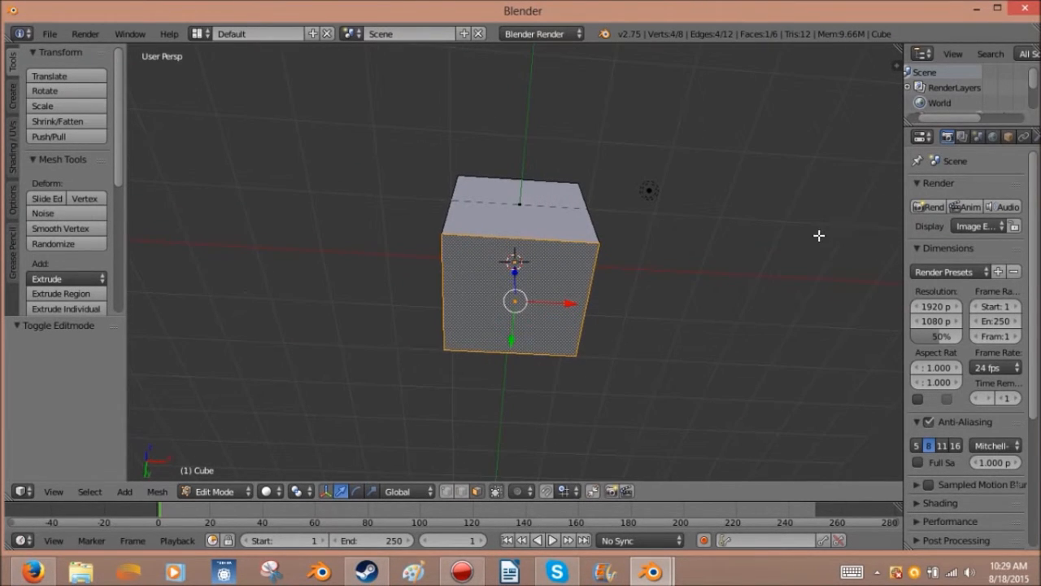
# Step: Extrude the cube's bottom face in place and scale the new face to 0.6
pyautogui.press('e')
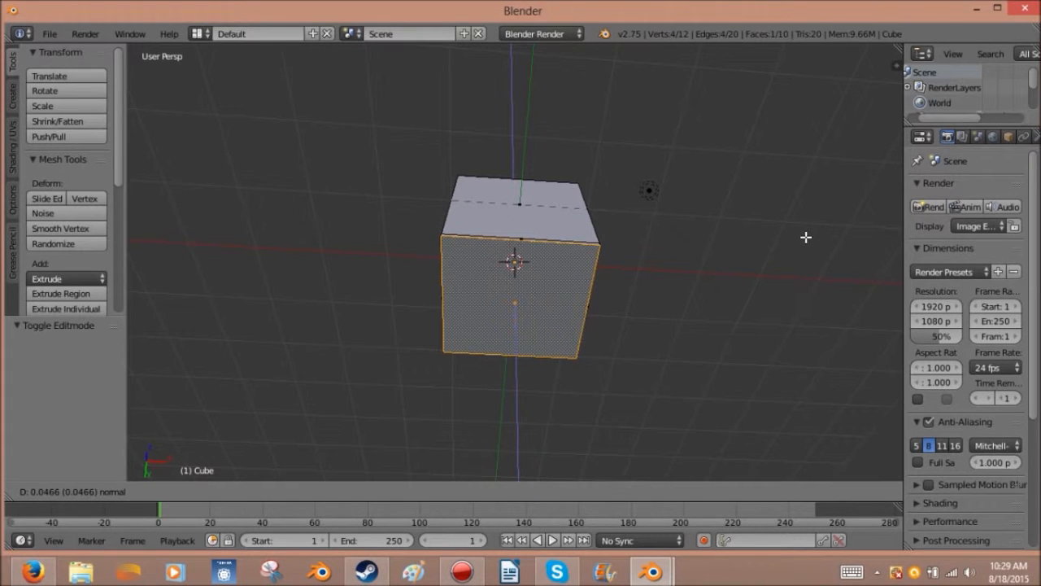
pyautogui.click(806, 236)
pyautogui.press('s')
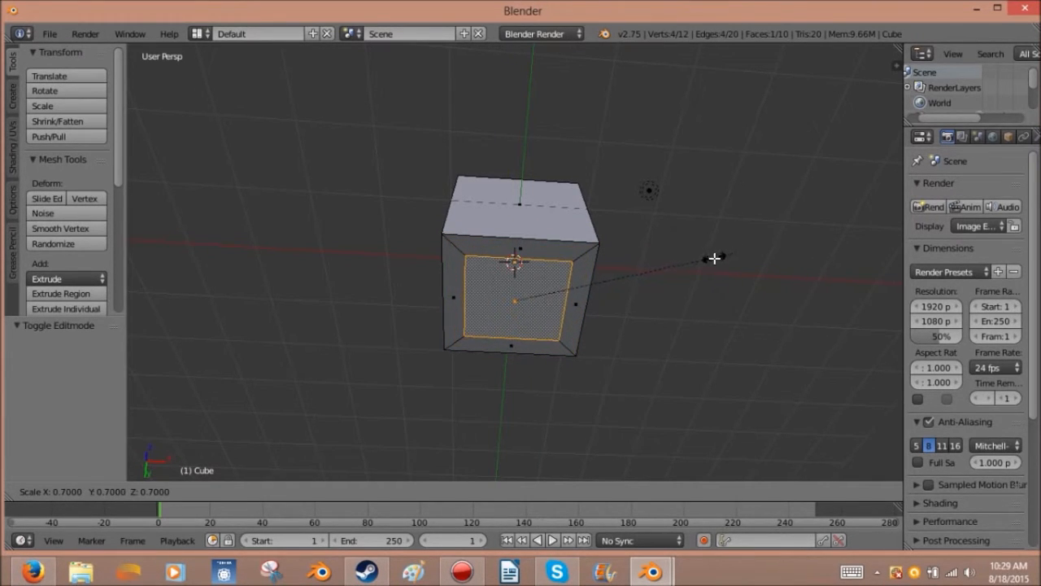
pyautogui.click(706, 261)
pyautogui.moveTo(704, 261); pyautogui.dragTo(616, 235, button='middle')
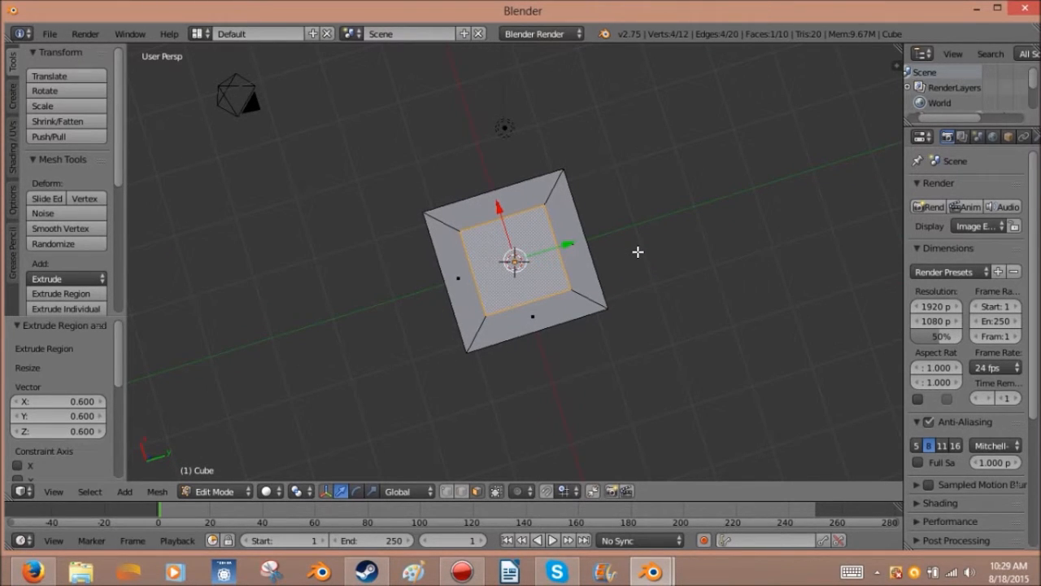
# Step: Narrow the inner bottom face by scaling it to 0.6 along the global Y axis
pyautogui.press('s')
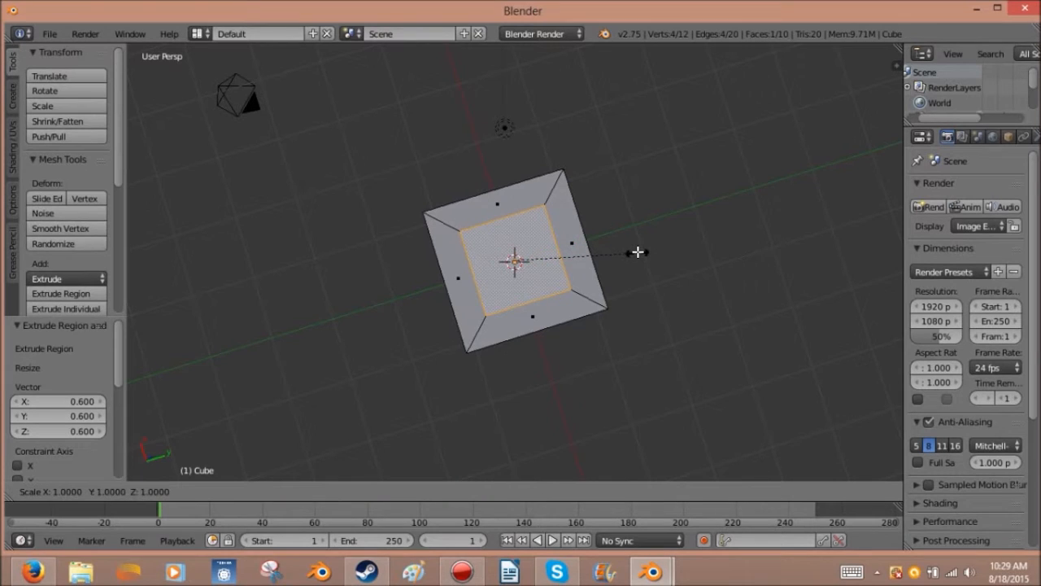
pyautogui.press('y')
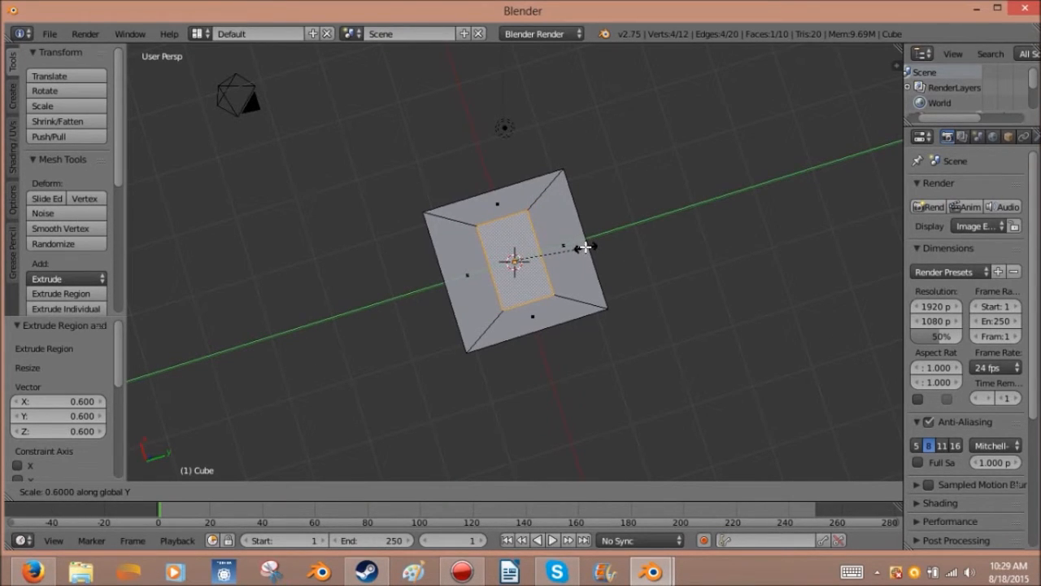
pyautogui.click(585, 248)
pyautogui.moveTo(585, 247); pyautogui.dragTo(544, 286, button='middle')
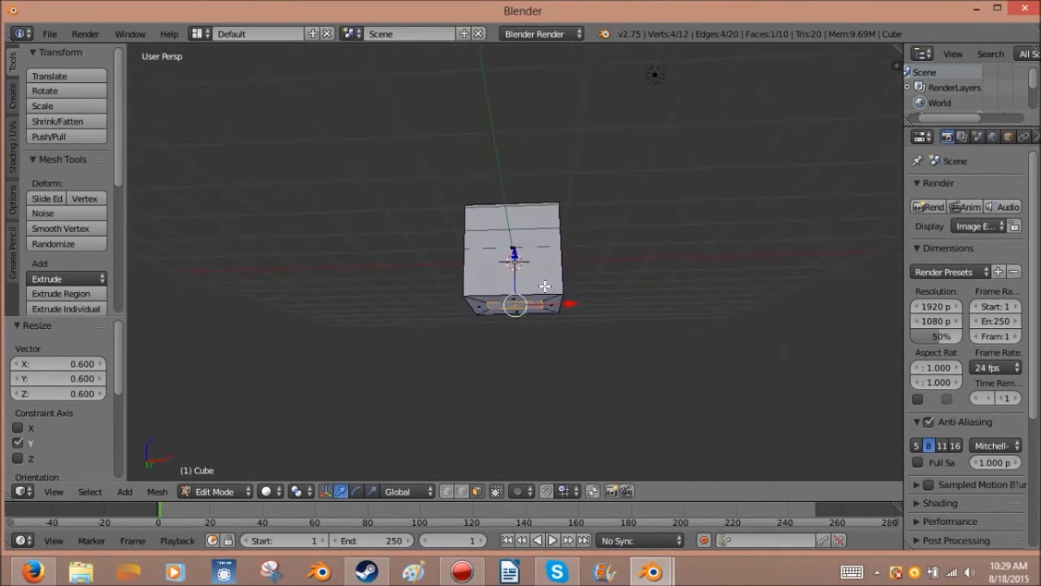
# Step: Extrude the narrowed bottom face downward by about 1.885 to form the character's body
pyautogui.press('e')
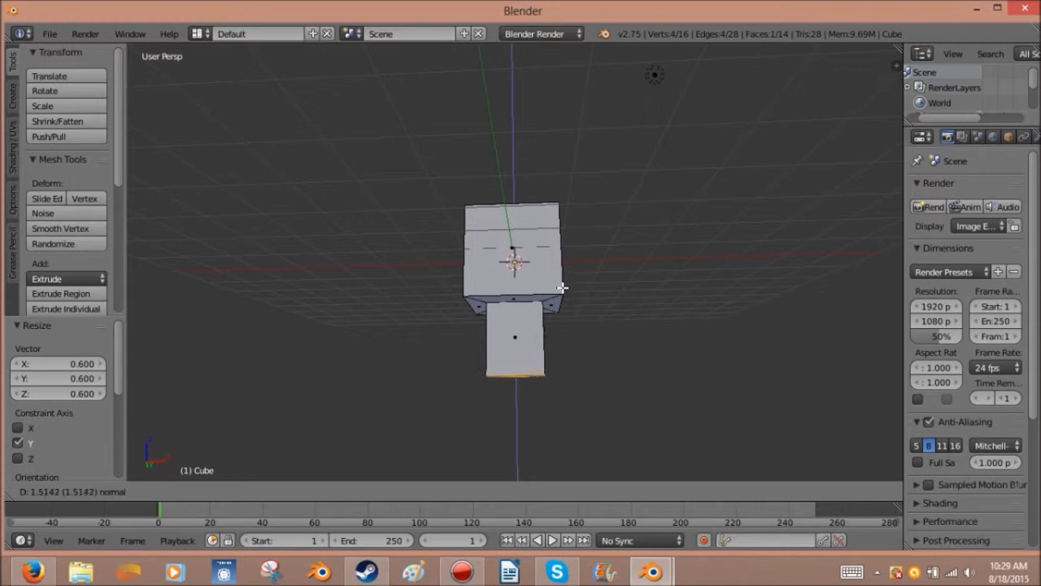
pyautogui.click(563, 299)
pyautogui.keyDown('shift'); pyautogui.moveTo(568, 421); pyautogui.dragTo(568, 334, button='middle'); pyautogui.keyUp('shift')
# Step: Widen the bottom end of the body by scaling its face to about 1.2 along the global X axis
pyautogui.press('s')
pyautogui.press('x')
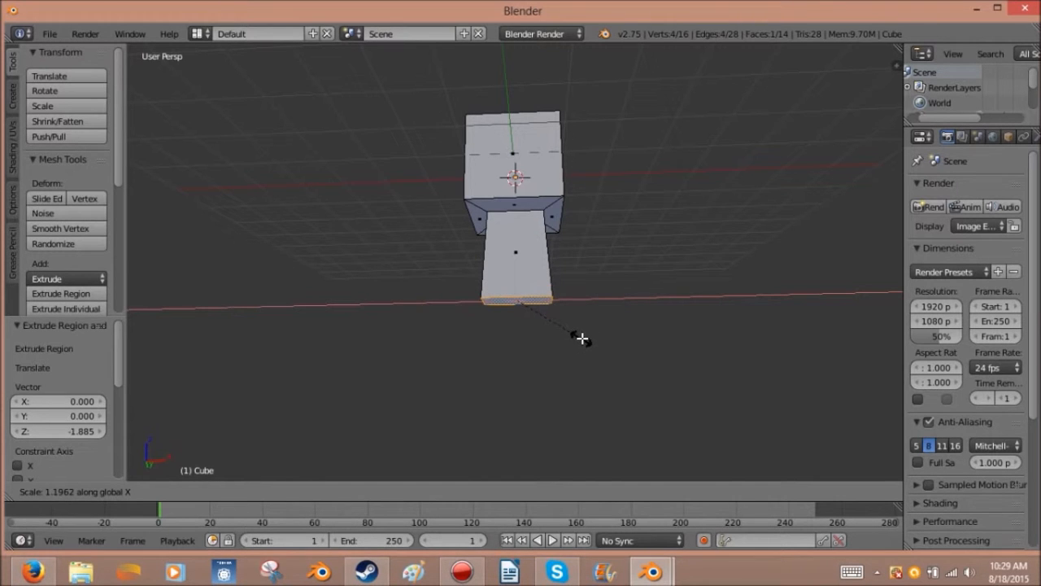
pyautogui.click(582, 338)
# Step: Adjust the body's length by moving its bottom face down about 0.03, then up about 0.13 along Z
pyautogui.moveTo(583, 332); pyautogui.dragTo(525, 254, button='middle')
pyautogui.moveTo(517, 257); pyautogui.dragTo(531, 351)
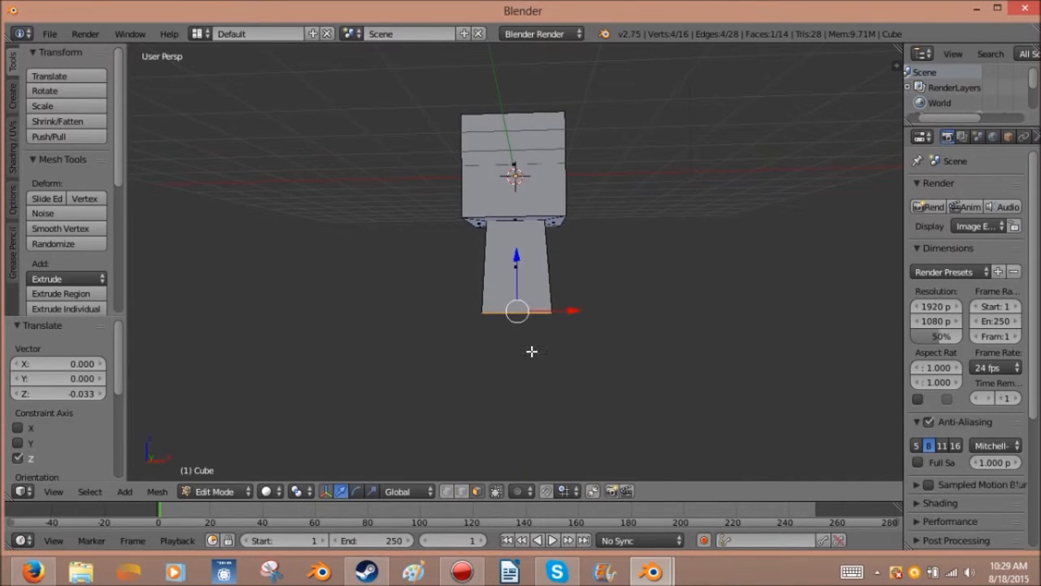
pyautogui.moveTo(516, 248); pyautogui.dragTo(516, 236)
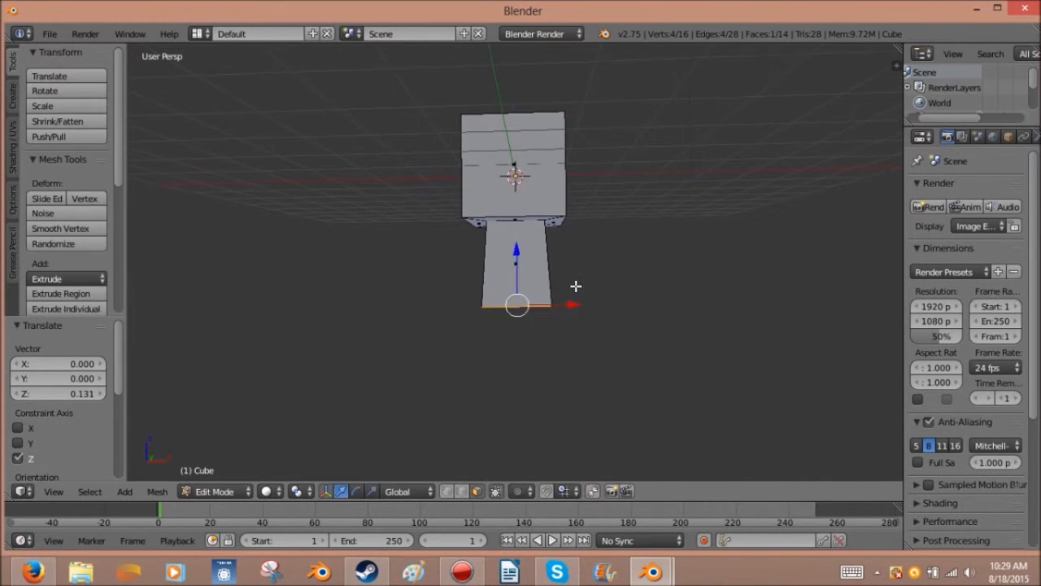
pyautogui.moveTo(574, 290); pyautogui.dragTo(572, 225, button='middle')
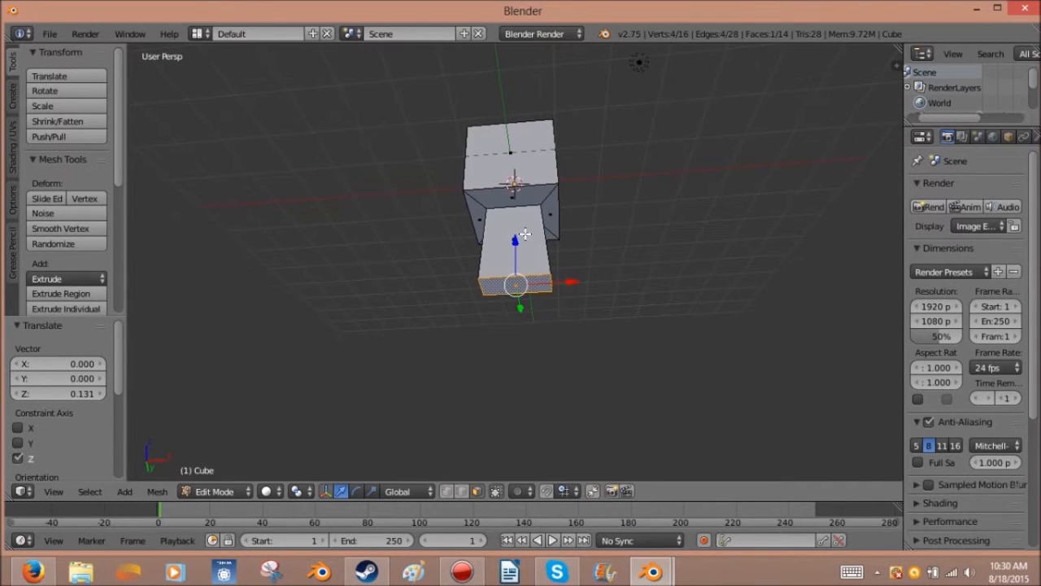
# Step: Add one centred vertical loop cut through the head and body, without sliding it
pyautogui.hotkey('ctrl', 'r')
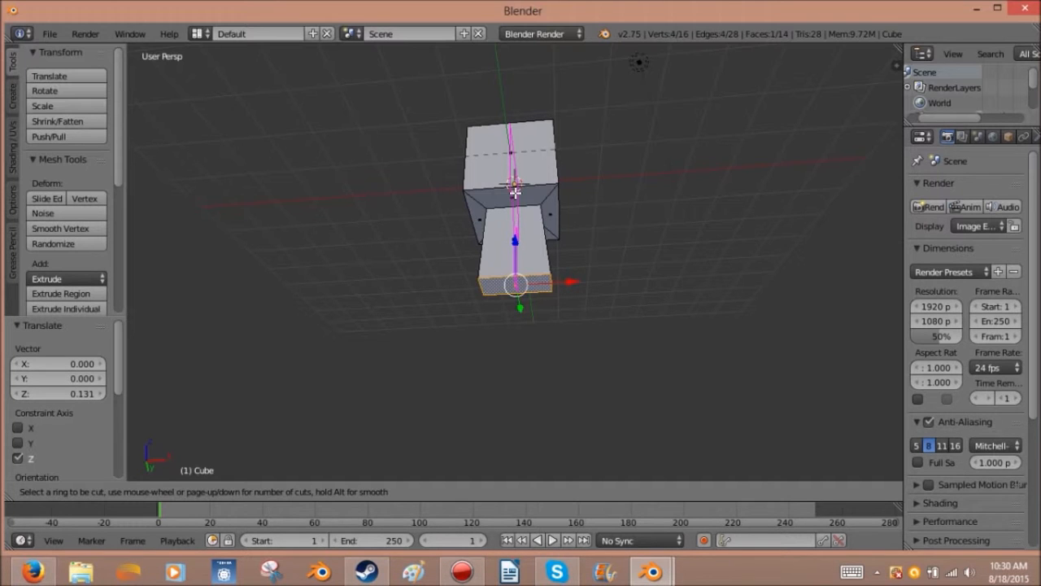
pyautogui.click(515, 191)
pyautogui.rightClick(515, 191)
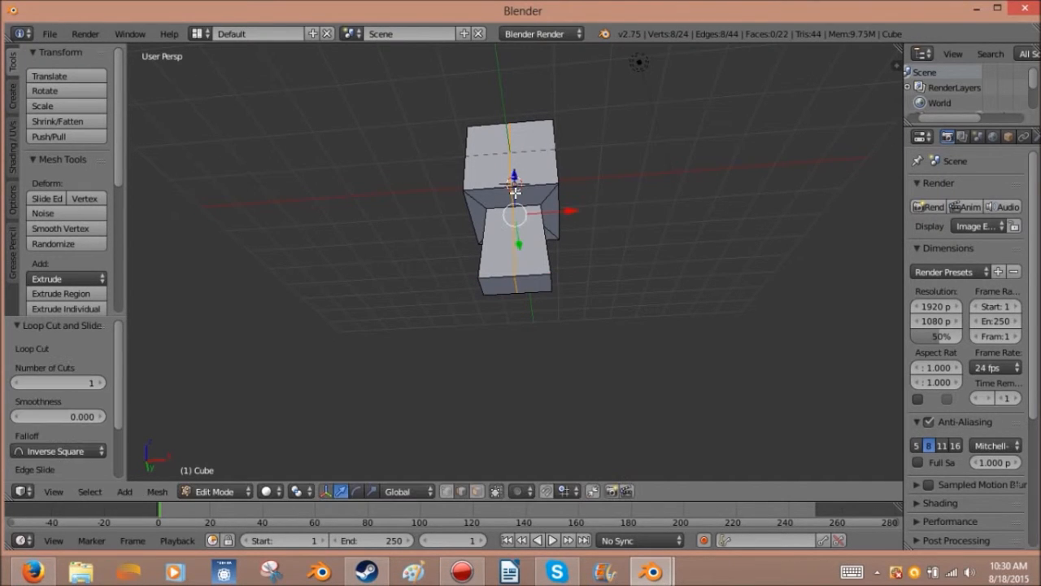
pyautogui.scroll(3, 513, 379)
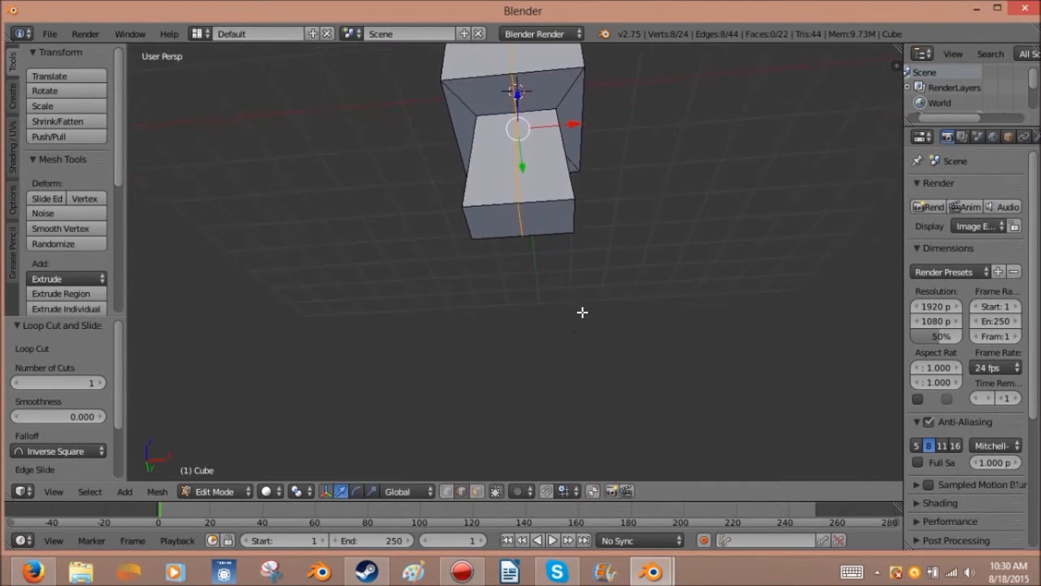
pyautogui.moveTo(592, 299); pyautogui.dragTo(603, 365, button='middle')
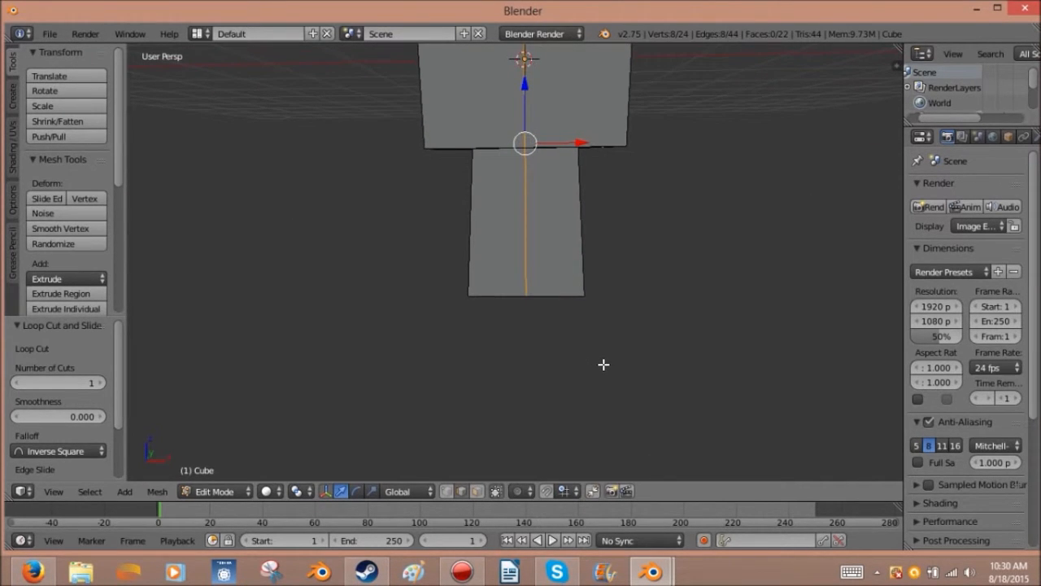
pyautogui.scroll(-3, 604, 365)
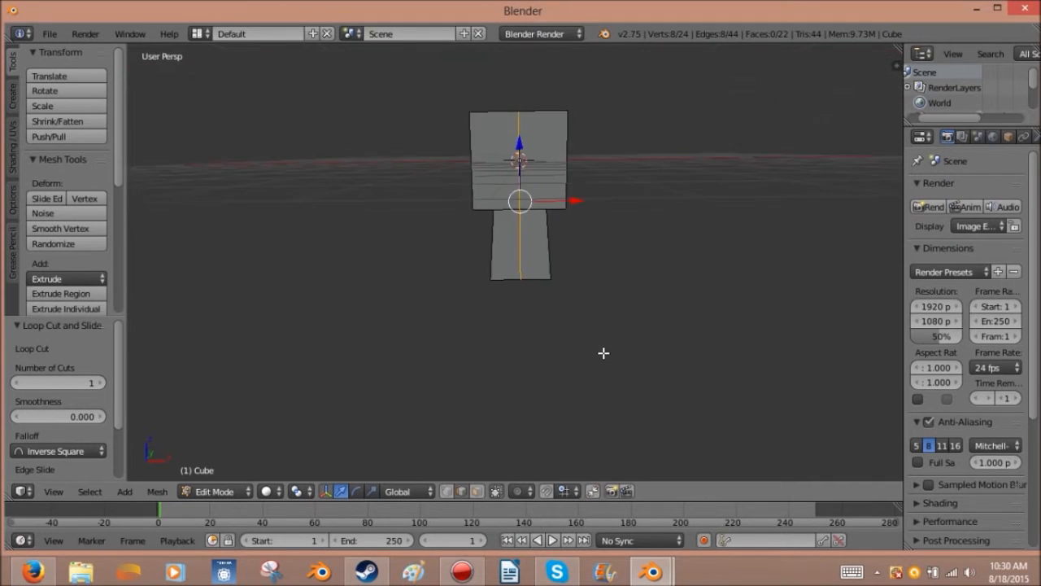
pyautogui.moveTo(602, 352); pyautogui.dragTo(527, 344, button='middle')
pyautogui.scroll(-1, 526, 345)
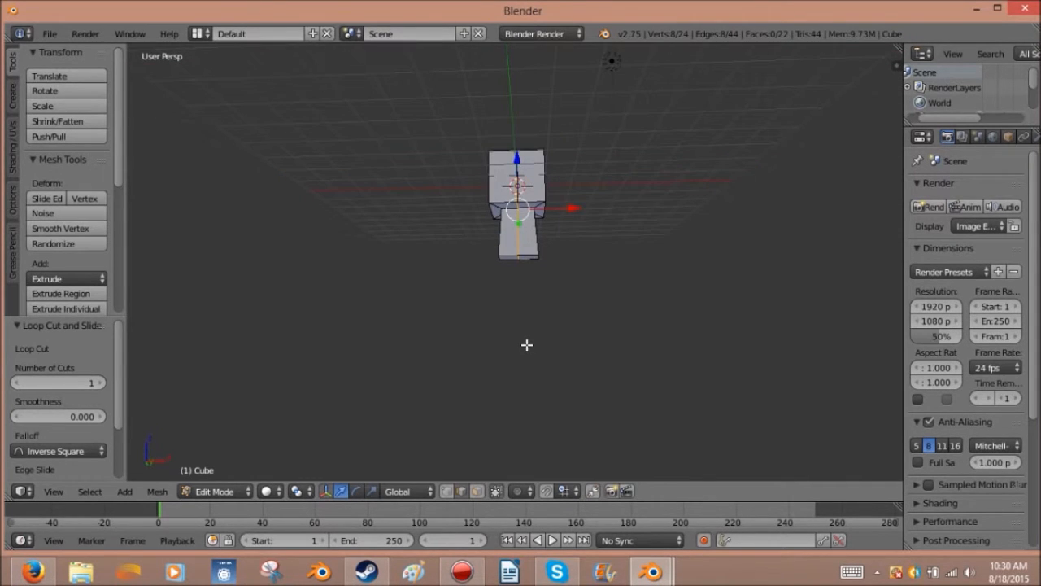
# Step: Delete the outer vertices of the character's half on the negative X side
pyautogui.press('a')
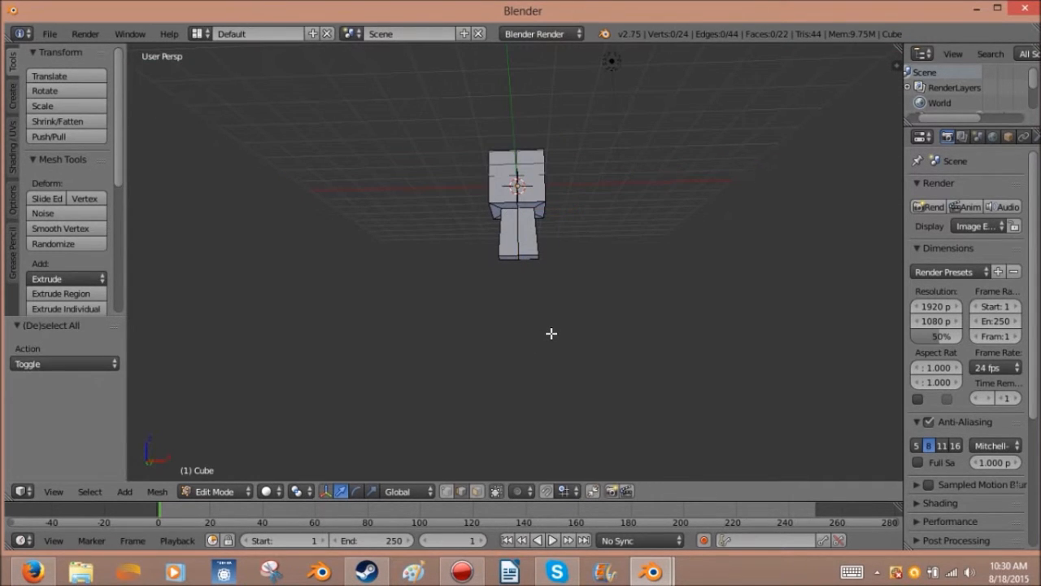
pyautogui.press('z')
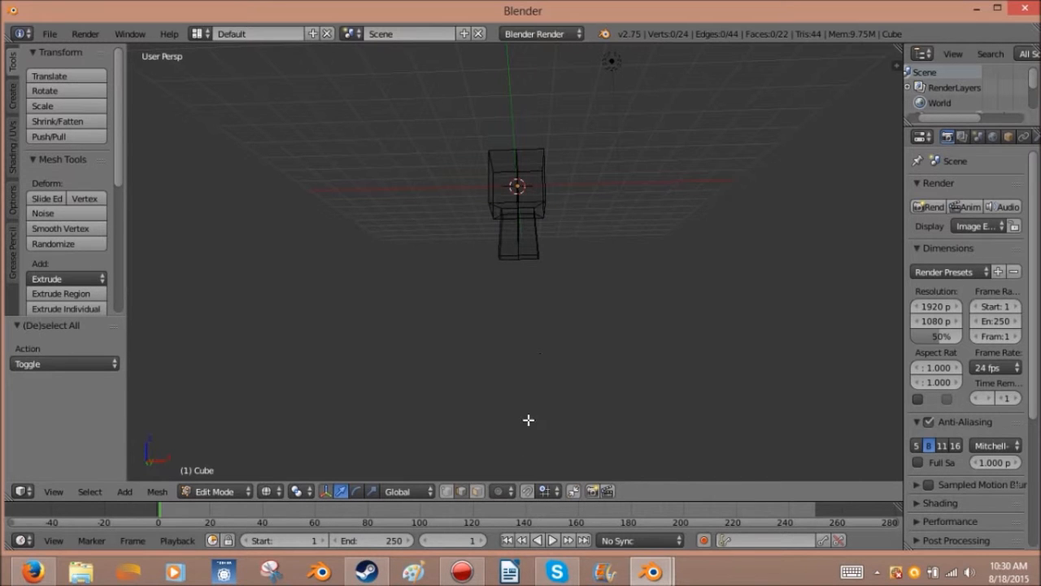
pyautogui.press('b')
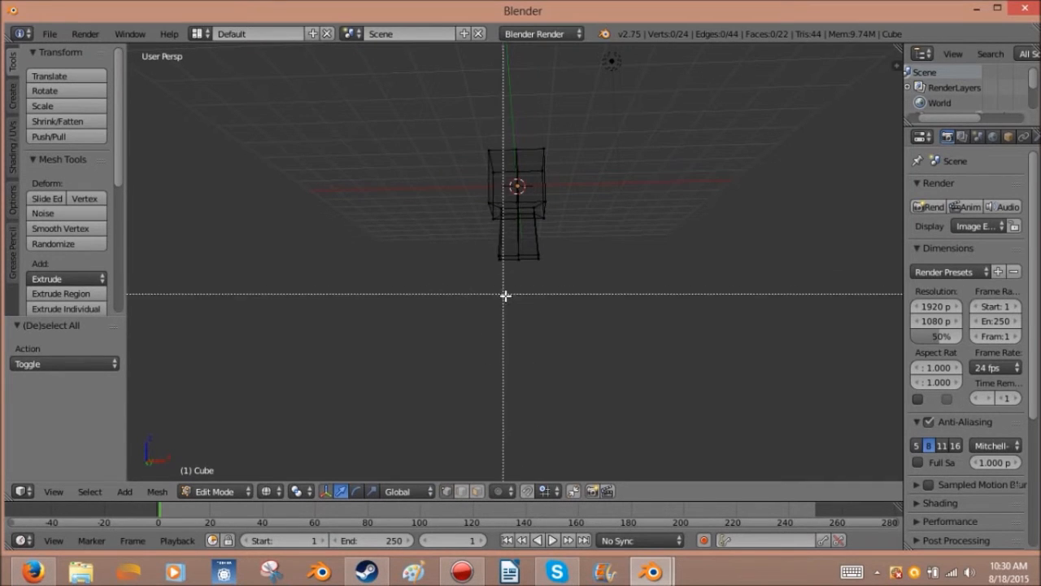
pyautogui.moveTo(511, 317); pyautogui.dragTo(420, 115)
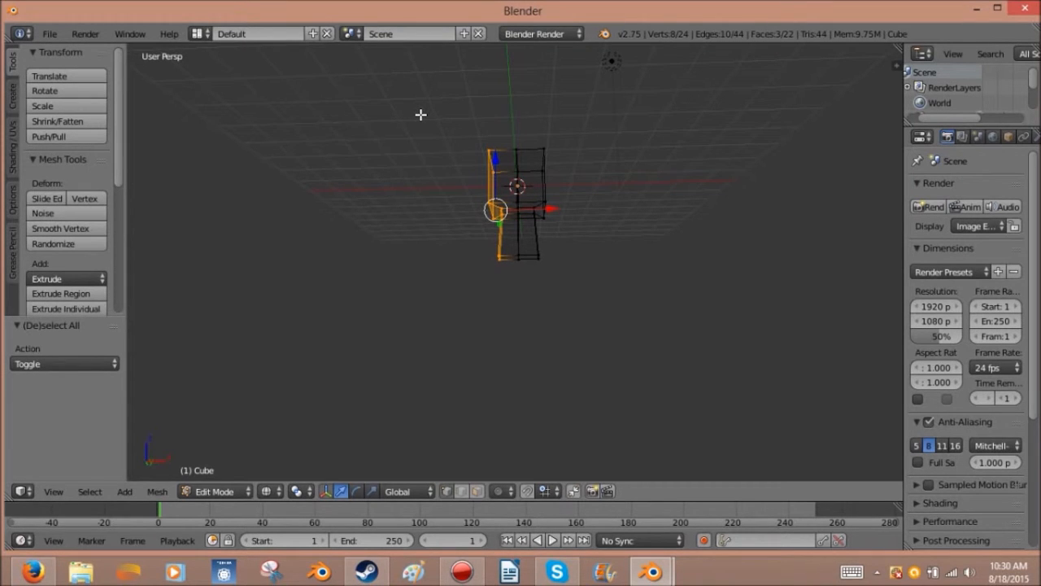
pyautogui.press('x')
pyautogui.click(420, 115)
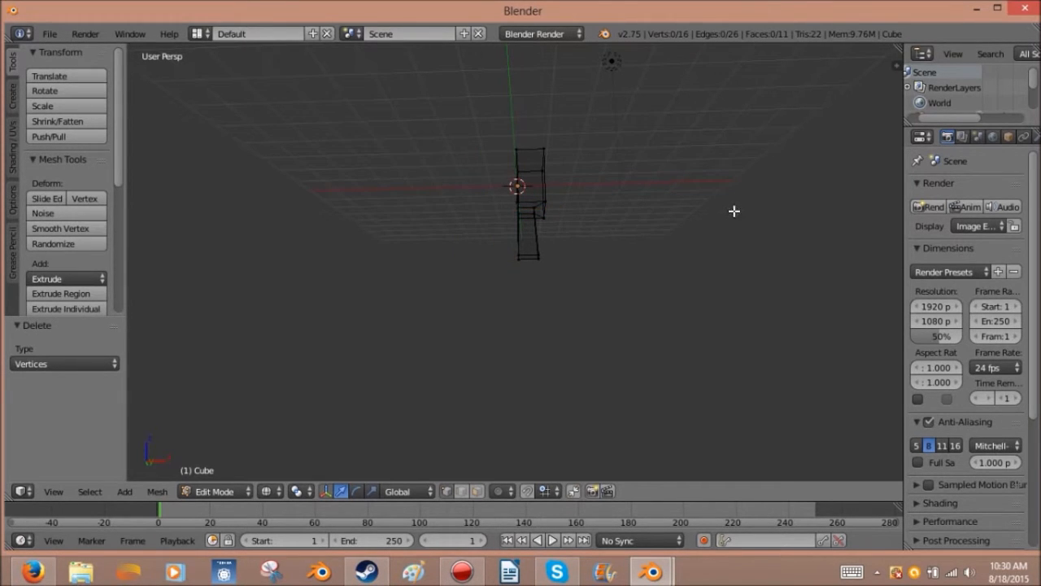
# Step: Add a Mirror modifier across the X axis to the remaining half, with clipping enabled
pyautogui.scroll(-2, 1006, 135)
pyautogui.click(1009, 136)
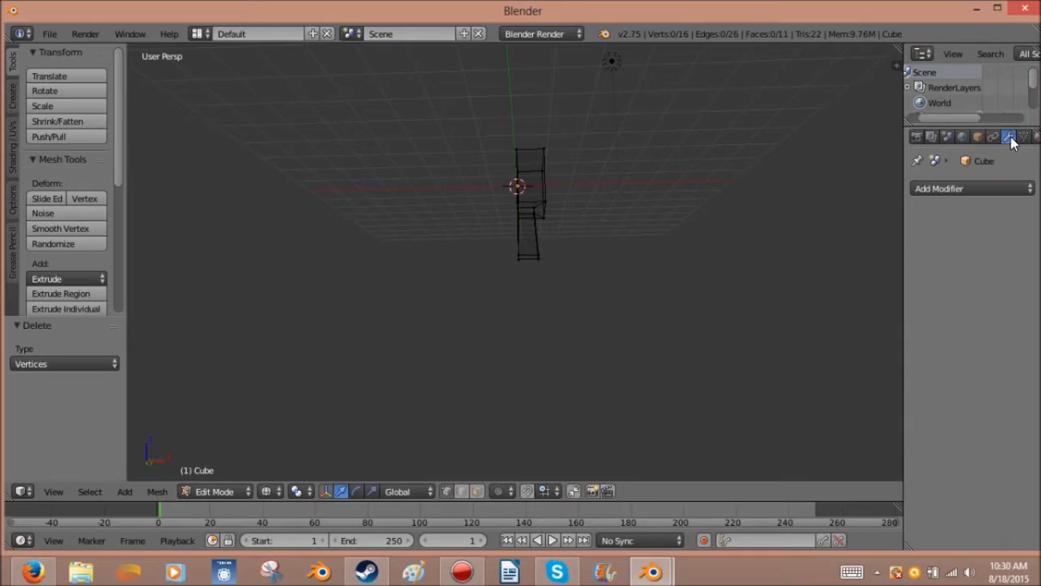
pyautogui.click(968, 188)
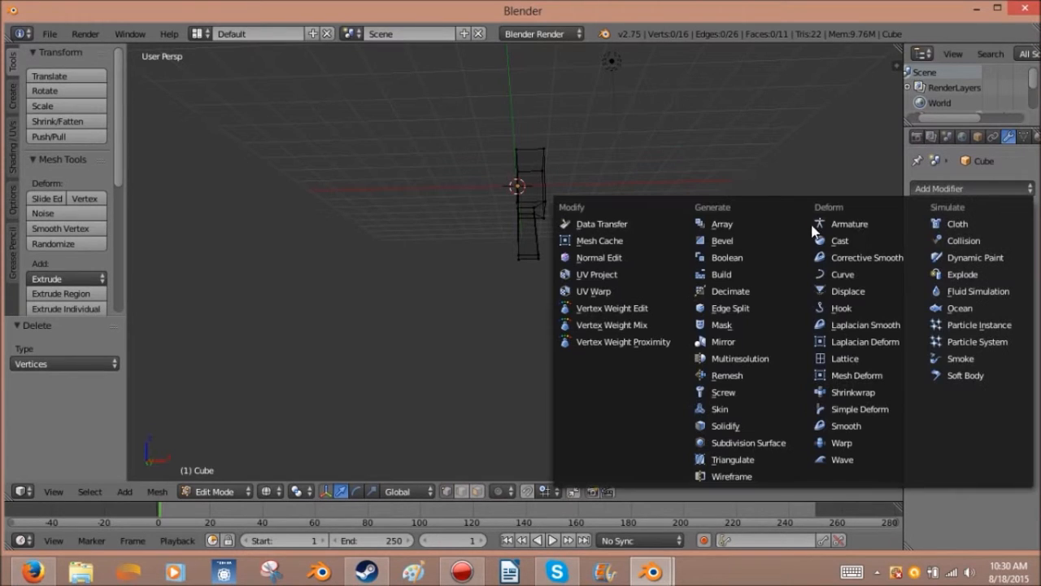
pyautogui.click(723, 342)
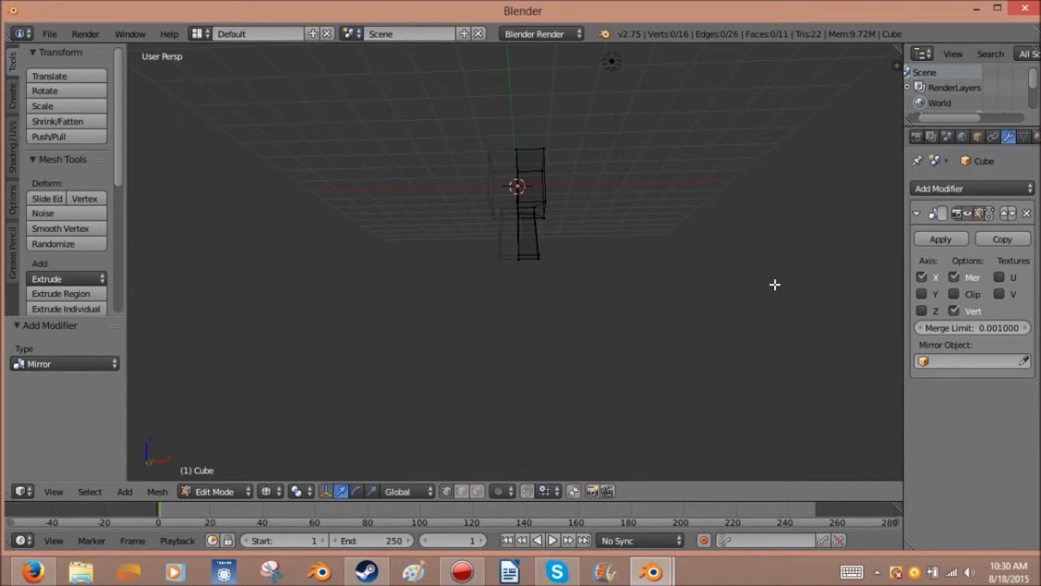
pyautogui.moveTo(774, 284); pyautogui.dragTo(747, 229, button='middle')
pyautogui.click(956, 293)
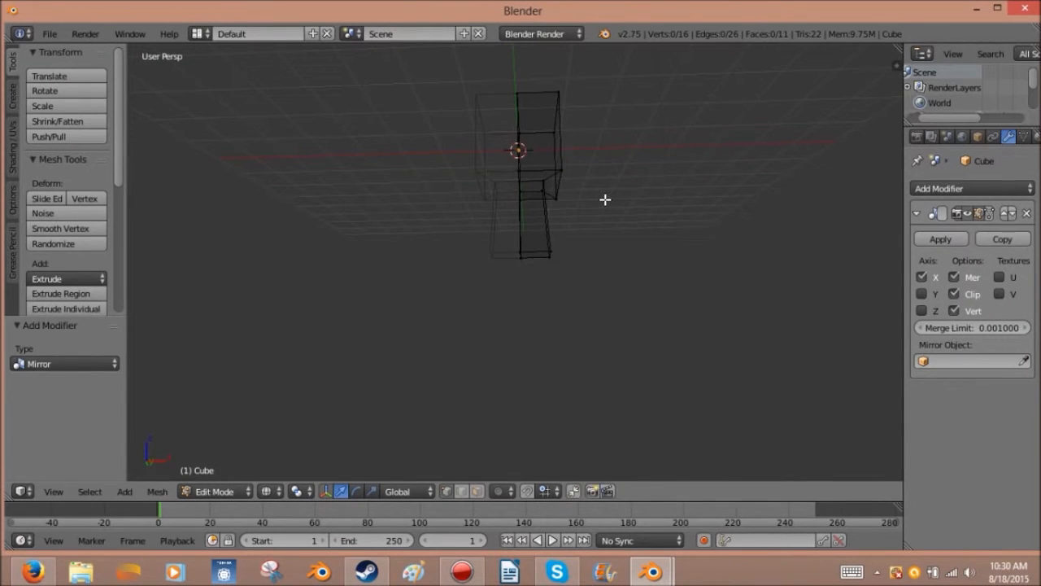
pyautogui.press('a')
pyautogui.press('g')
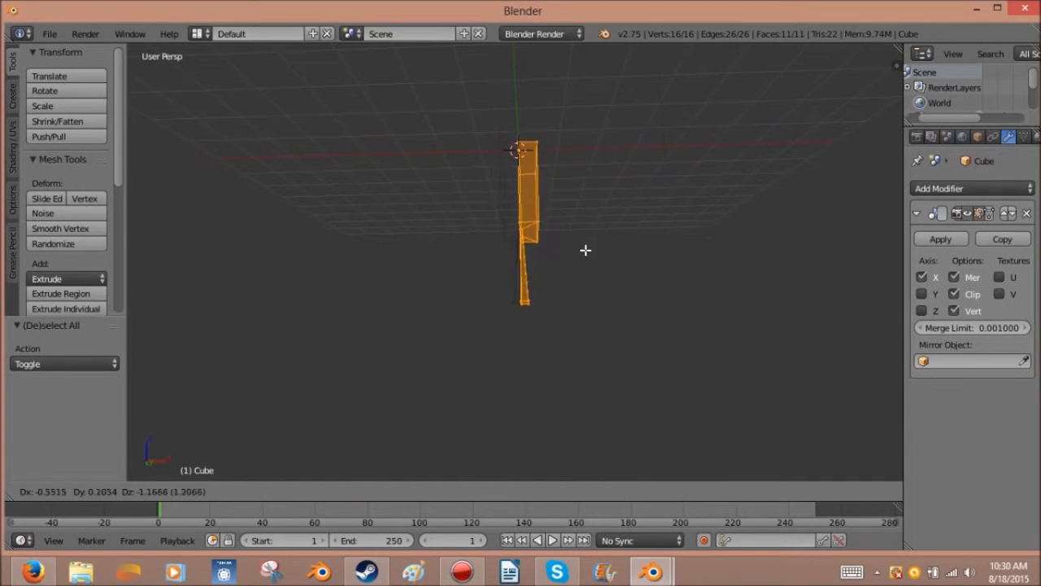
pyautogui.rightClick(626, 167)
# Step: Switch to face selection with solid shading and select the bottom face of the body's unmirrored half
pyautogui.scroll(3, 570, 337)
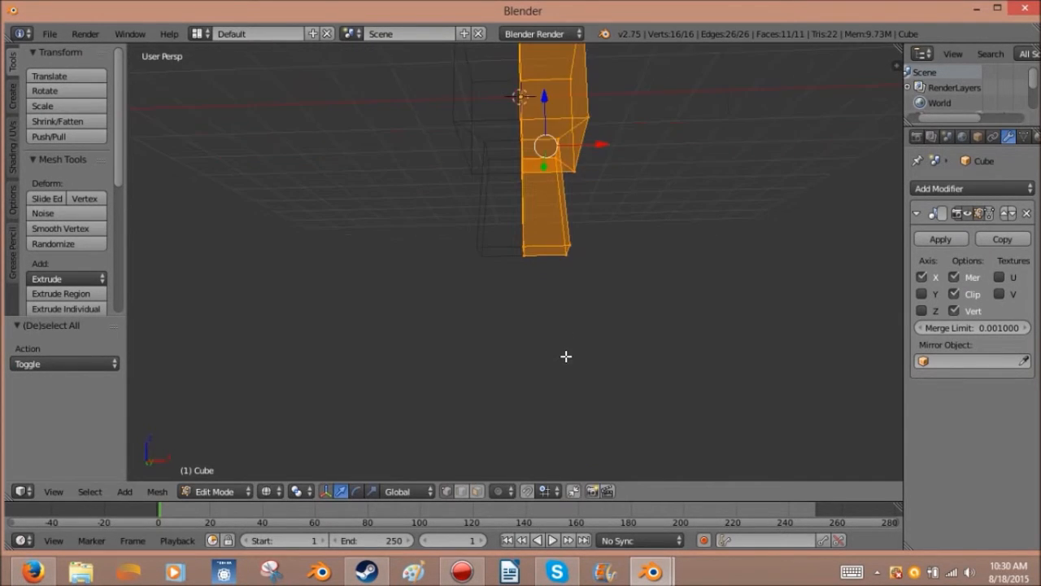
pyautogui.scroll(4, 588, 400)
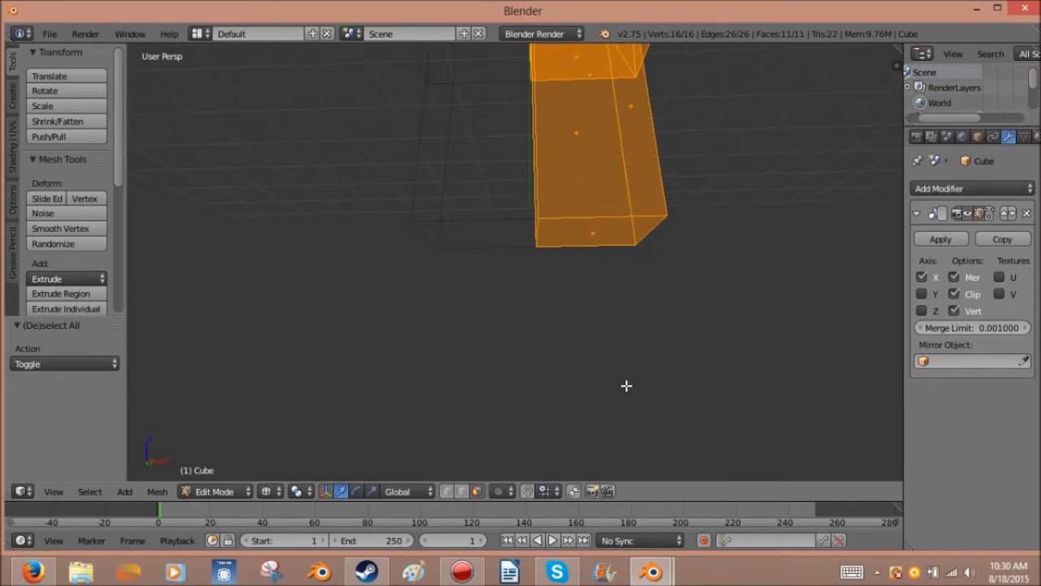
pyautogui.press('z')
pyautogui.moveTo(623, 348); pyautogui.dragTo(588, 273, button='middle')
pyautogui.rightClick(567, 227)
pyautogui.moveTo(542, 147); pyautogui.dragTo(732, 277, button='middle')
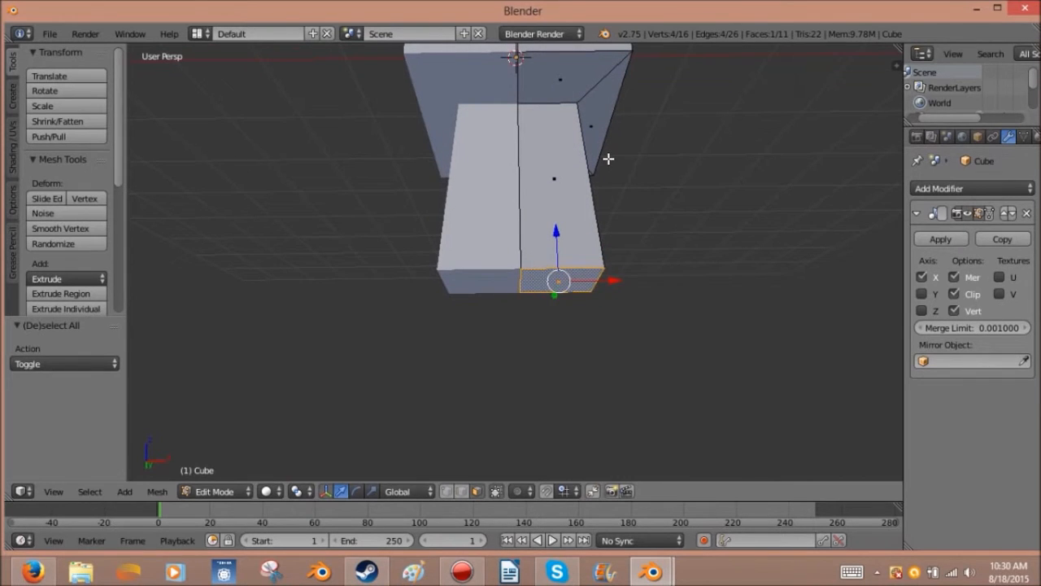
# Step: Try extruding the body's bottom face downward about 0.76 and sliding its edges, then undo the extrusion
pyautogui.press('e')
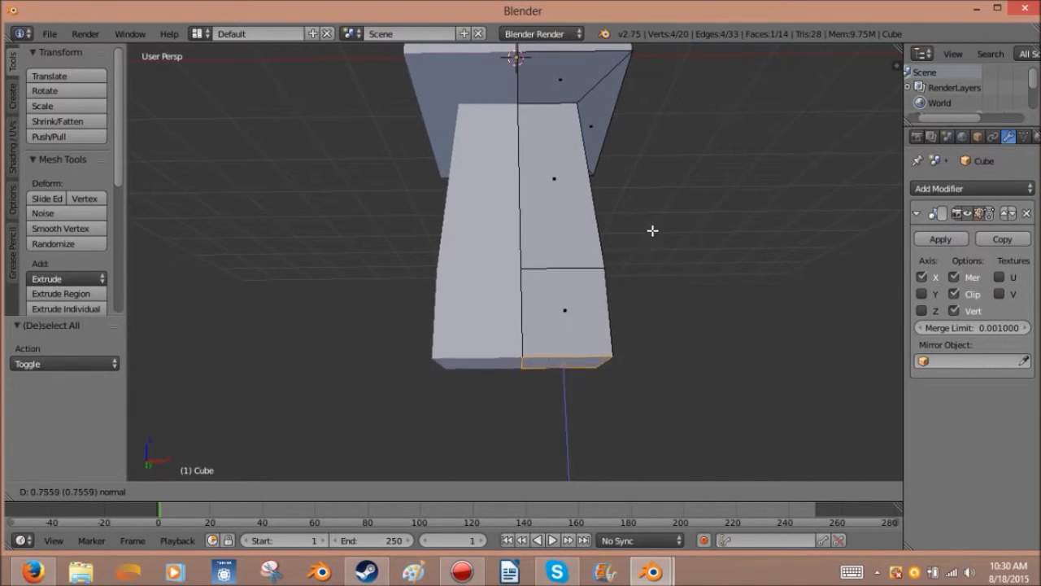
pyautogui.press('g')
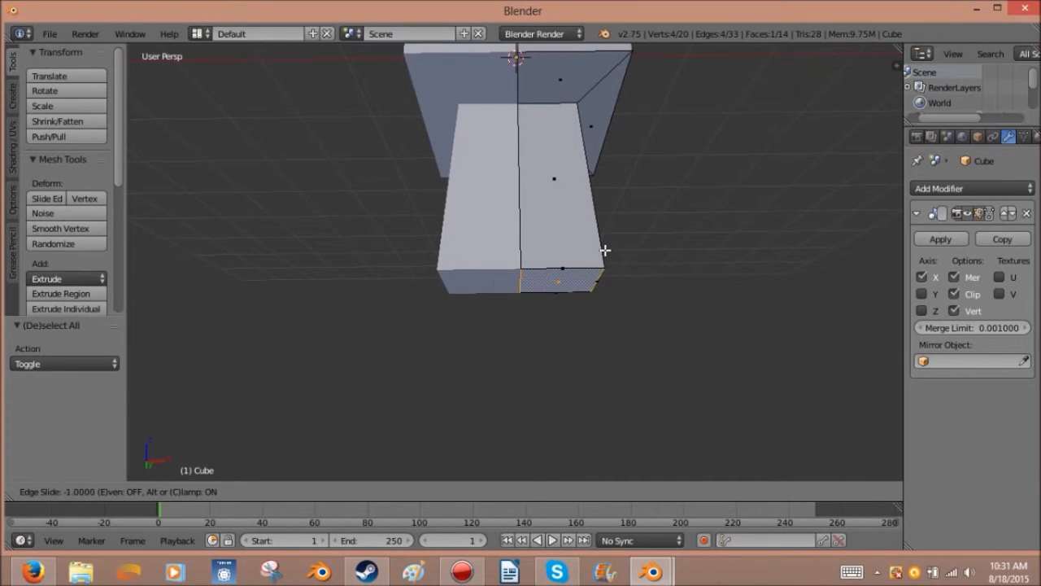
pyautogui.rightClick(599, 250)
pyautogui.moveTo(617, 280); pyautogui.dragTo(594, 286)
pyautogui.rightClick(594, 285)
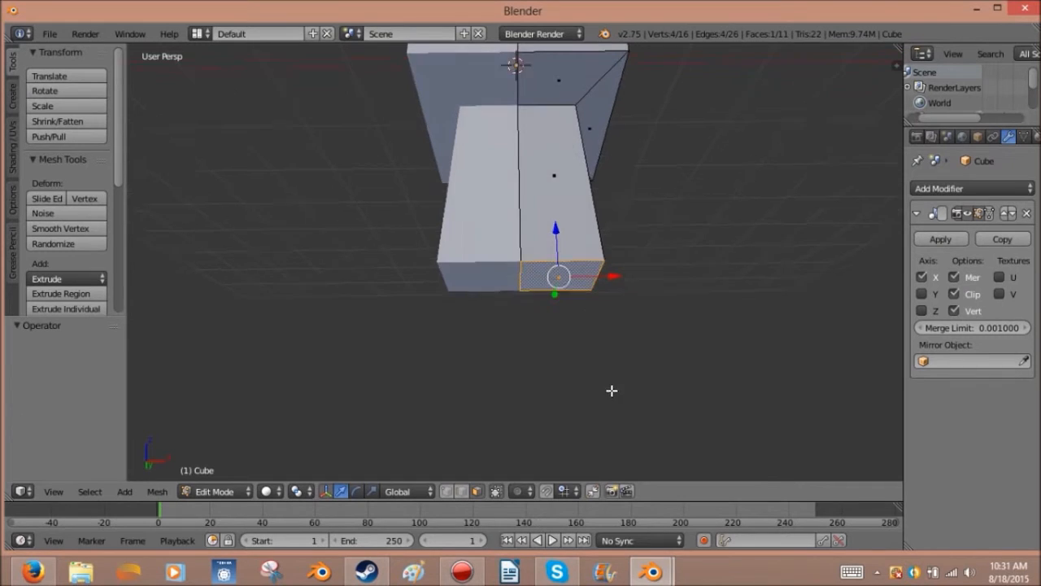
pyautogui.hotkey('ctrl', 'z')
# Step: Inset the body's bottom face by 0.01 and move it down about 1.18 along Z to form the leg
pyautogui.press('i')
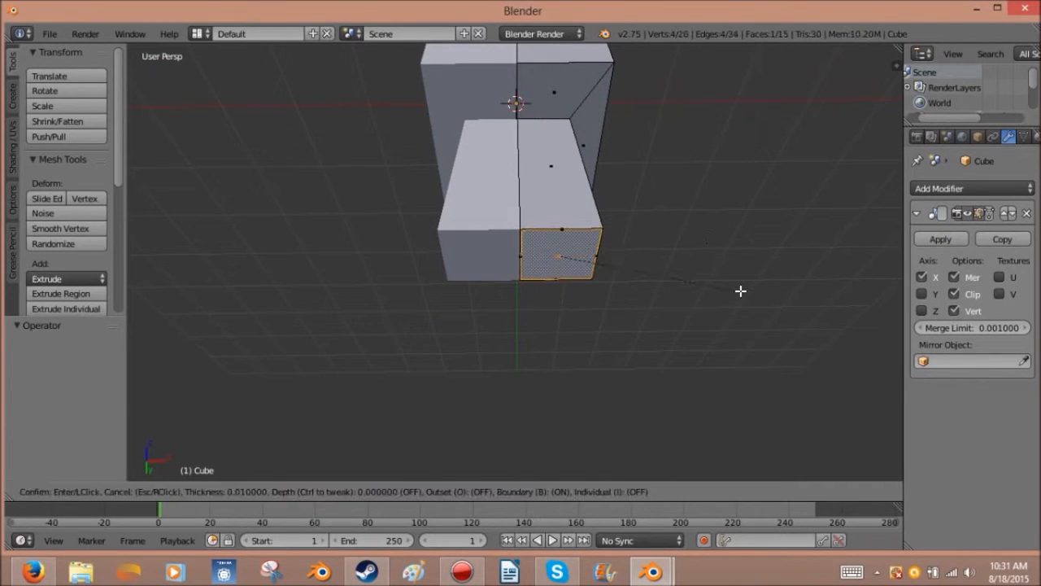
pyautogui.click(740, 290)
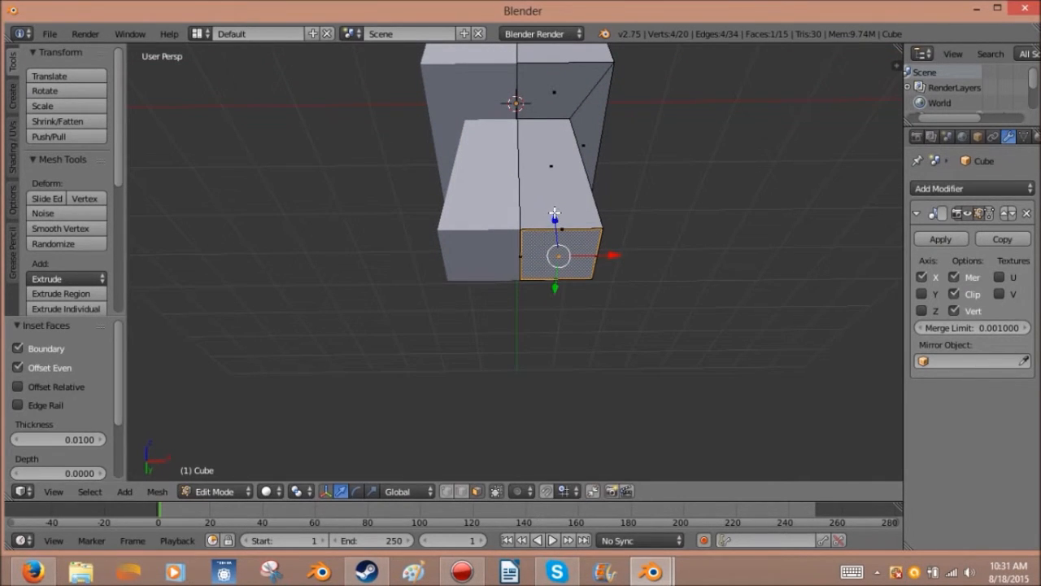
pyautogui.moveTo(554, 214); pyautogui.dragTo(561, 326)
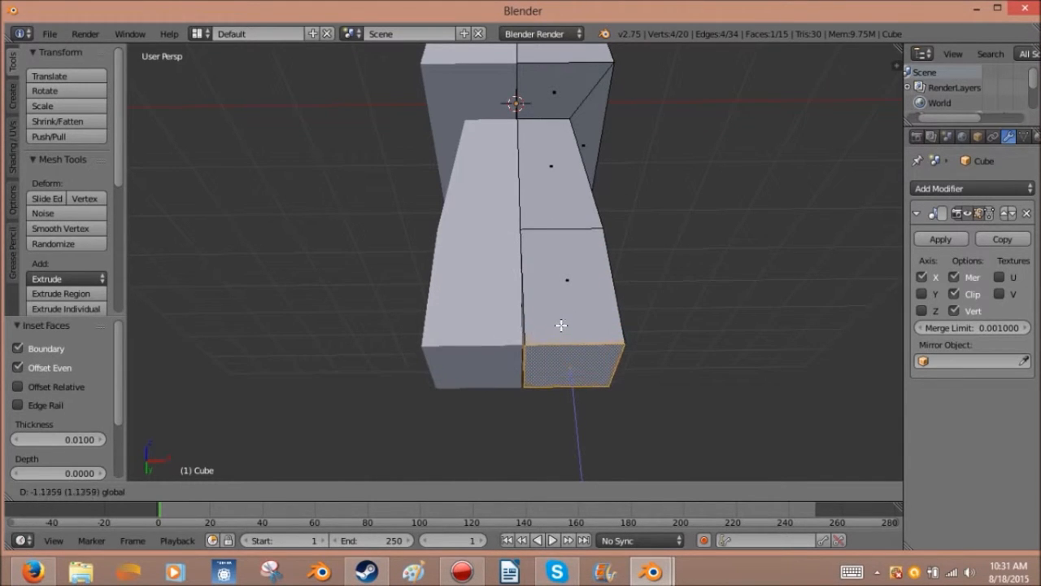
pyautogui.click(561, 325)
# Step: Try scaling the leg's bottom face to about 0.936 and moving it -0.02 along X, then undo both changes
pyautogui.moveTo(561, 325); pyautogui.dragTo(542, 348, button='middle')
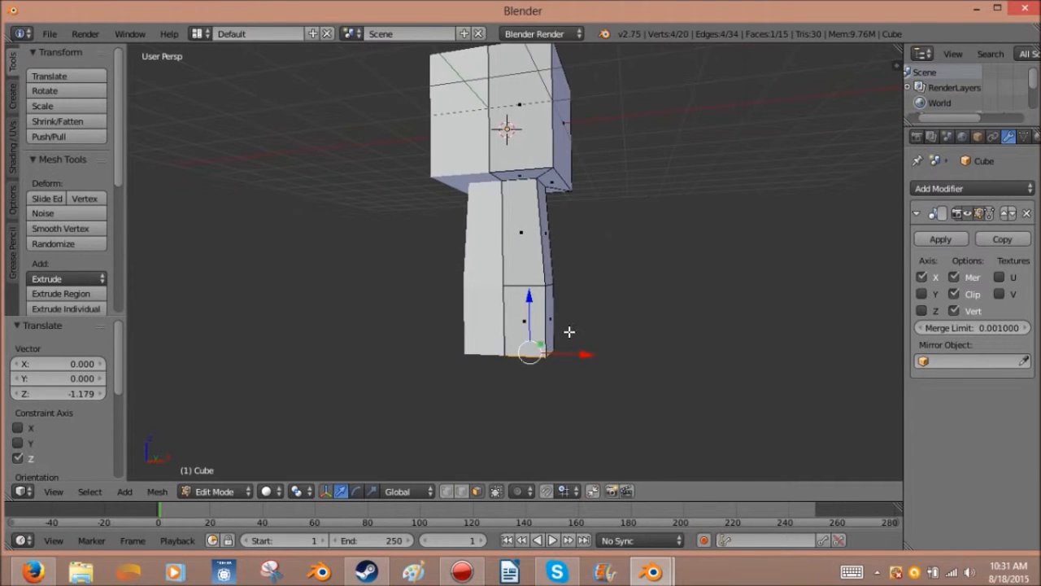
pyautogui.scroll(4, 489, 331)
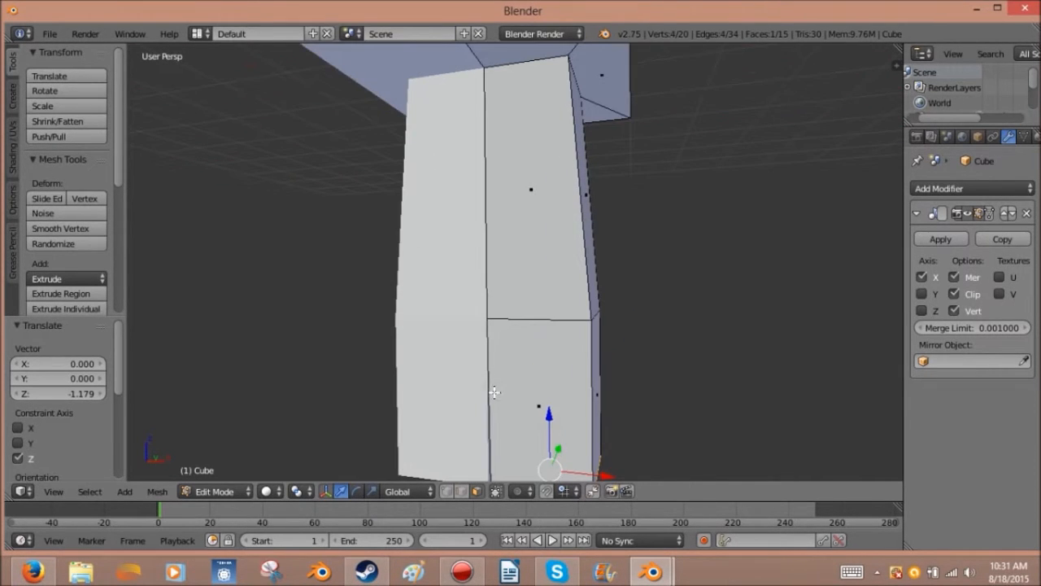
pyautogui.moveTo(561, 384); pyautogui.dragTo(623, 341, button='middle')
pyautogui.scroll(5, 597, 317)
pyautogui.scroll(-5, 596, 317)
pyautogui.press('s')
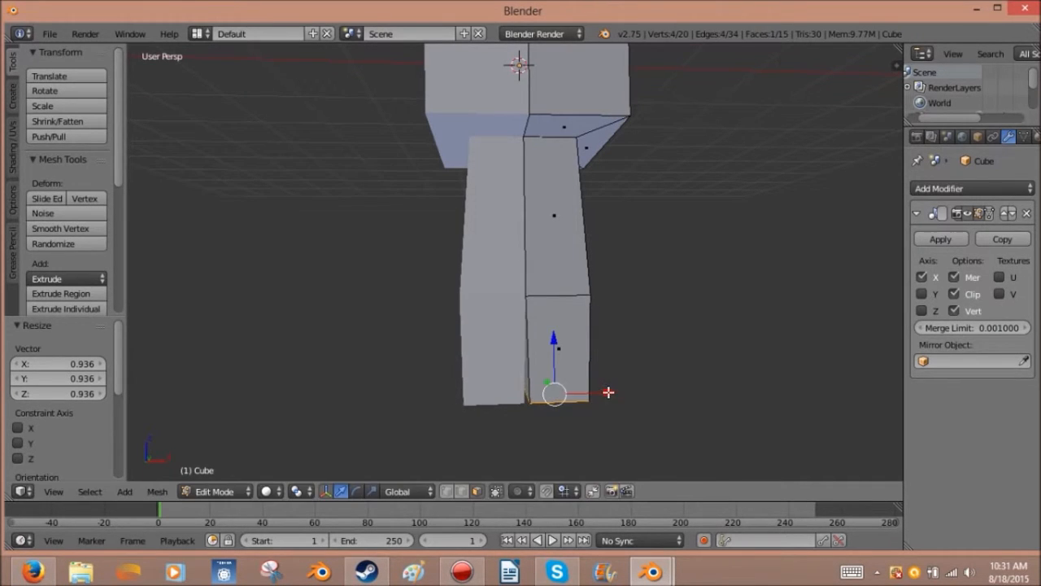
pyautogui.press('g')
pyautogui.hotkey('shift', 'x')
pyautogui.rightClick(605, 394)
pyautogui.moveTo(609, 393)
pyautogui.mouseDown()
pyautogui.moveTo(596, 394)
pyautogui.moveTo(606, 389)
pyautogui.mouseUp()
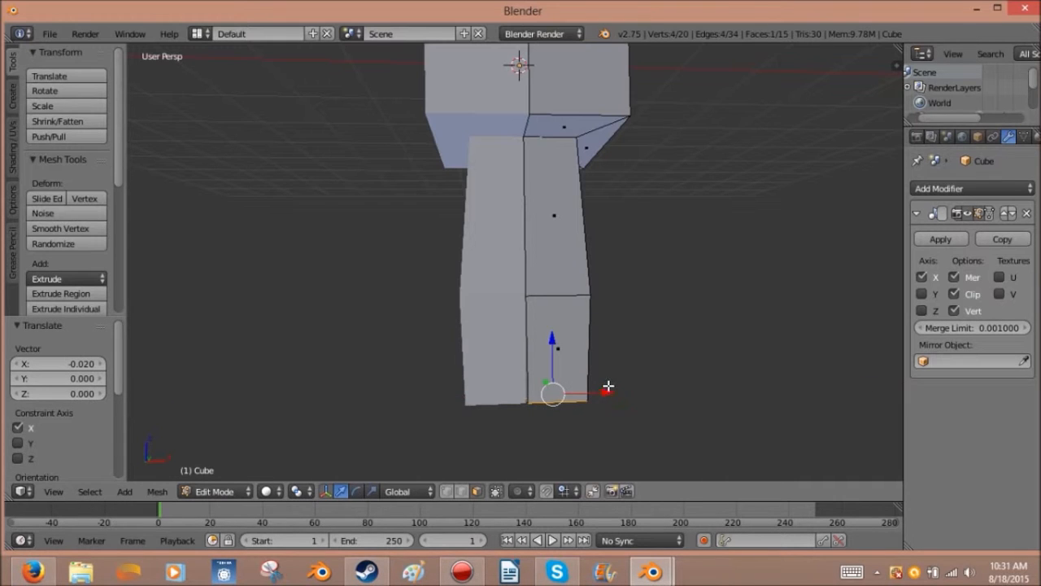
pyautogui.moveTo(605, 388); pyautogui.dragTo(535, 304, button='middle')
pyautogui.hotkey('ctrl', 'z')
pyautogui.hotkey('ctrl', 'z')
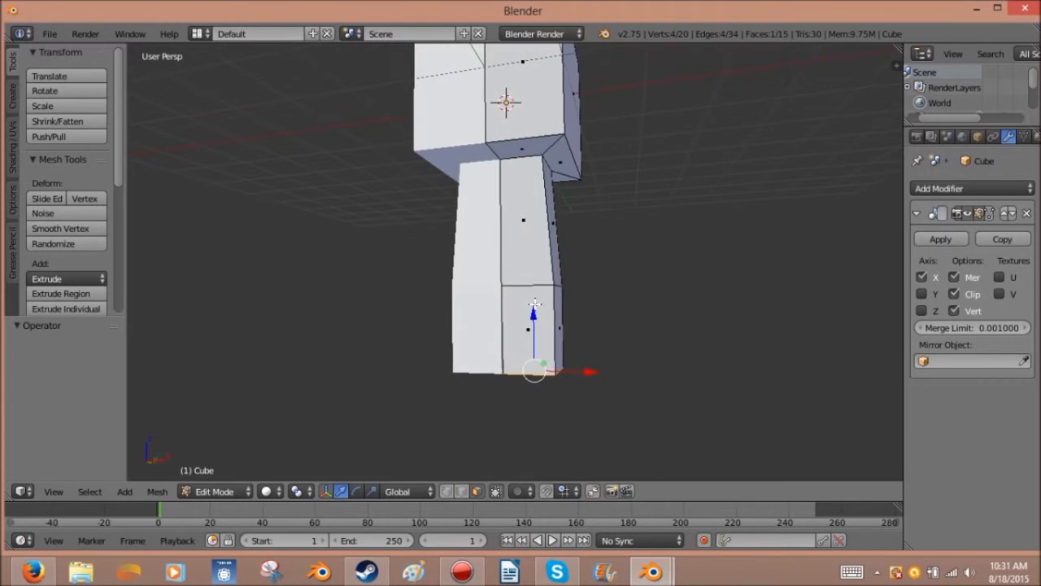
# Step: Lengthen the leg by moving its bottom face down about 0.095 along Z, and return to Object Mode
pyautogui.moveTo(533, 317); pyautogui.dragTo(534, 329)
pyautogui.moveTo(557, 316); pyautogui.dragTo(594, 305, button='middle')
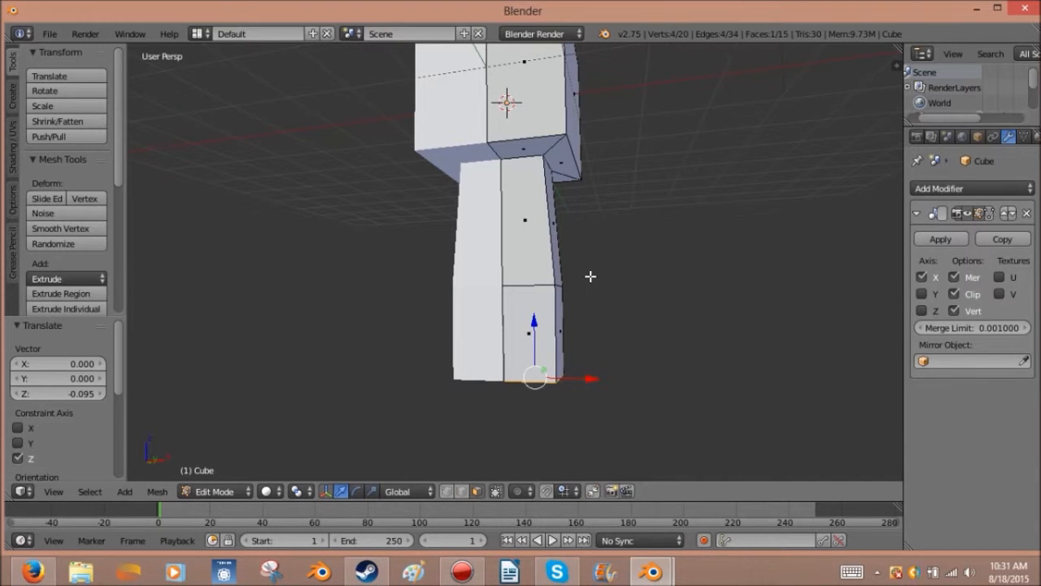
pyautogui.press('Tab')
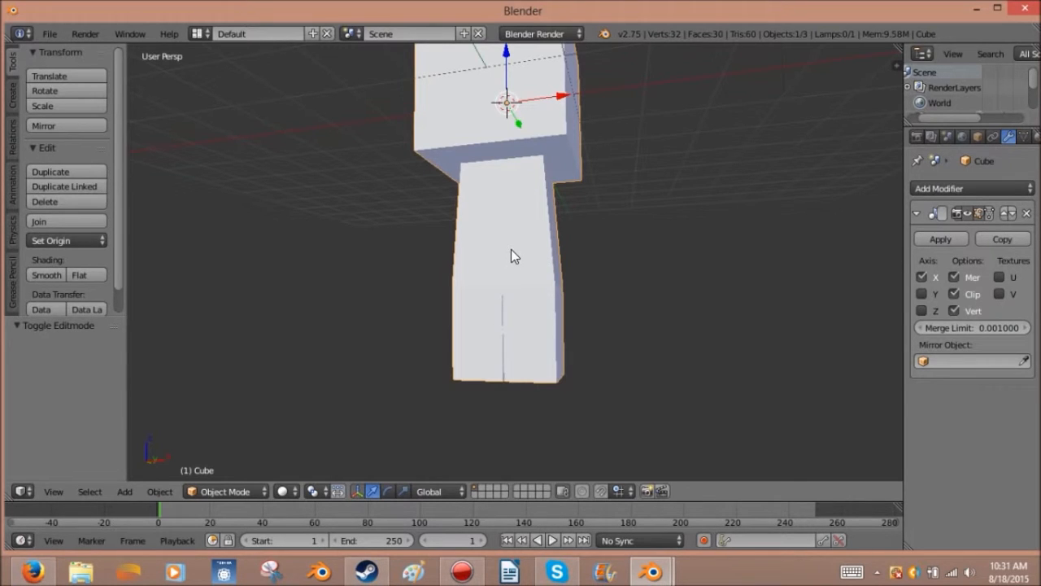
# Step: Add a cube for the arm and move it about -2.017 along Z, then 0.795 and 0.233 along X
pyautogui.hotkey('shift', 'a')
pyautogui.moveTo(512, 250)
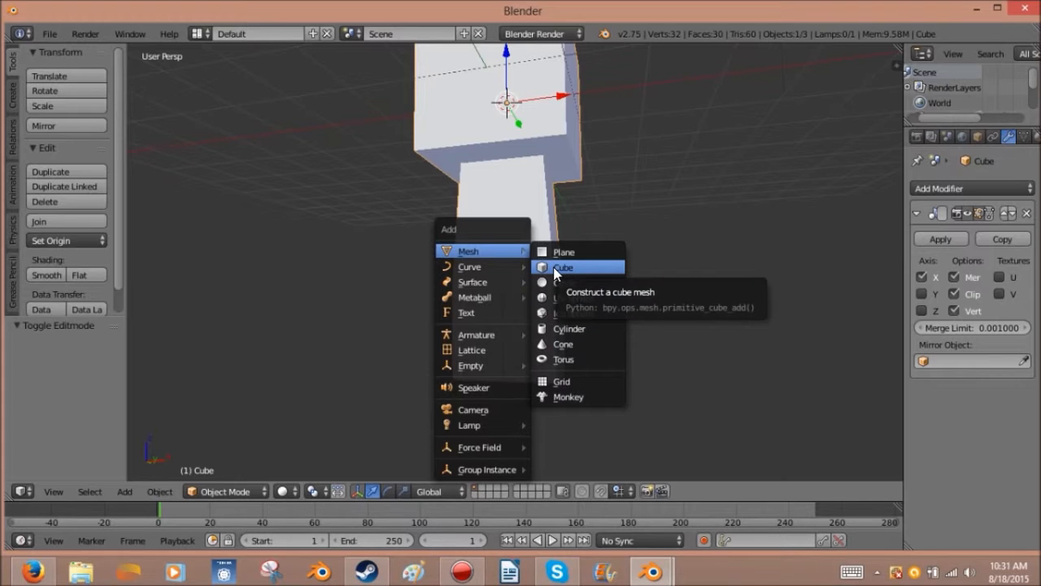
pyautogui.click(553, 269)
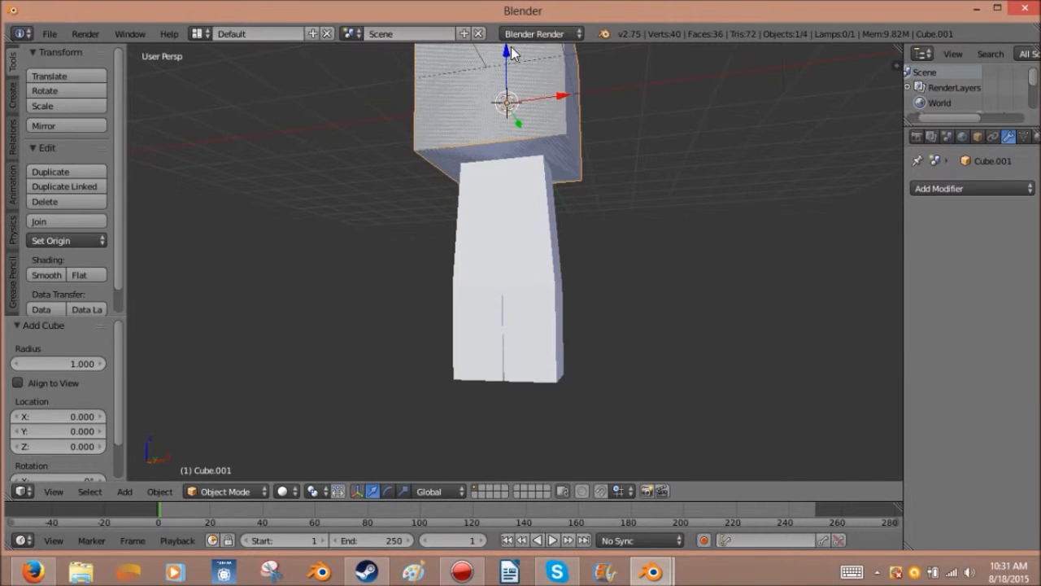
pyautogui.moveTo(504, 53); pyautogui.dragTo(509, 182)
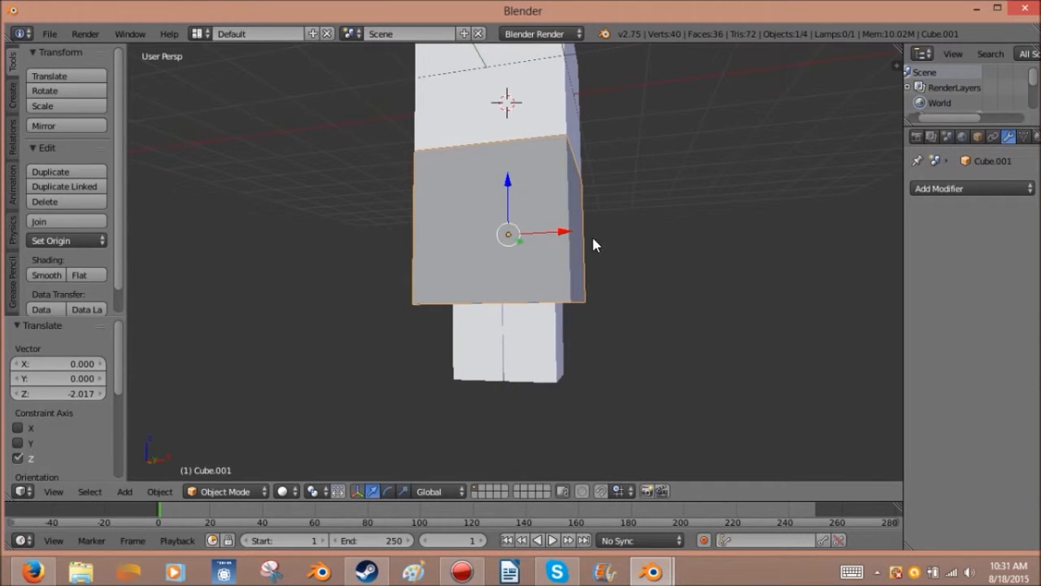
pyautogui.moveTo(561, 234); pyautogui.dragTo(615, 236)
pyautogui.moveTo(616, 236)
pyautogui.mouseDown(button='middle')
pyautogui.moveTo(662, 234)
pyautogui.moveTo(628, 237)
pyautogui.mouseUp(button='middle')
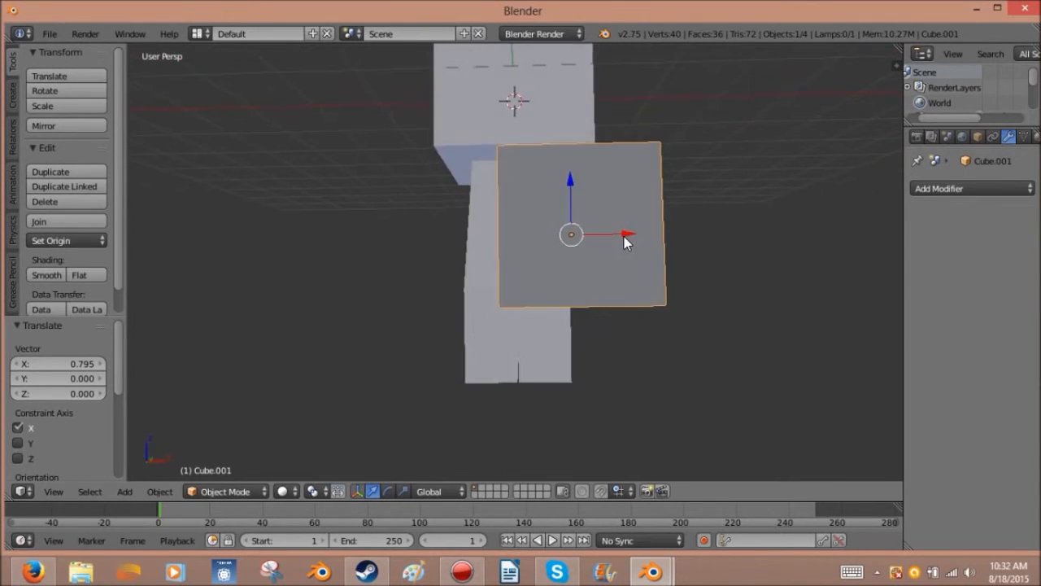
pyautogui.moveTo(624, 237); pyautogui.dragTo(655, 245)
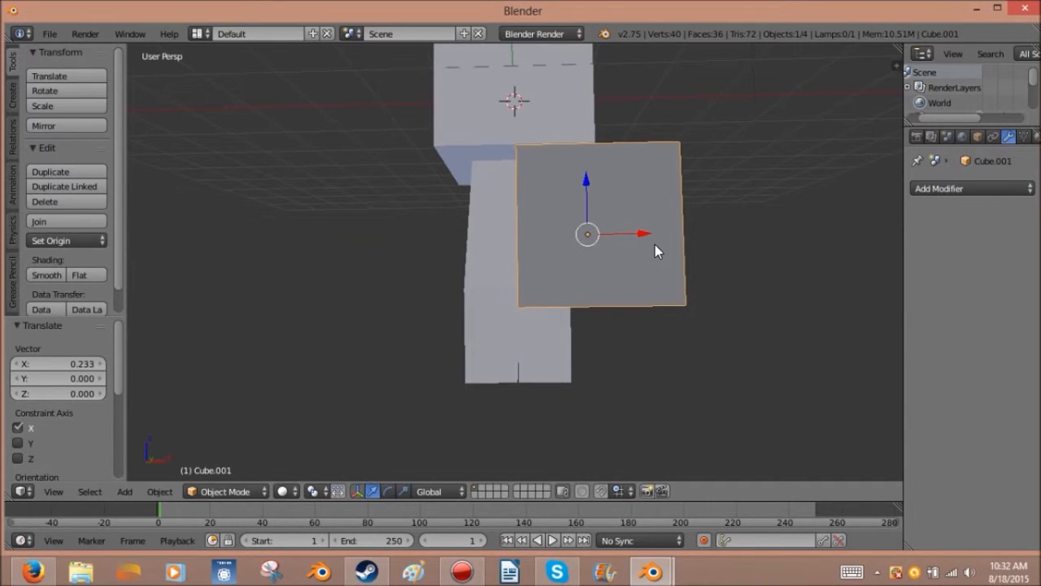
# Step: Scale the arm cube to about 0.219 along X and Y only, then to about 0.702 on all axes
pyautogui.press('s')
pyautogui.hotkey('shift', 'z')
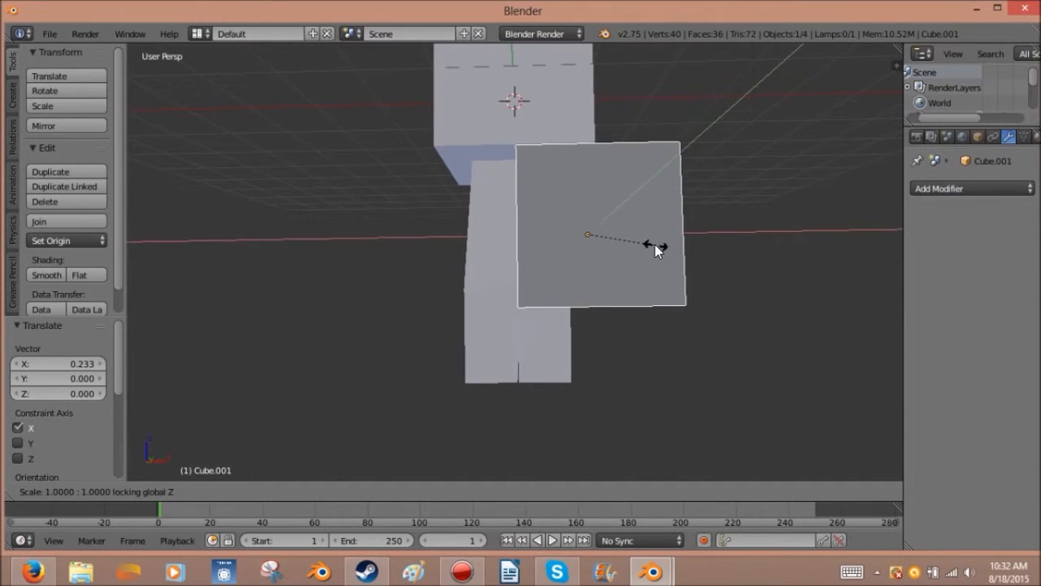
pyautogui.click(600, 235)
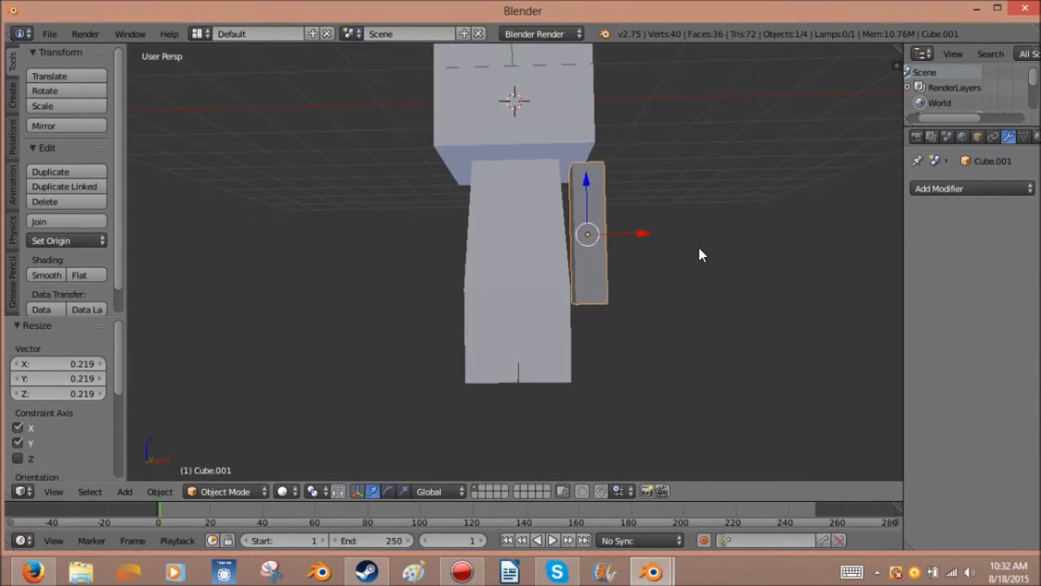
pyautogui.press('s')
pyautogui.click(666, 239)
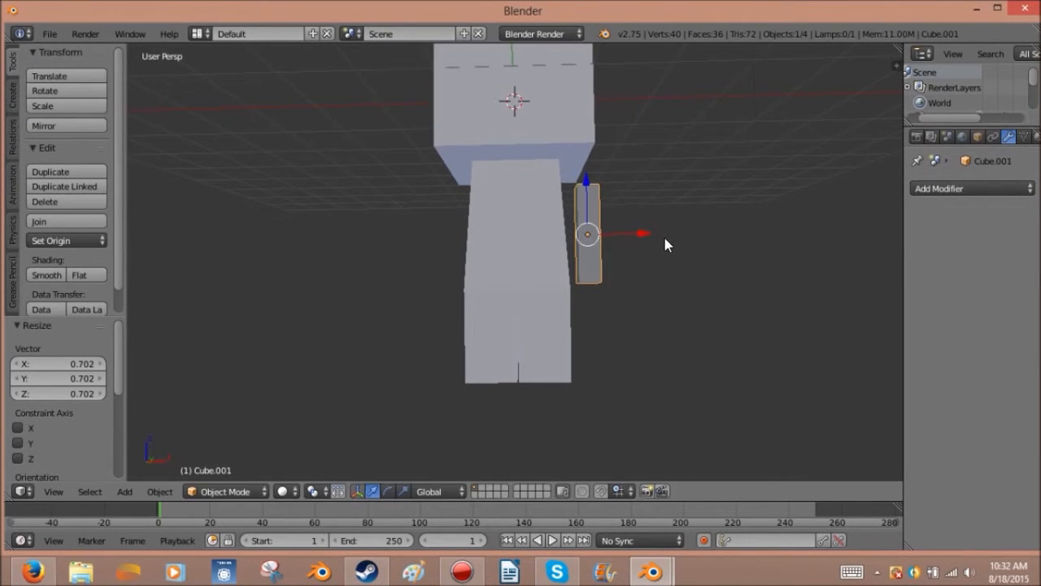
# Step: Scale the arm cube to about 1.243 along X and Y only
pyautogui.moveTo(662, 233)
pyautogui.mouseDown(button='middle')
pyautogui.moveTo(643, 246)
pyautogui.moveTo(653, 252)
pyautogui.mouseUp(button='middle')
pyautogui.press('s')
pyautogui.hotkey('shift', 'z')
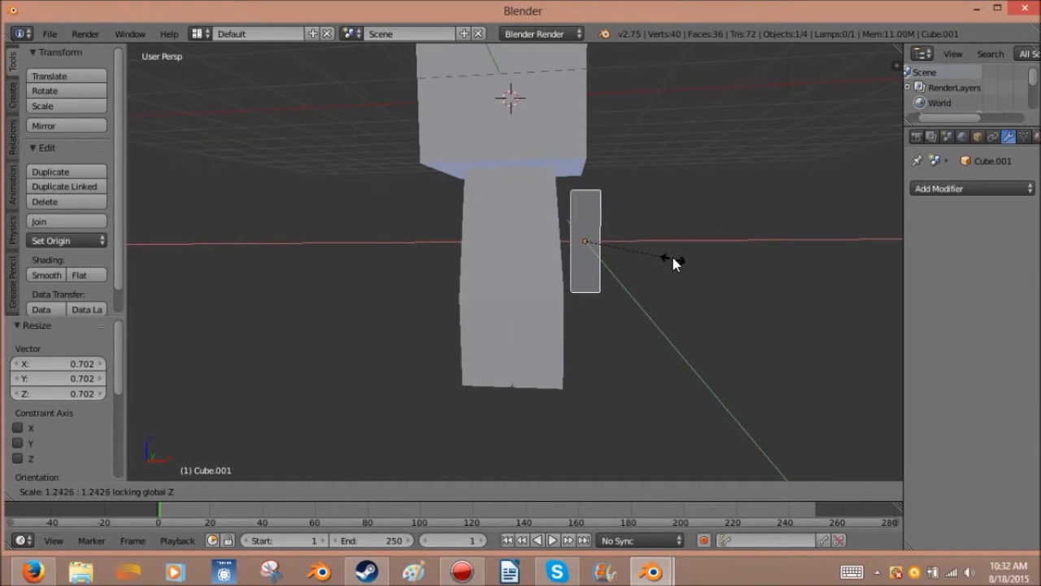
pyautogui.click(672, 259)
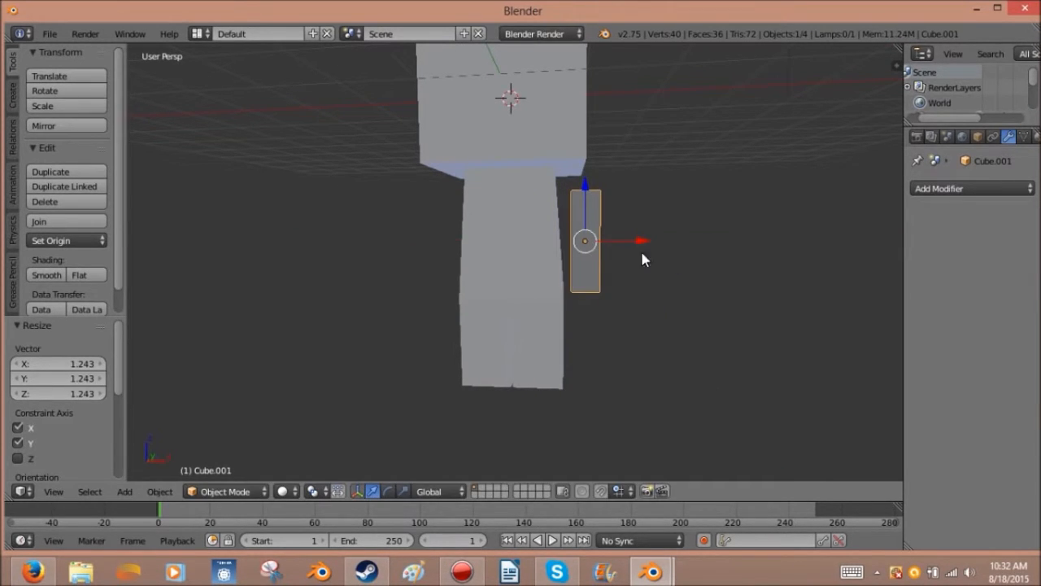
# Step: Raise the arm cube slightly along Z and move it about -0.107 along X, closer to the body
pyautogui.moveTo(585, 201); pyautogui.dragTo(587, 179)
pyautogui.moveTo(624, 224); pyautogui.dragTo(627, 225)
pyautogui.moveTo(627, 224)
pyautogui.mouseDown(button='middle')
pyautogui.moveTo(555, 246)
pyautogui.moveTo(544, 261)
pyautogui.moveTo(658, 224)
pyautogui.moveTo(633, 226)
pyautogui.mouseUp(button='middle')
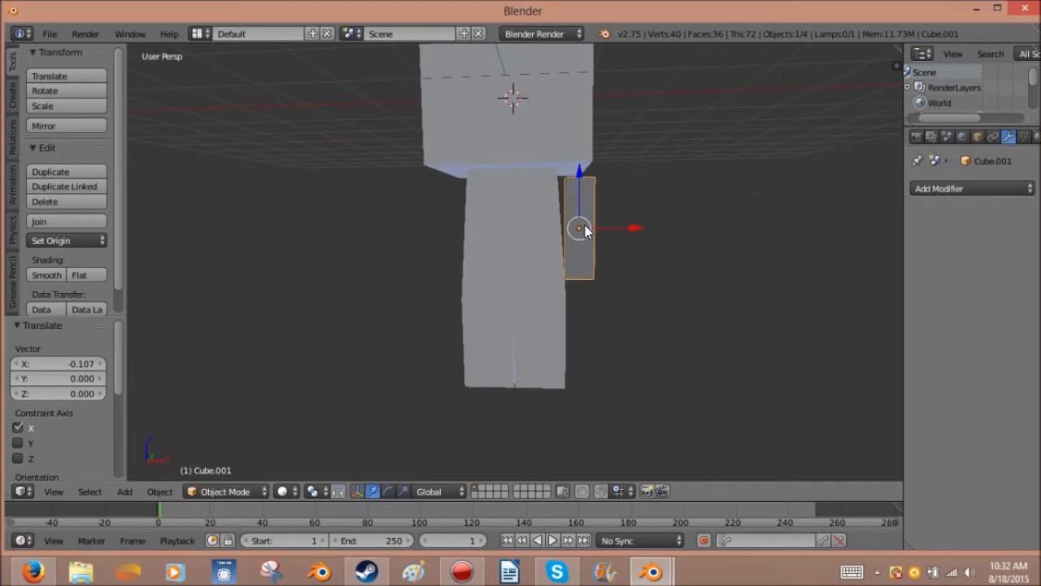
# Step: Open the arm mesh in Edit Mode and examine the slanted arm outline in the MCChibi.blend reference window
pyautogui.press('KP_Decimal')
pyautogui.press('Tab')
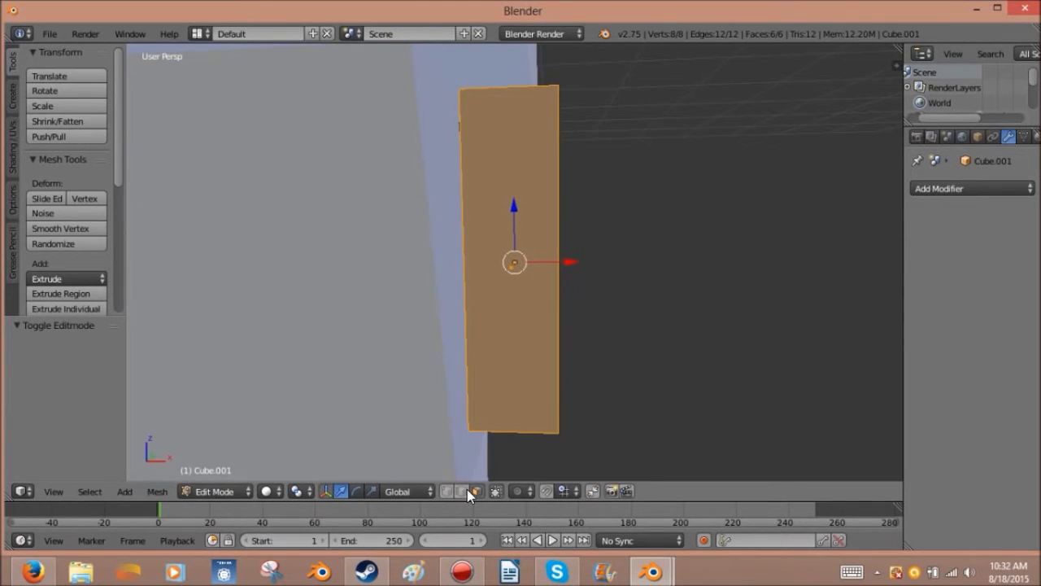
pyautogui.moveTo(591, 209); pyautogui.dragTo(529, 316, button='middle')
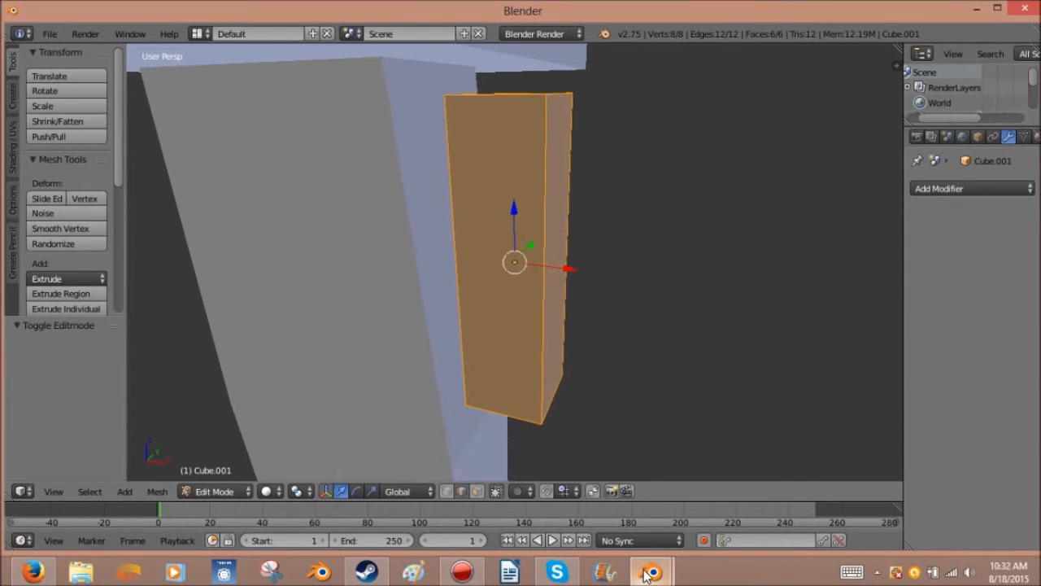
pyautogui.moveTo(647, 574)
pyautogui.click(676, 489)
pyautogui.scroll(3, 480, 204)
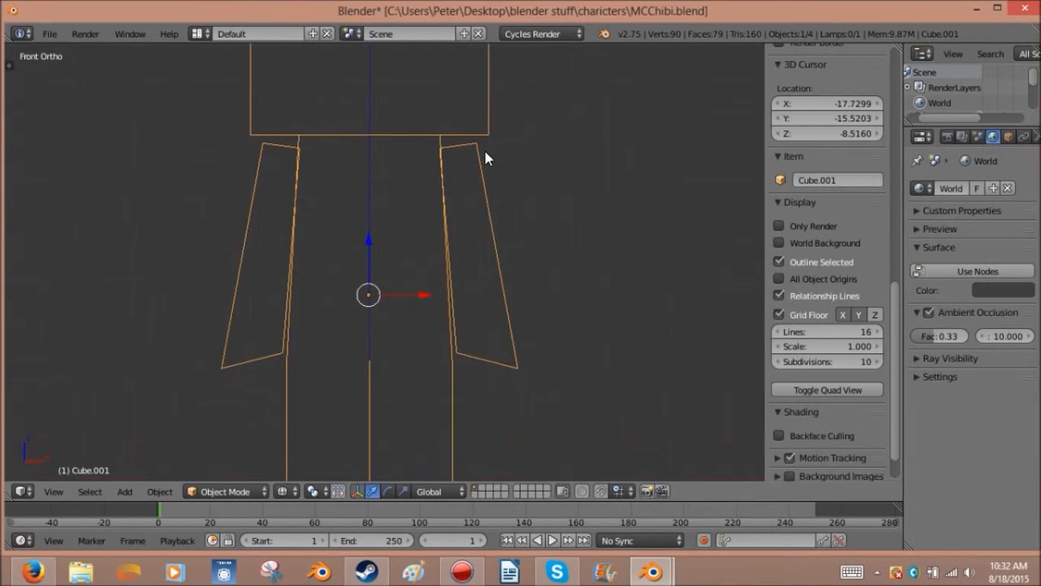
pyautogui.scroll(3, 447, 168)
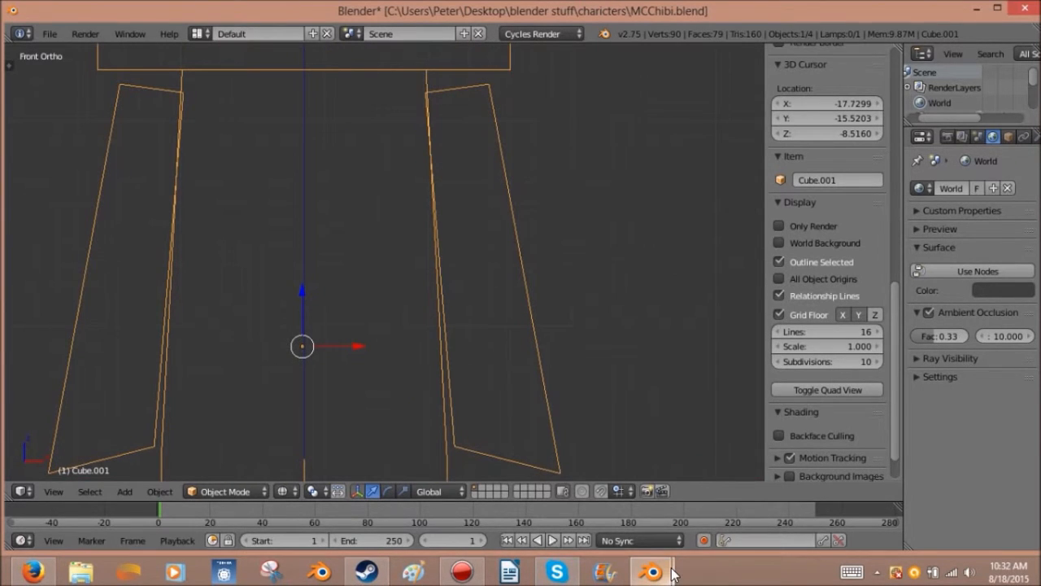
pyautogui.moveTo(672, 574)
pyautogui.click(608, 509)
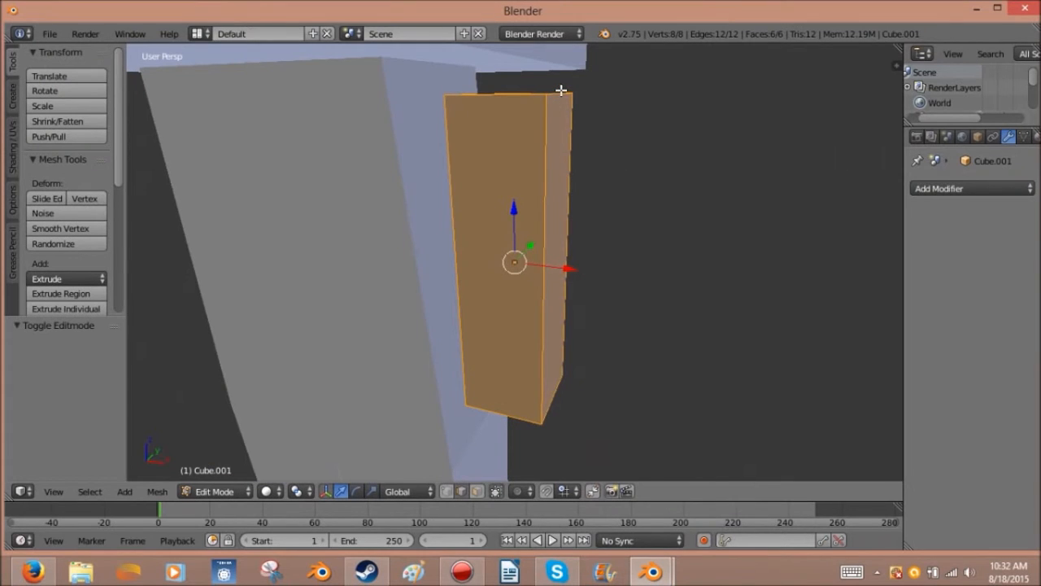
# Step: Move the arm's top outer edge up about 0.055 along Z
pyautogui.rightClick(558, 95)
pyautogui.moveTo(544, 140); pyautogui.dragTo(521, 193, button='middle')
pyautogui.press('g')
pyautogui.press('z')
pyautogui.click(551, 89)
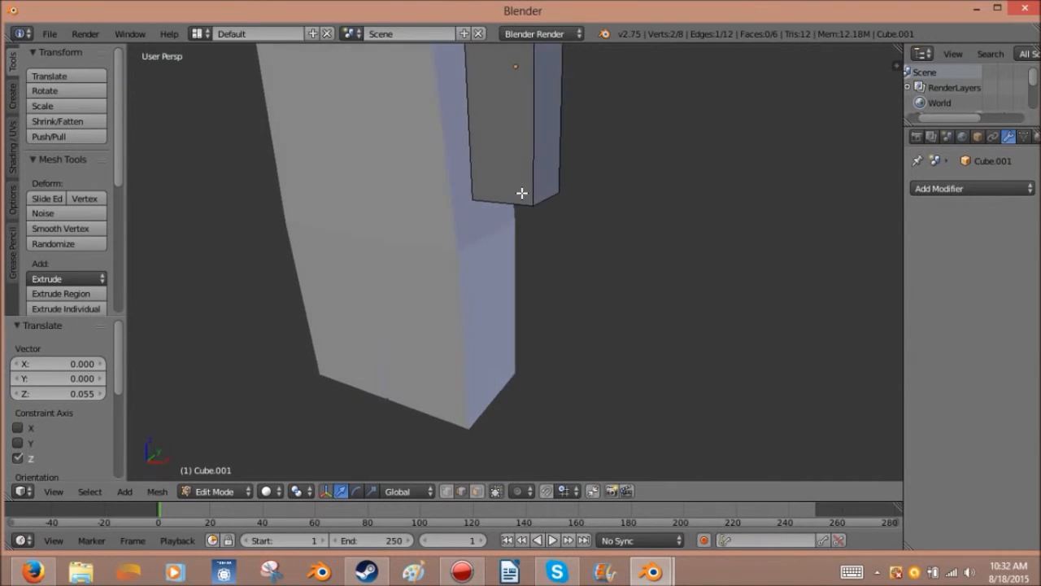
# Step: Move the arm's bottom outer edge down about 0.274 along Z to slant the lower end
pyautogui.moveTo(511, 279); pyautogui.dragTo(514, 173, button='middle')
pyautogui.moveTo(514, 173); pyautogui.dragTo(527, 213)
pyautogui.moveTo(558, 263); pyautogui.dragTo(566, 262)
pyautogui.rightClick(566, 262)
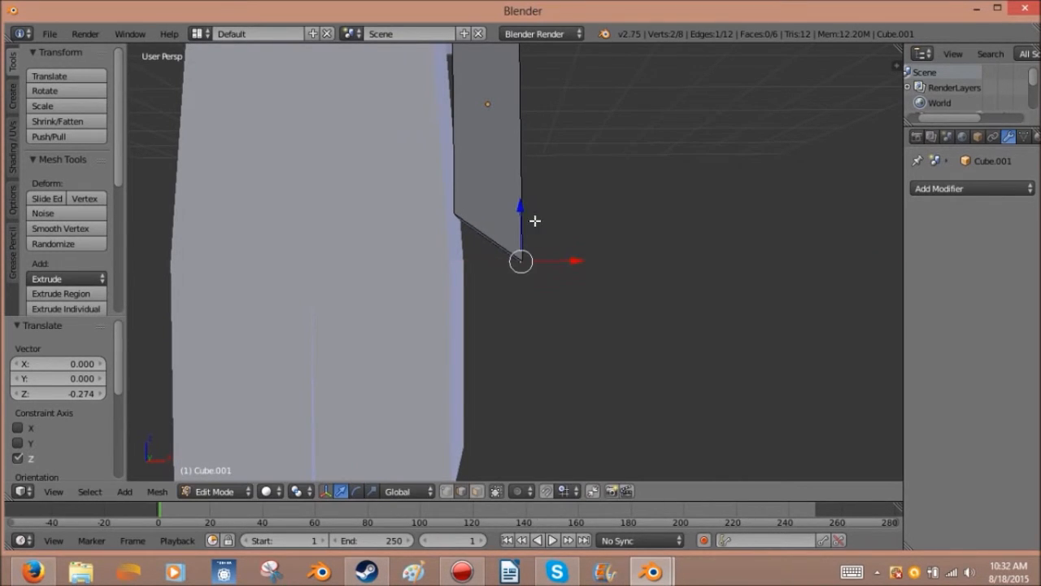
# Step: Rotate the whole arm mesh about -8.149° so its lower end angles away from the body
pyautogui.keyDown('shift'); pyautogui.moveTo(534, 221); pyautogui.dragTo(533, 329, button='middle'); pyautogui.keyUp('shift')
pyautogui.press('a')
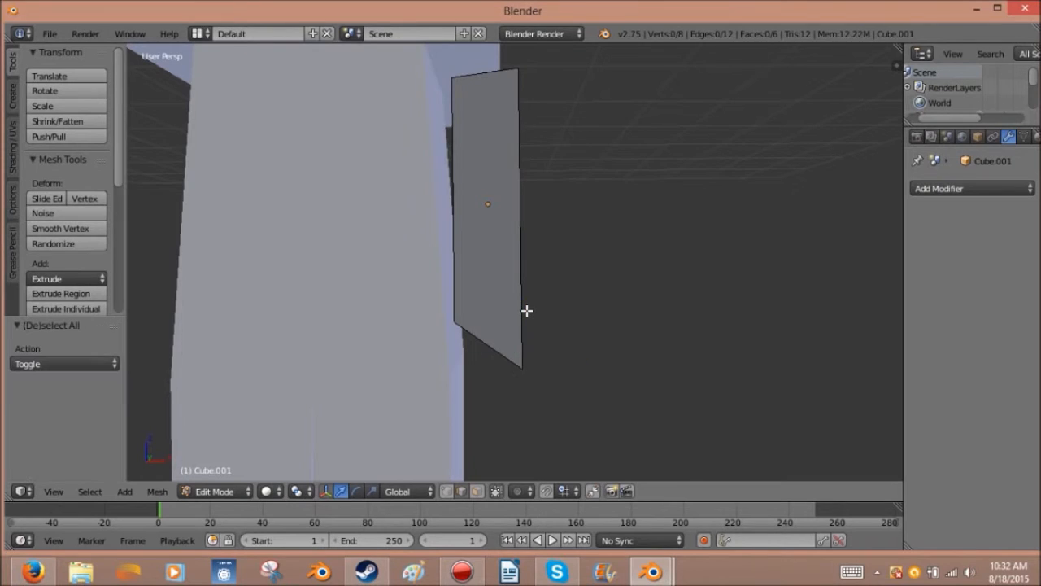
pyautogui.press('a')
pyautogui.press('r')
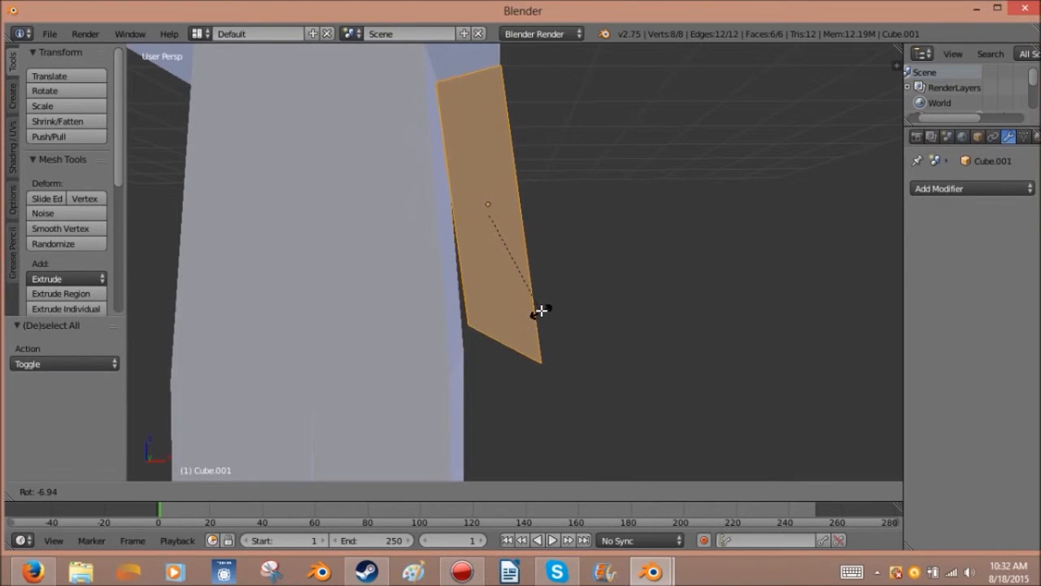
pyautogui.click(542, 310)
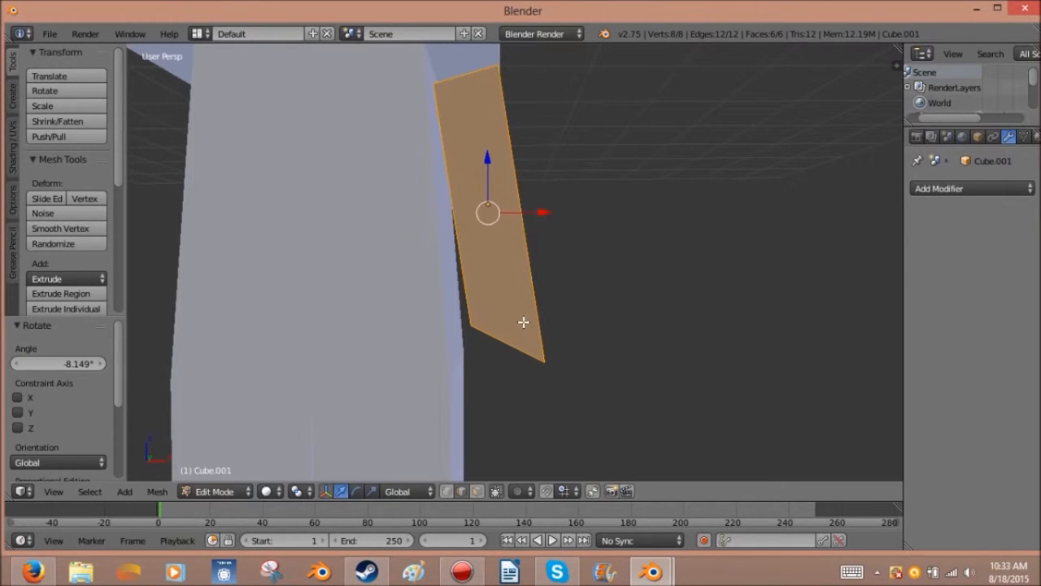
pyautogui.moveTo(650, 569)
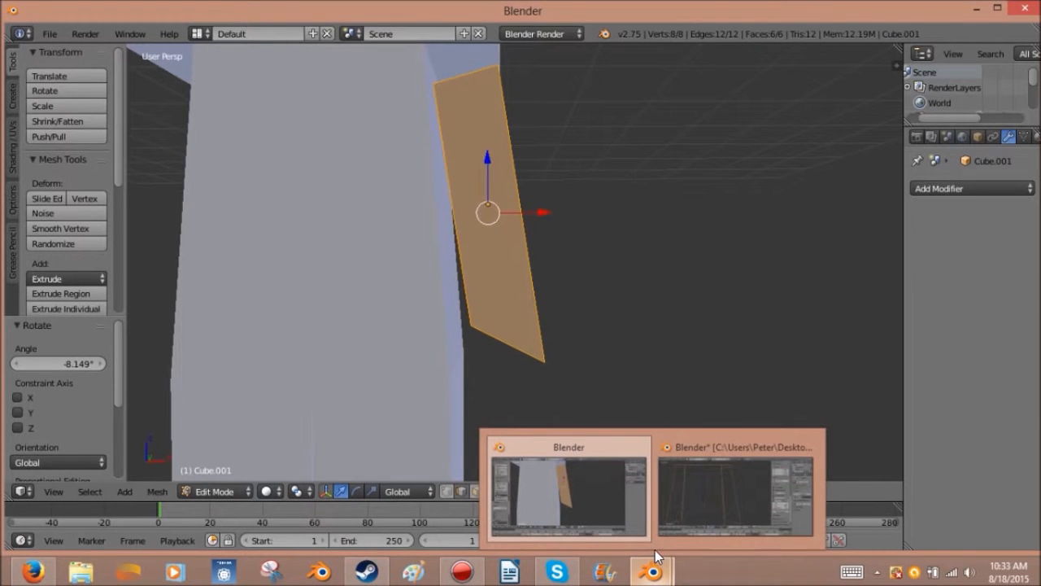
pyautogui.moveTo(676, 521)
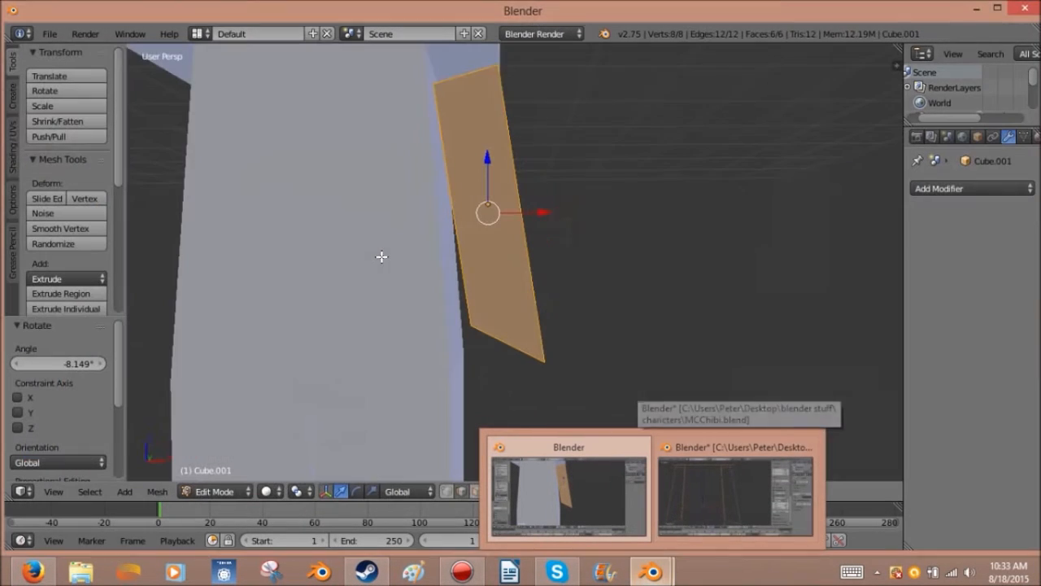
# Step: Select the arm's top face by its edges and scale it to about 0.765
pyautogui.moveTo(540, 112); pyautogui.dragTo(323, 174, button='middle')
pyautogui.rightClick(545, 186)
pyautogui.keyDown('shift'); pyautogui.rightClick(580, 188); pyautogui.keyUp('shift')
pyautogui.moveTo(580, 188)
pyautogui.mouseDown(button='middle')
pyautogui.moveTo(513, 214)
pyautogui.moveTo(594, 185)
pyautogui.mouseUp(button='middle')
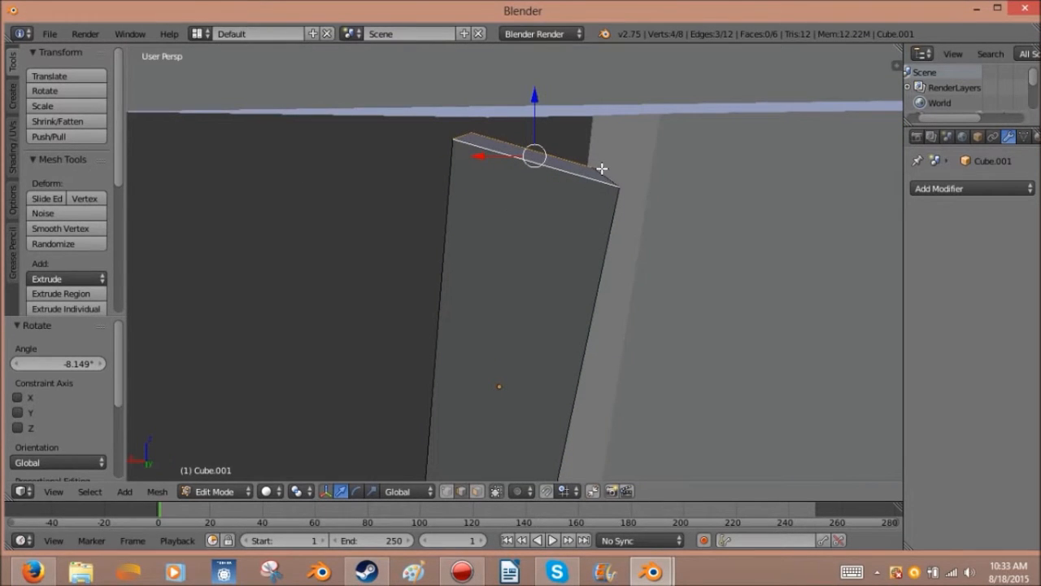
pyautogui.keyDown('shift'); pyautogui.rightClick(601, 168); pyautogui.keyUp('shift')
pyautogui.moveTo(420, 225); pyautogui.dragTo(733, 229, button='middle')
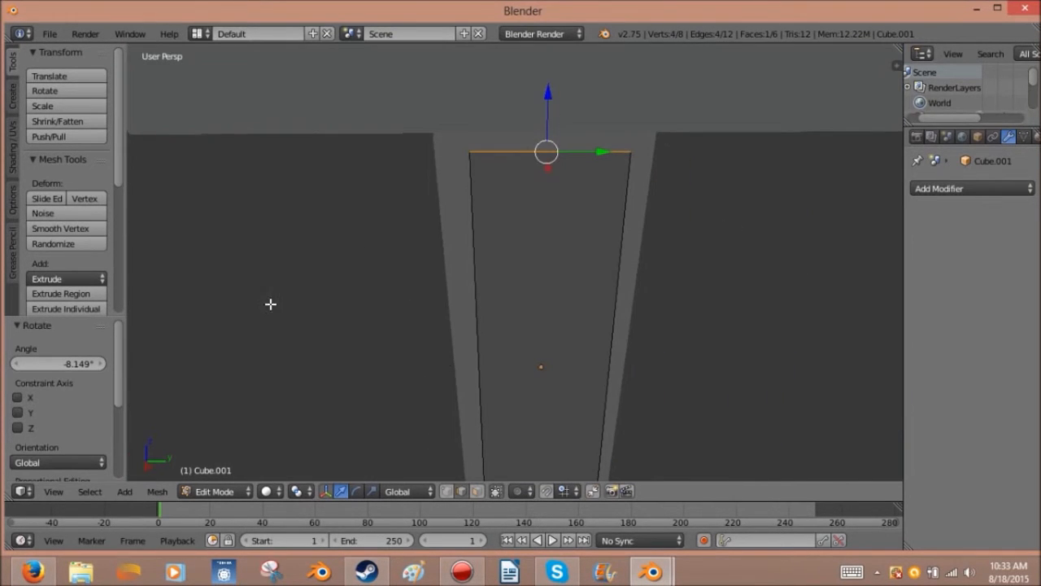
pyautogui.moveTo(271, 303); pyautogui.dragTo(548, 225, button='middle')
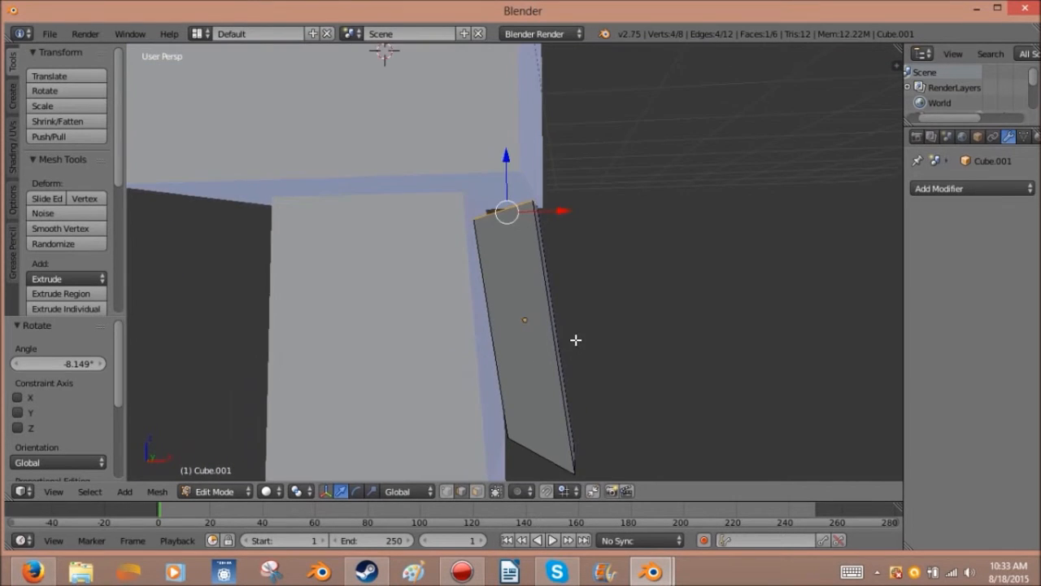
pyautogui.moveTo(575, 340); pyautogui.dragTo(599, 316, button='middle')
pyautogui.press('s')
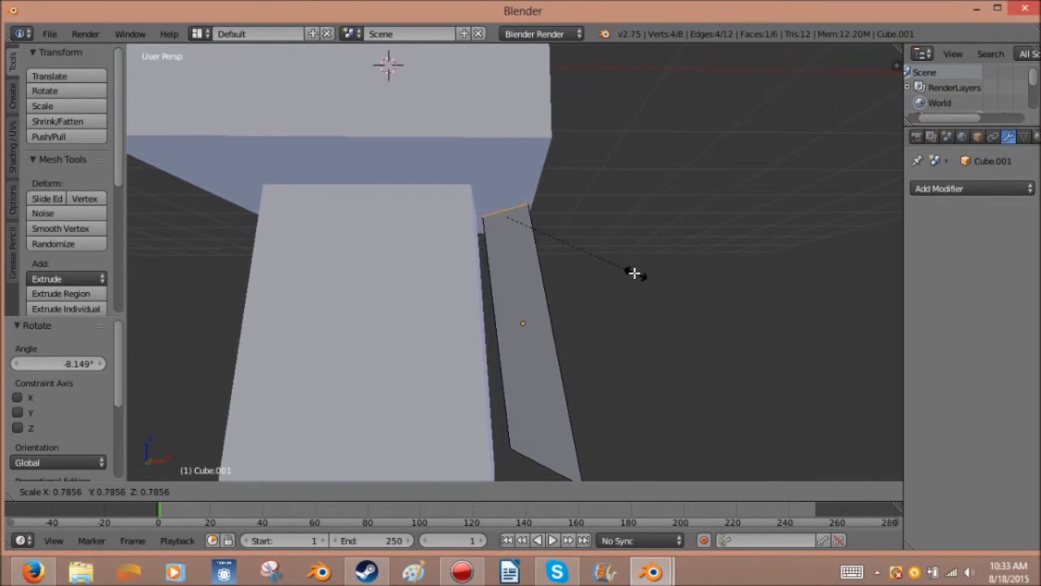
pyautogui.click(634, 274)
# Step: Select the arm's bottom face and scale it to about 1.119
pyautogui.keyDown('shift'); pyautogui.moveTo(537, 400); pyautogui.dragTo(529, 231, button='middle'); pyautogui.keyUp('shift')
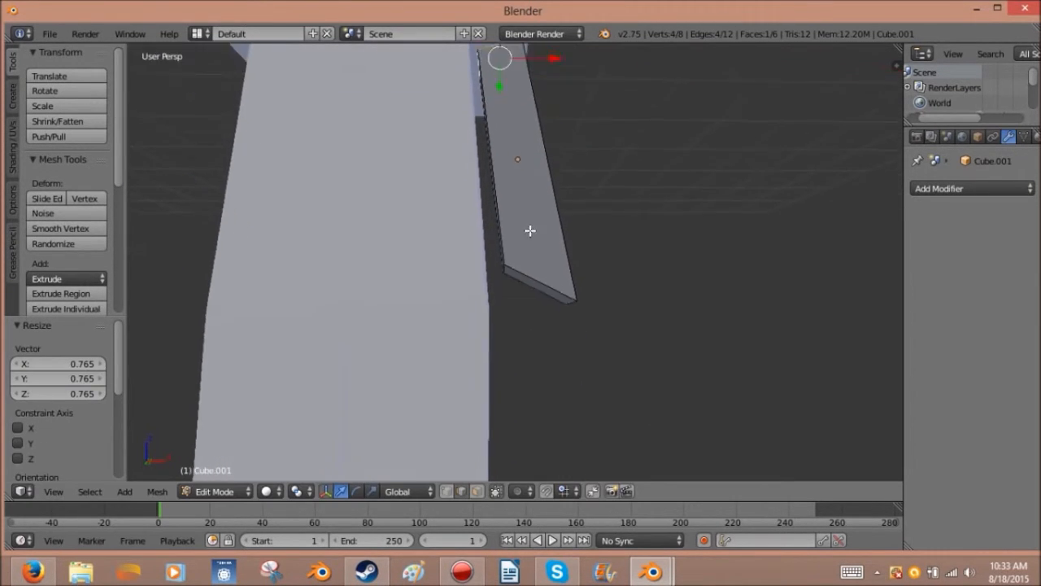
pyautogui.rightClick(533, 273)
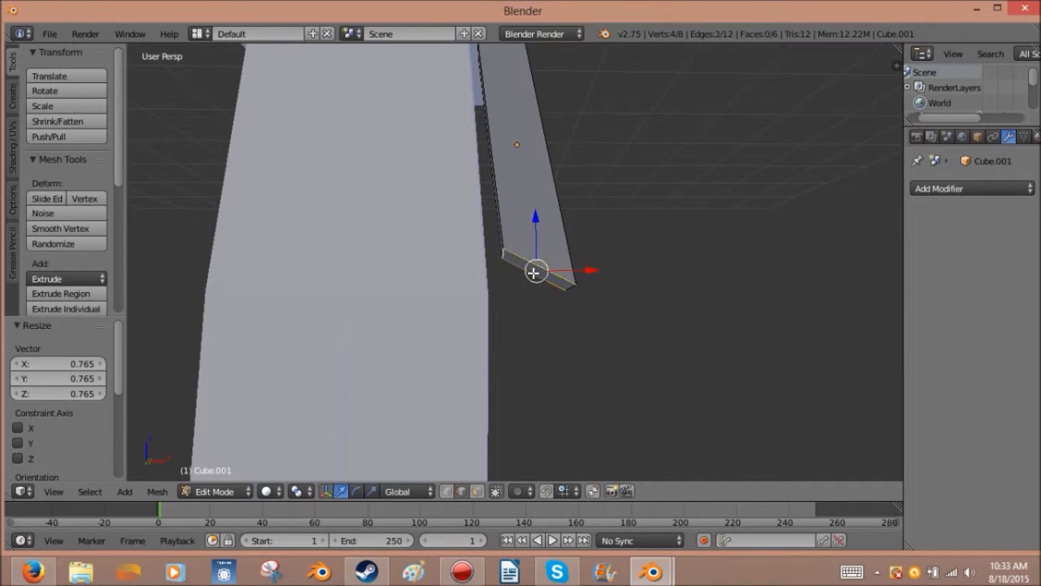
pyautogui.keyDown('shift'); pyautogui.rightClick(570, 289); pyautogui.keyUp('shift')
pyautogui.press('s')
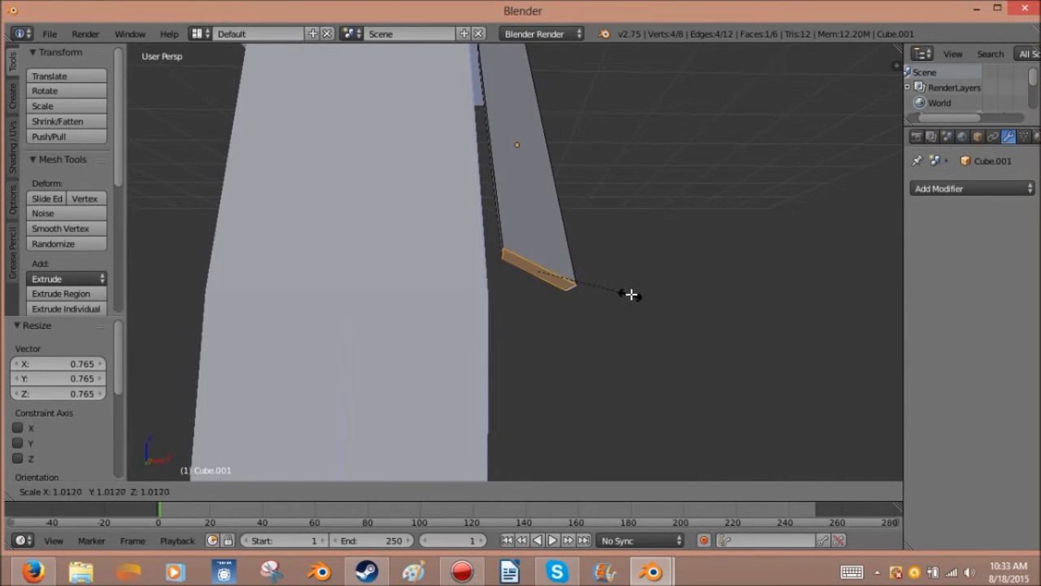
pyautogui.click(726, 286)
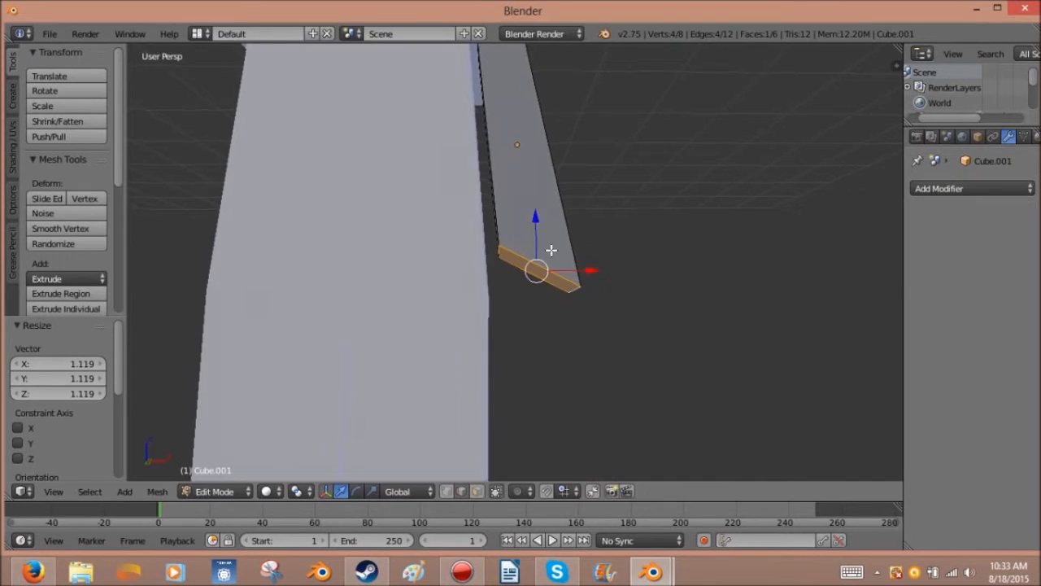
# Step: Deselect the mesh, return to Object Mode, and move the arm about -0.059 along X against the body
pyautogui.scroll(-5, 579, 265)
pyautogui.press('a')
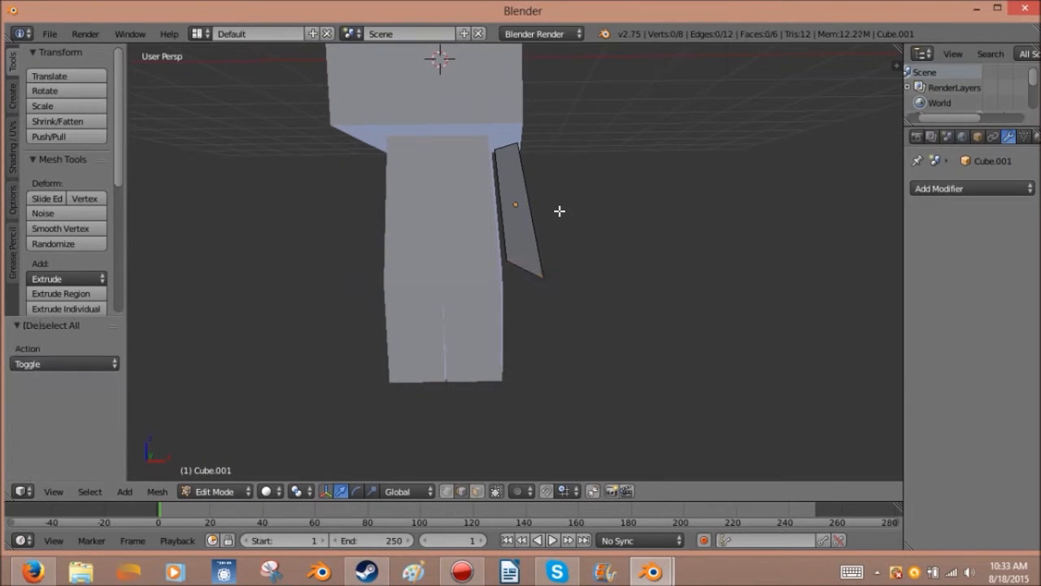
pyautogui.press('Tab')
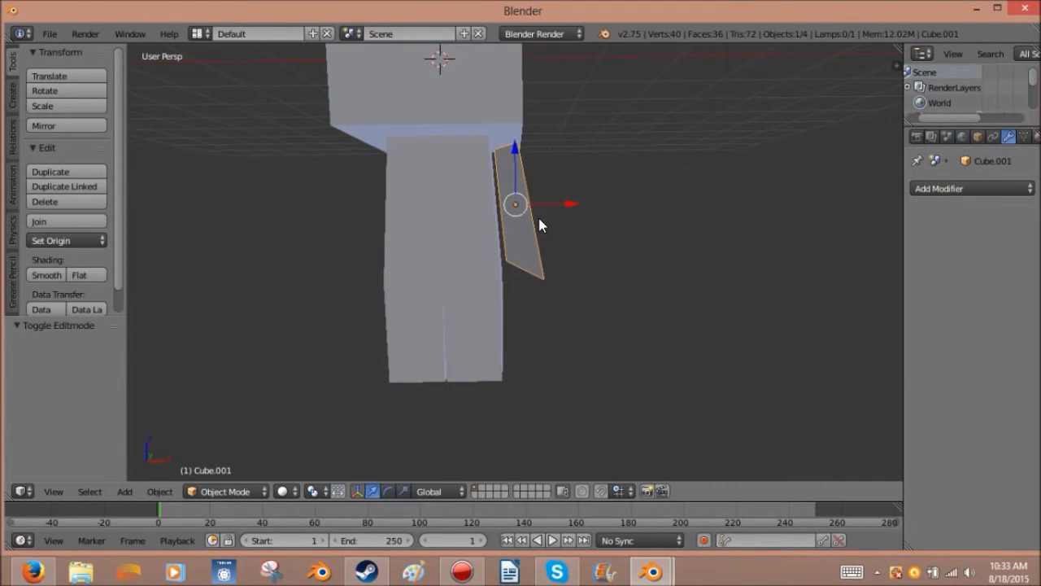
pyautogui.moveTo(569, 199); pyautogui.dragTo(565, 203)
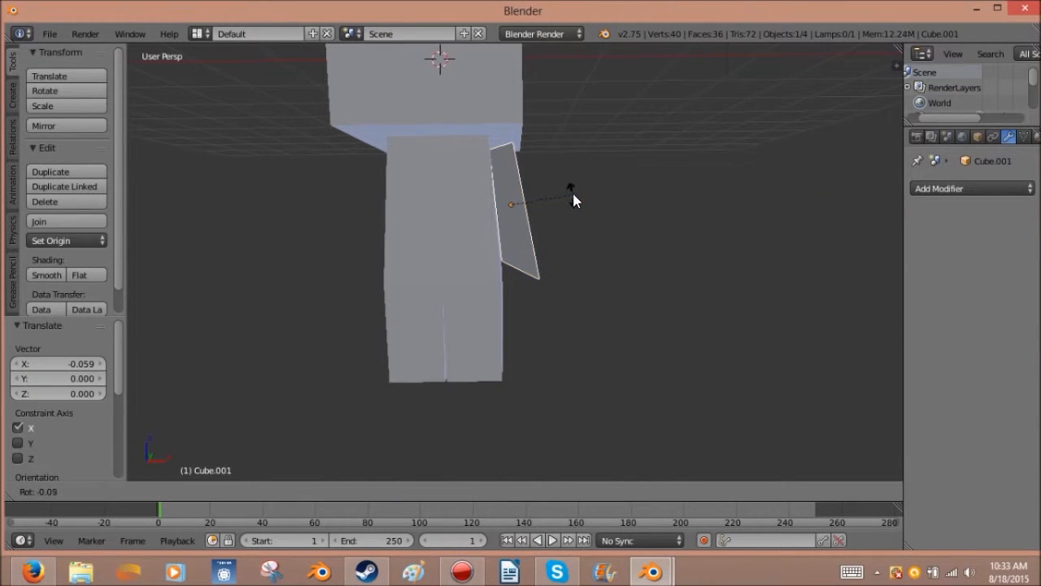
pyautogui.rightClick(568, 203)
# Step: In front view, move the arm's bottom outer edge about -0.064 along X and 0.079 along Z, and return to Object Mode
pyautogui.keyDown('shift'); pyautogui.moveTo(554, 205); pyautogui.dragTo(533, 440, button='middle'); pyautogui.keyUp('shift')
pyautogui.scroll(2, 534, 260)
pyautogui.press('Tab')
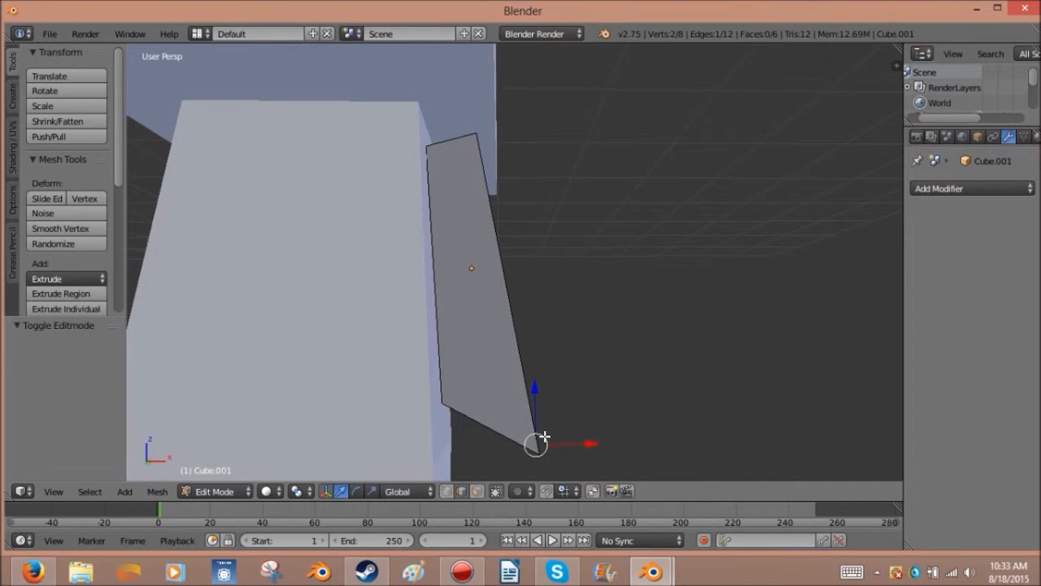
pyautogui.press('KP_1')
pyautogui.press('g')
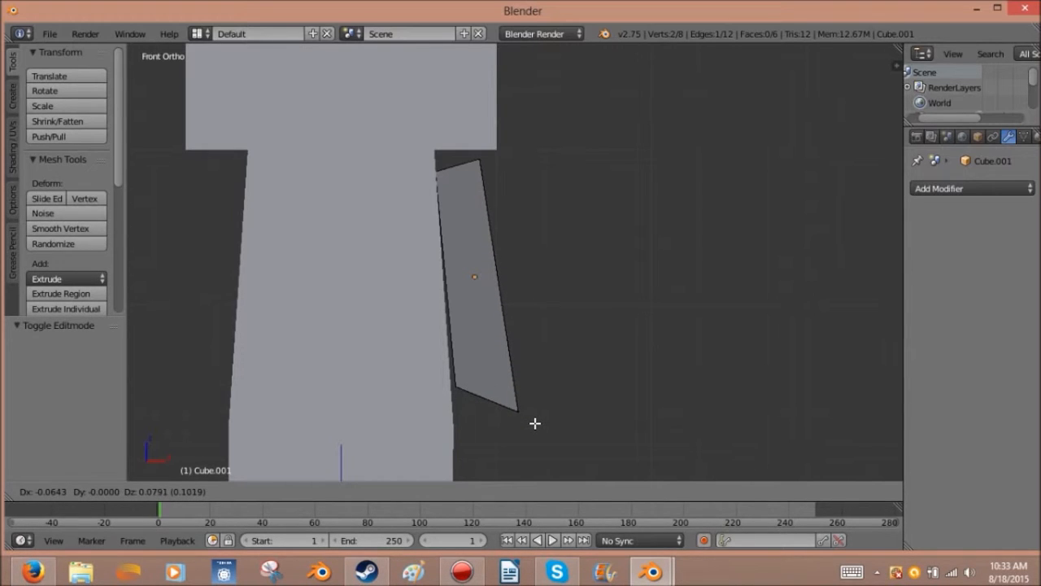
pyautogui.click(534, 423)
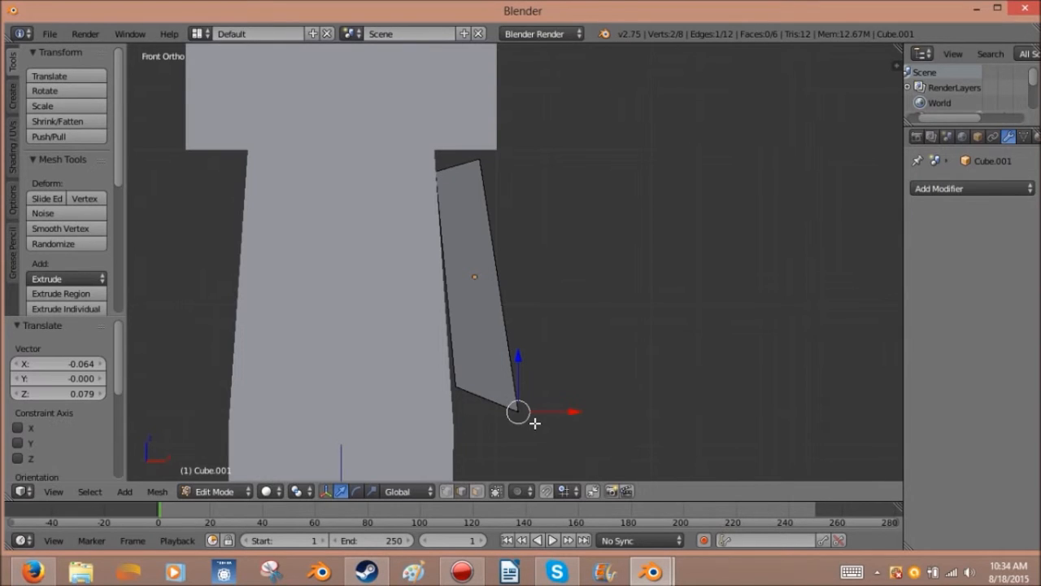
pyautogui.moveTo(577, 377)
pyautogui.mouseDown(button='middle')
pyautogui.moveTo(529, 388)
pyautogui.moveTo(546, 374)
pyautogui.moveTo(505, 370)
pyautogui.mouseUp(button='middle')
pyautogui.press('Tab')
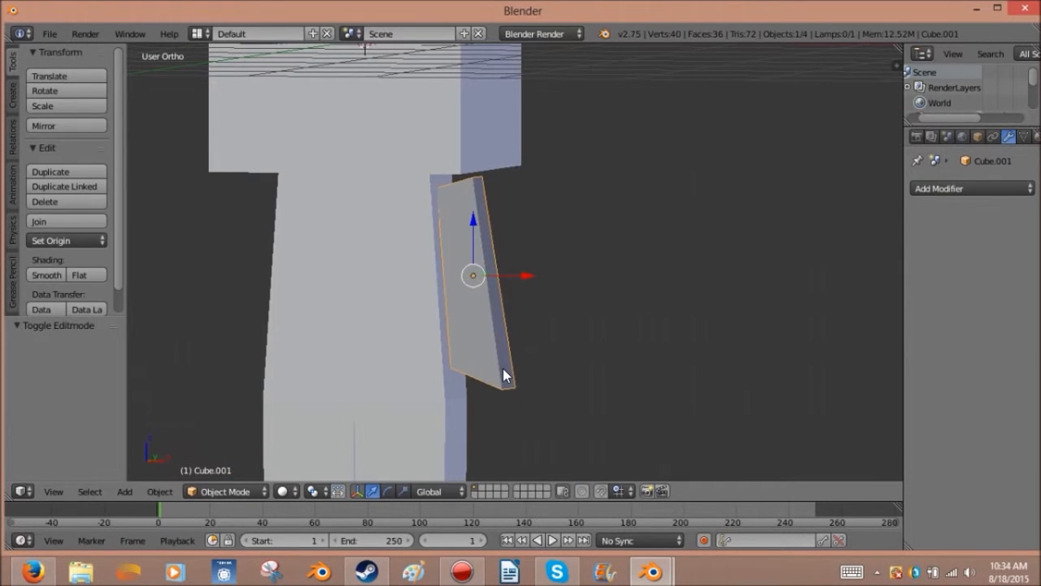
# Step: Join the arm to the mirrored body object so that its Mirror modifier creates the opposite arm
pyautogui.keyDown('shift'); pyautogui.rightClick(415, 264); pyautogui.keyUp('shift')
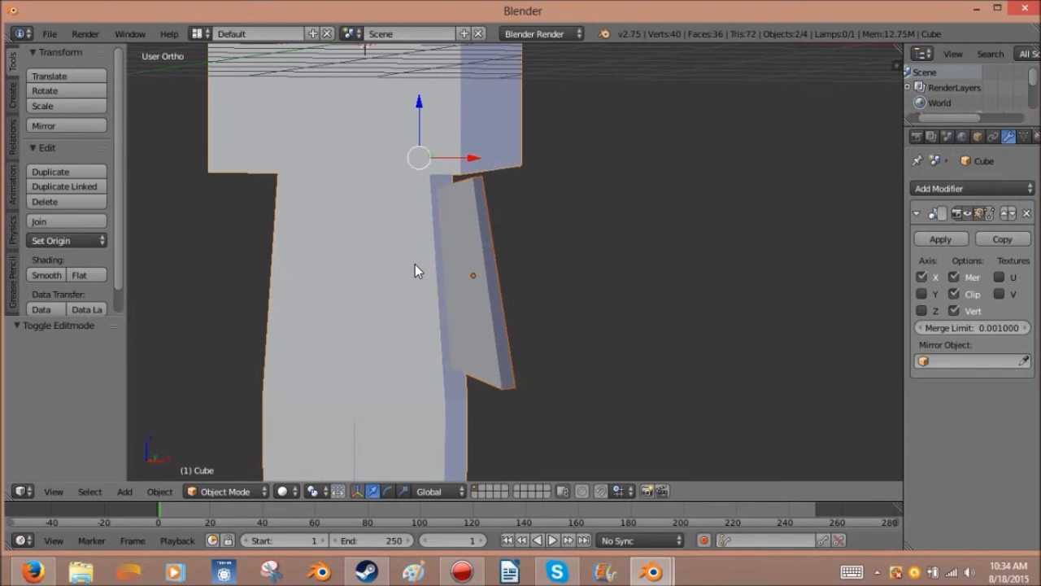
pyautogui.scroll(-4, 457, 264)
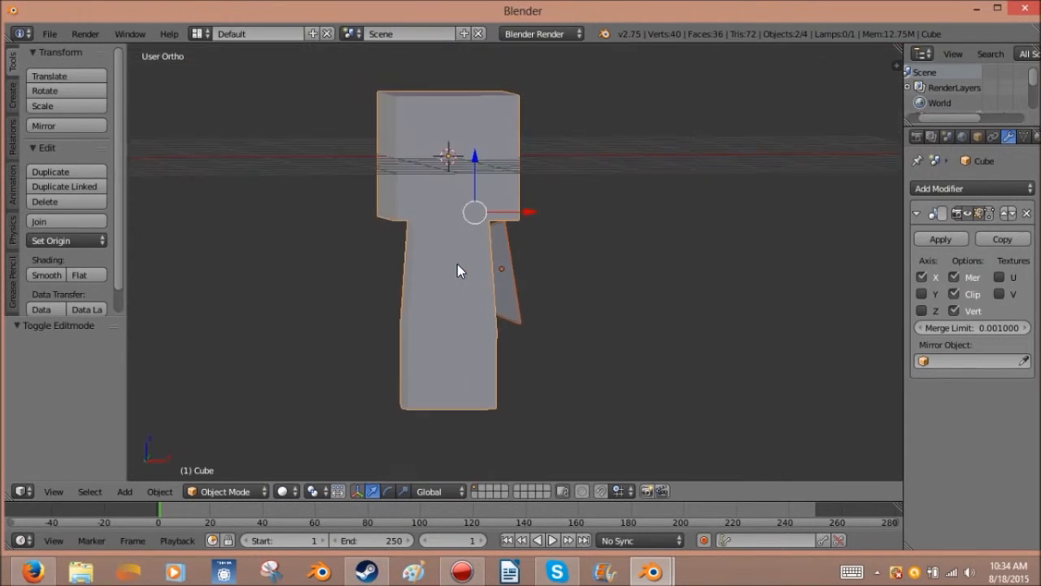
pyautogui.press('KP_5')
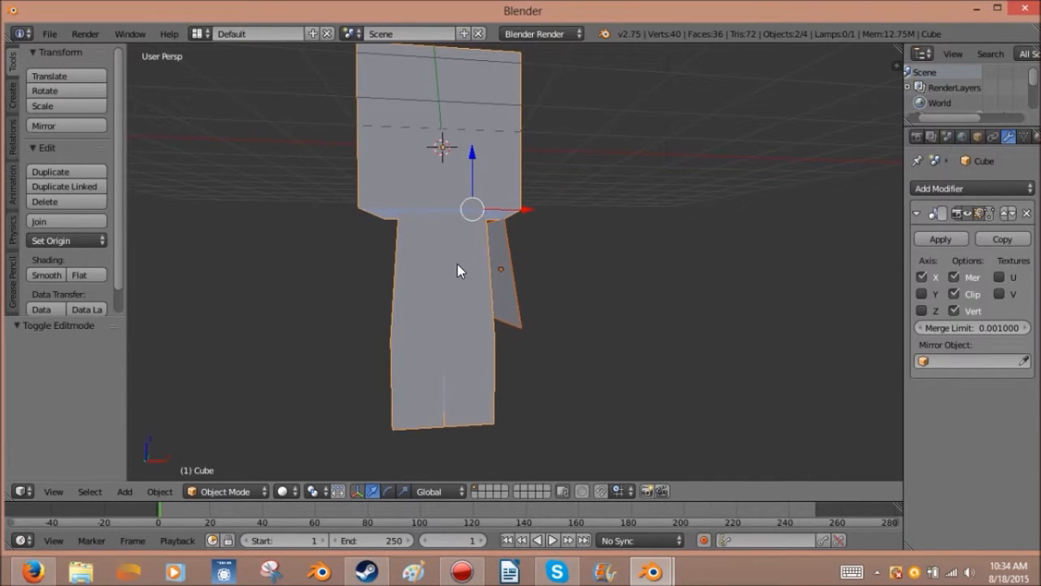
pyautogui.hotkey('ctrl', 'j')
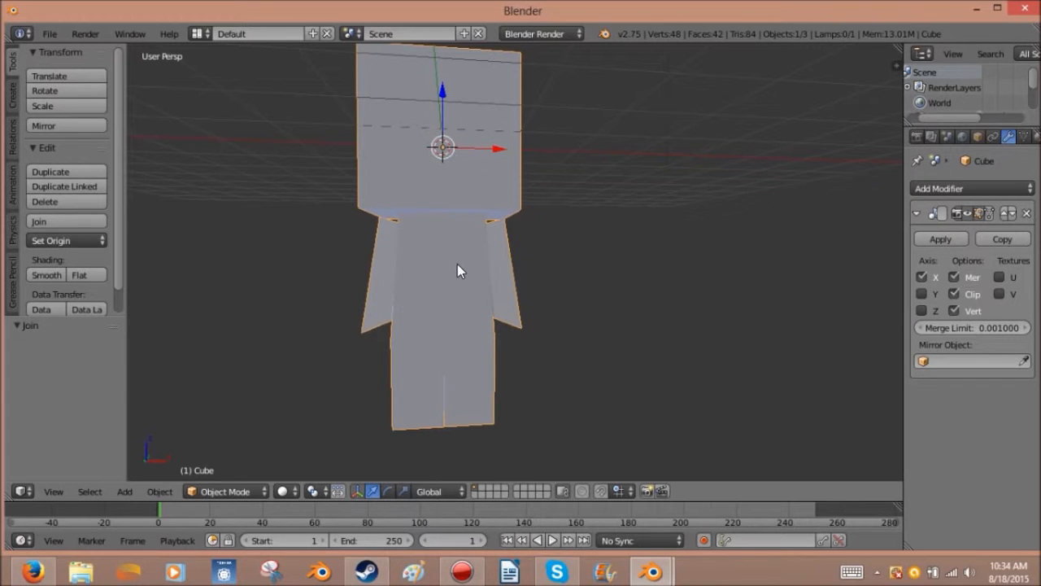
pyautogui.moveTo(560, 268); pyautogui.dragTo(521, 325, button='middle')
pyautogui.moveTo(643, 572)
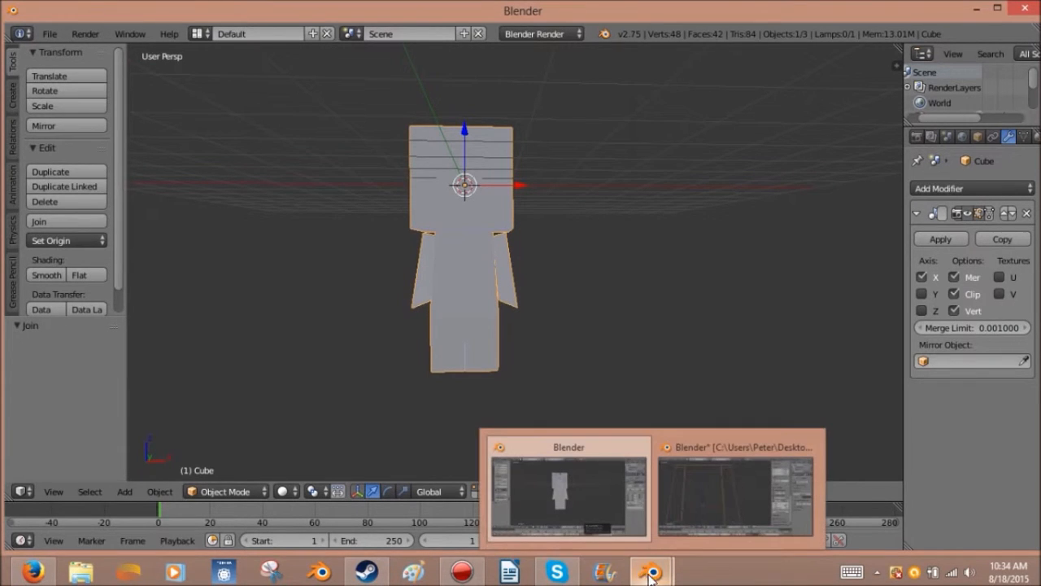
# Step: Compare the arms with the reference model in the MCChibi.blend window and return to the character being modelled
pyautogui.click(611, 500)
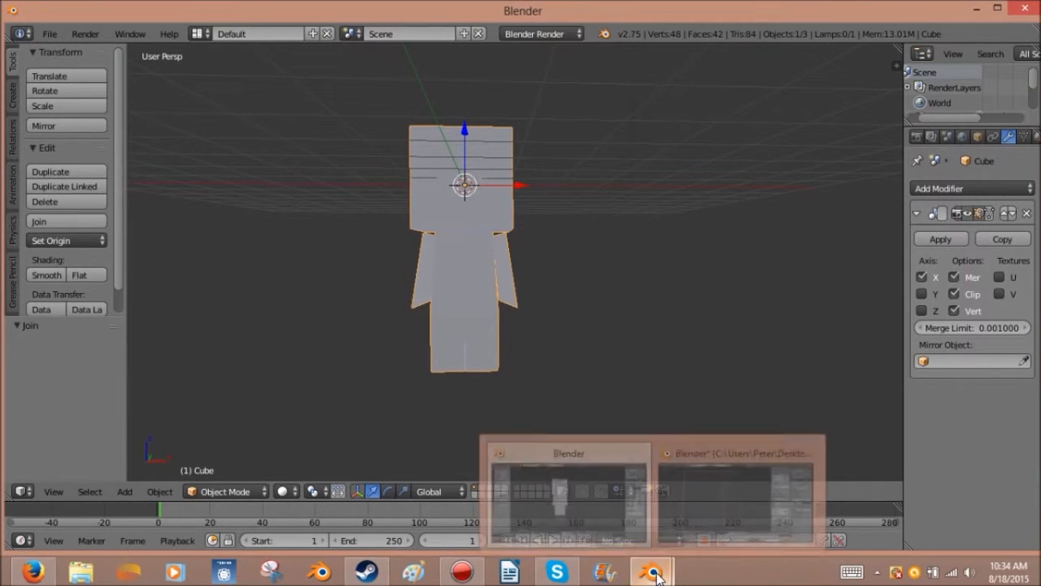
pyautogui.click(722, 480)
pyautogui.keyDown('shift'); pyautogui.moveTo(580, 296); pyautogui.dragTo(582, 243, button='middle'); pyautogui.keyUp('shift')
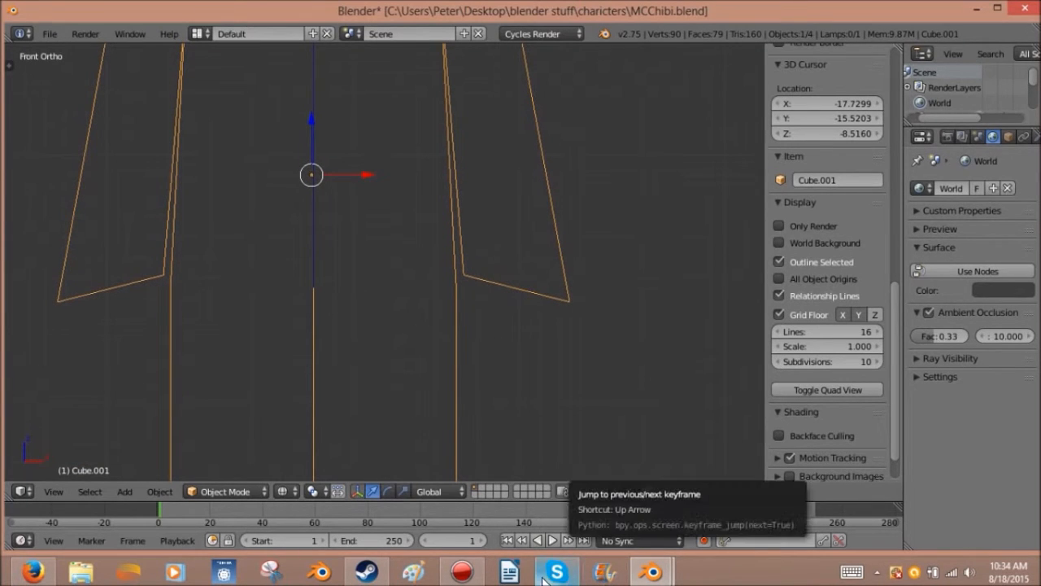
pyautogui.moveTo(666, 577)
pyautogui.click(609, 507)
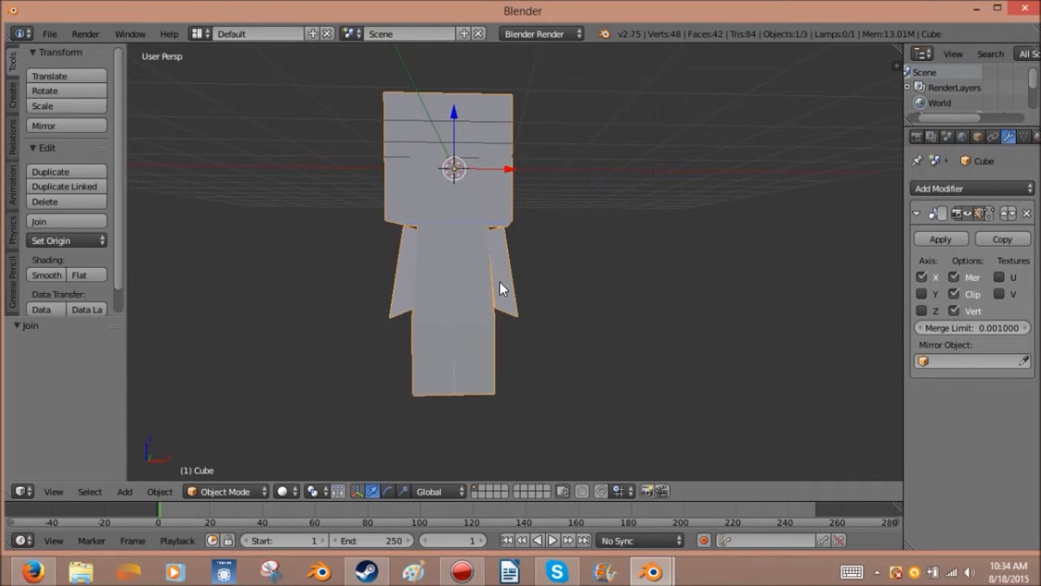
# Step: In Edit Mode, select the arm's bottom face and move it about -0.146 along Z, 0.024 along X, and a further -0.031 along Z
pyautogui.press('Tab')
pyautogui.moveTo(507, 381); pyautogui.dragTo(512, 341, button='middle')
pyautogui.scroll(4, 513, 341)
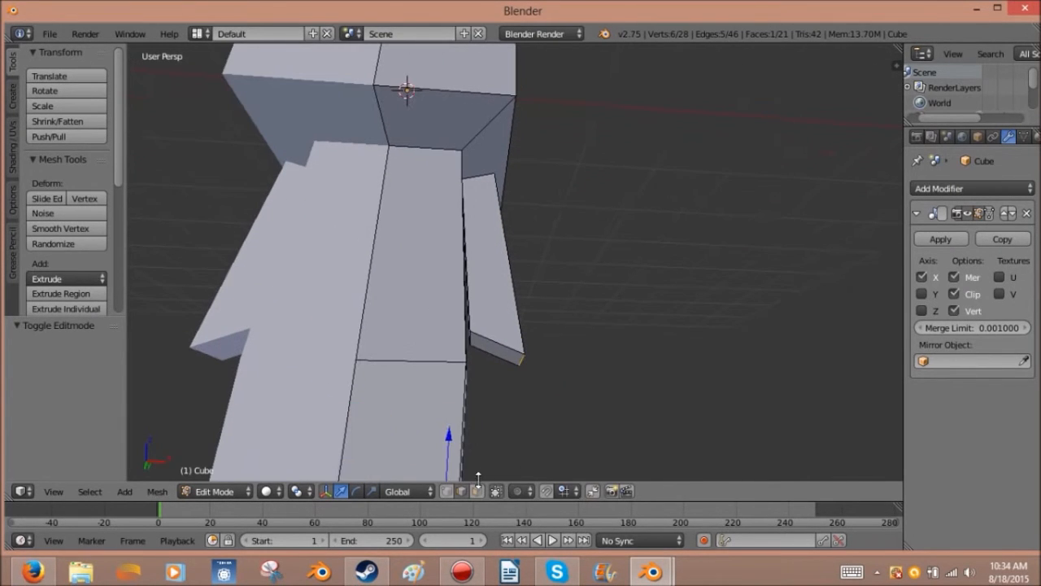
pyautogui.click(476, 491)
pyautogui.rightClick(497, 351)
pyautogui.moveTo(496, 296); pyautogui.dragTo(510, 325)
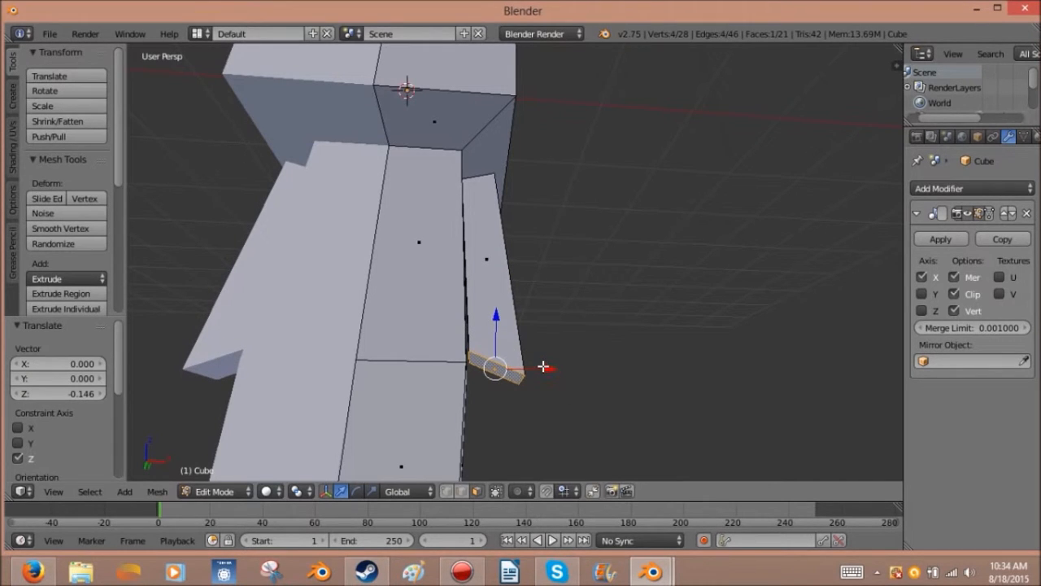
pyautogui.moveTo(543, 367); pyautogui.dragTo(546, 369)
pyautogui.moveTo(545, 369); pyautogui.dragTo(507, 363, button='middle')
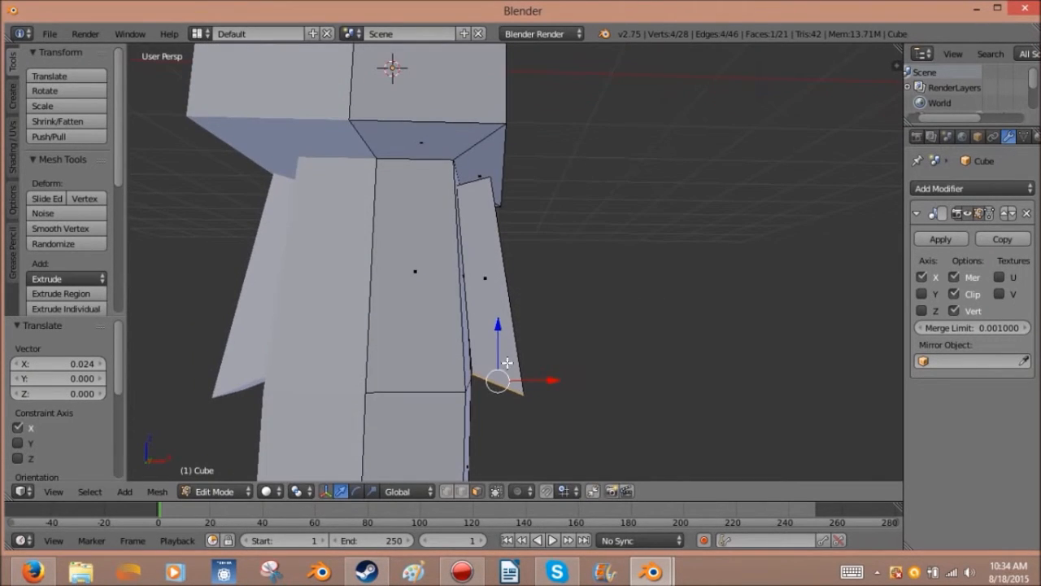
pyautogui.moveTo(498, 326); pyautogui.dragTo(499, 333)
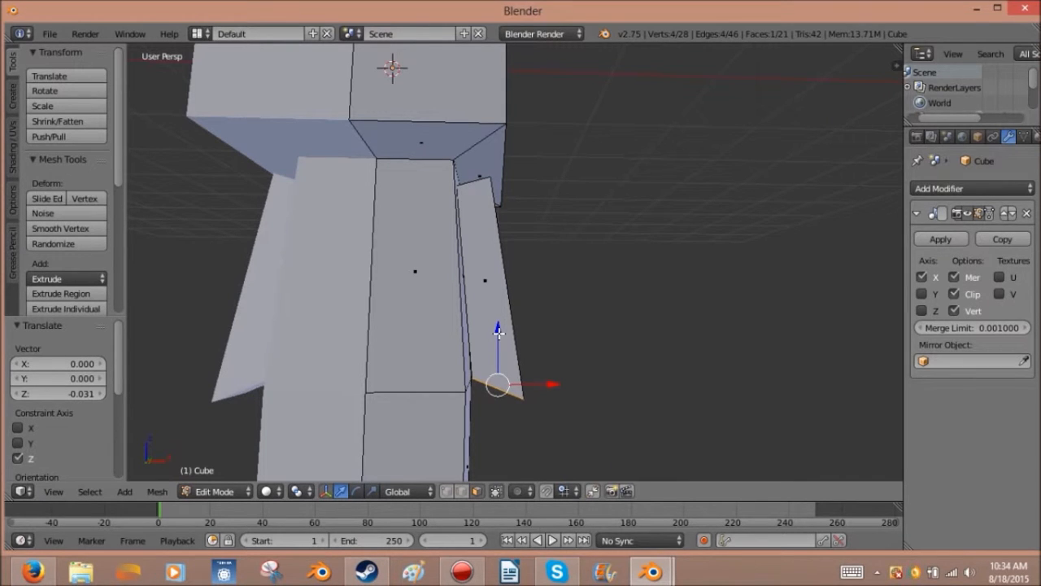
# Step: Raise the arm's bottom face slightly along Z and return to Object Mode
pyautogui.keyDown('shift'); pyautogui.moveTo(435, 441); pyautogui.dragTo(478, 360, button='middle'); pyautogui.keyUp('shift')
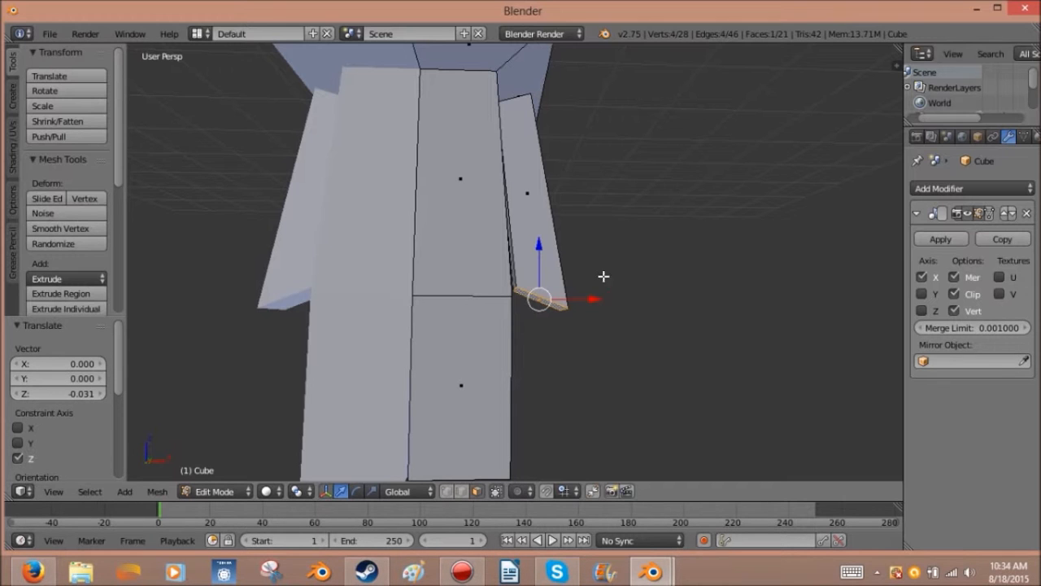
pyautogui.moveTo(625, 288); pyautogui.dragTo(529, 253, button='middle')
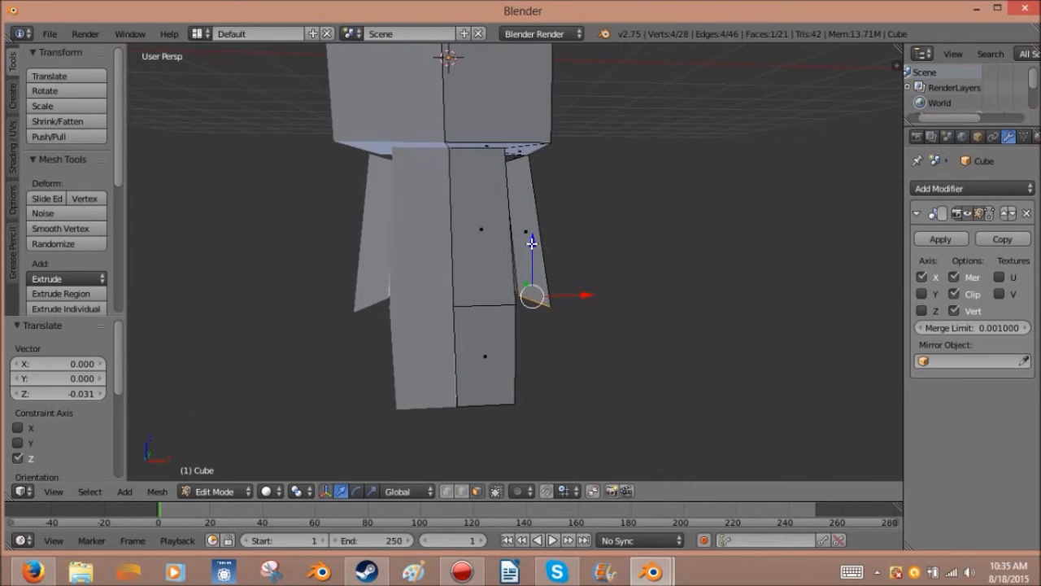
pyautogui.moveTo(531, 242); pyautogui.dragTo(537, 240)
pyautogui.press('Tab')
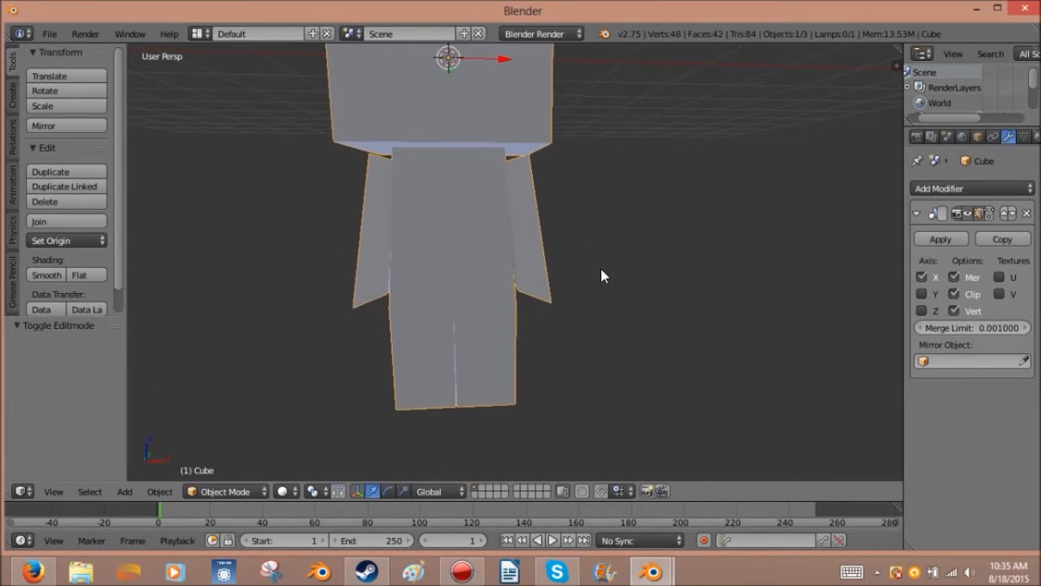
# Step: Apply the Mirror modifier to the character and inspect the full mesh briefly in Edit Mode
pyautogui.moveTo(602, 275); pyautogui.dragTo(522, 270, button='middle')
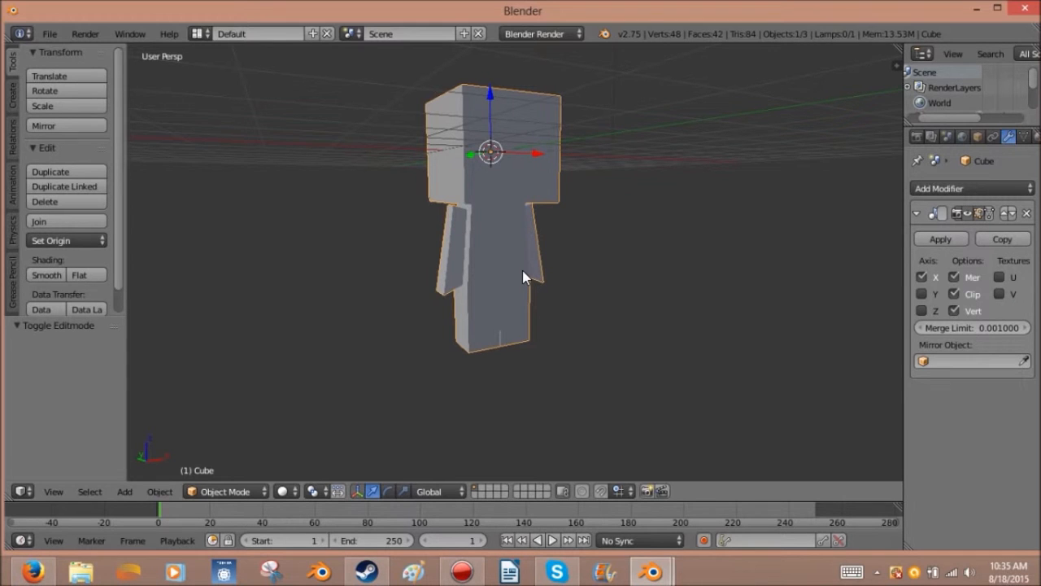
pyautogui.click(940, 239)
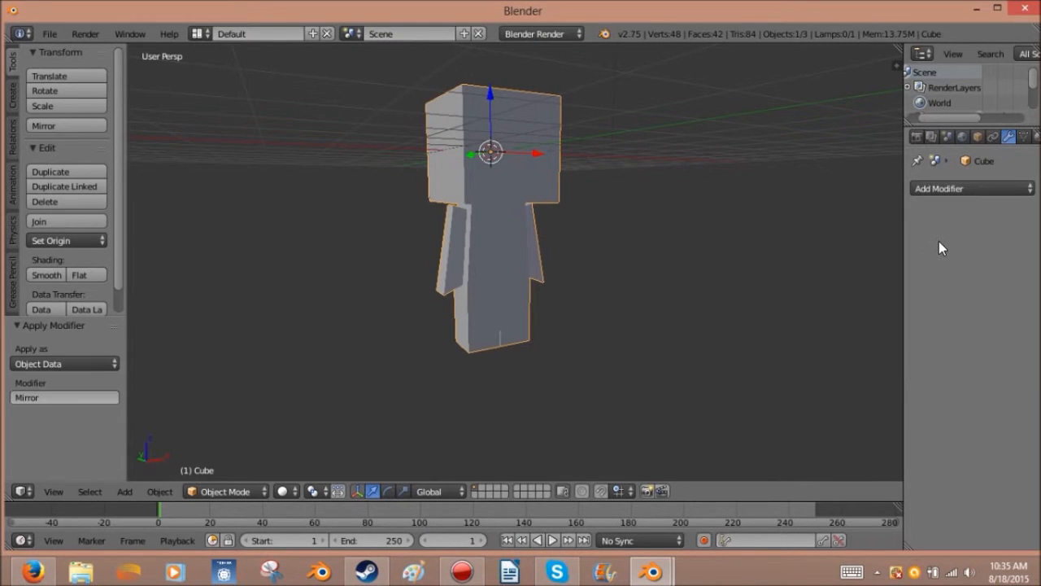
pyautogui.press('Tab')
pyautogui.moveTo(525, 330); pyautogui.dragTo(480, 266, button='middle')
pyautogui.press('e')
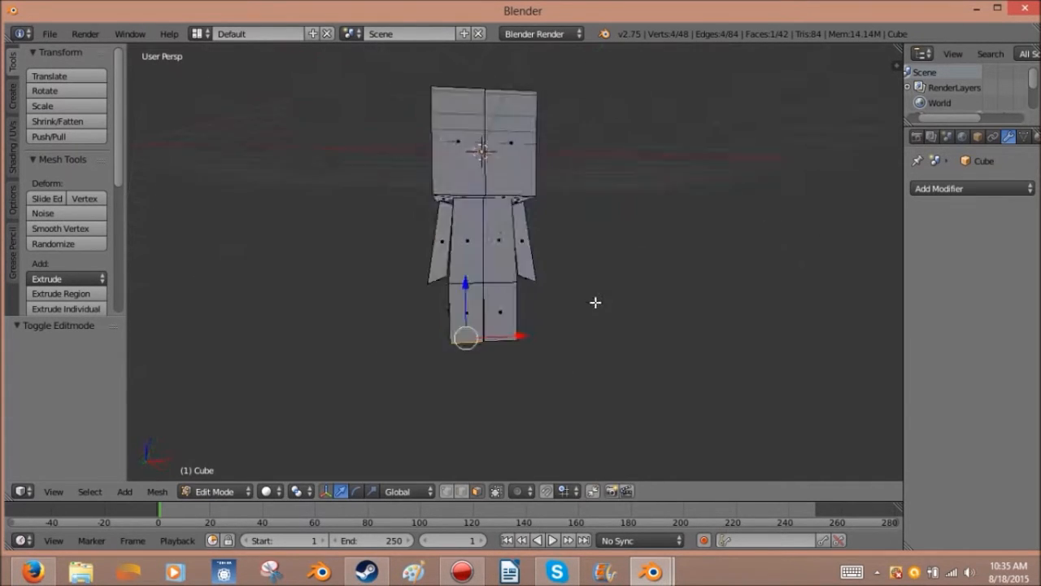
pyautogui.press('Tab')
pyautogui.moveTo(504, 325); pyautogui.dragTo(539, 317, button='middle')
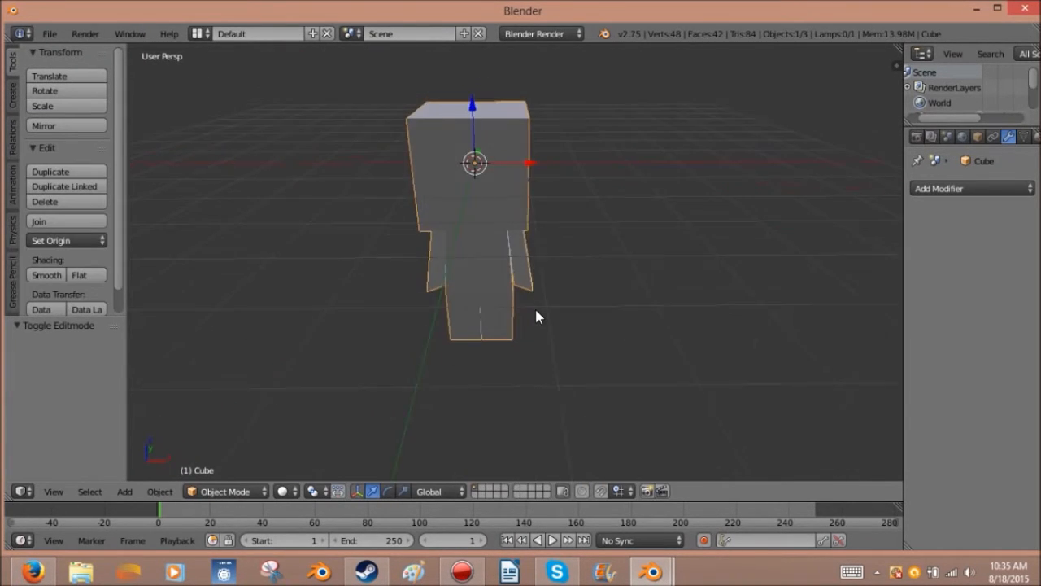
# Step: In Edit Mode, switch to edge selection and select the centre edges on the front of the torso and head
pyautogui.press('Tab')
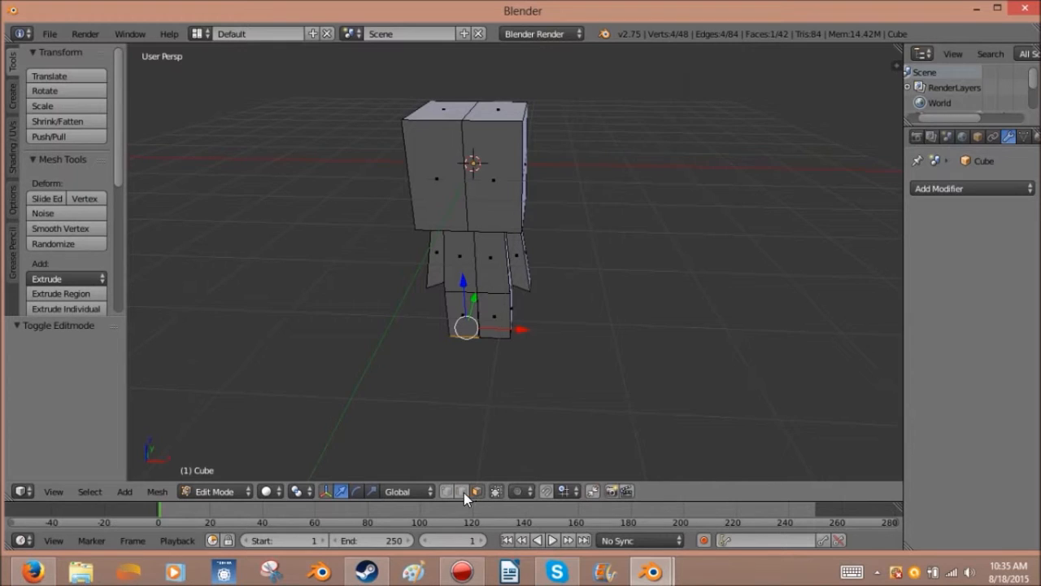
pyautogui.click(464, 493)
pyautogui.moveTo(475, 330); pyautogui.dragTo(511, 305, button='middle')
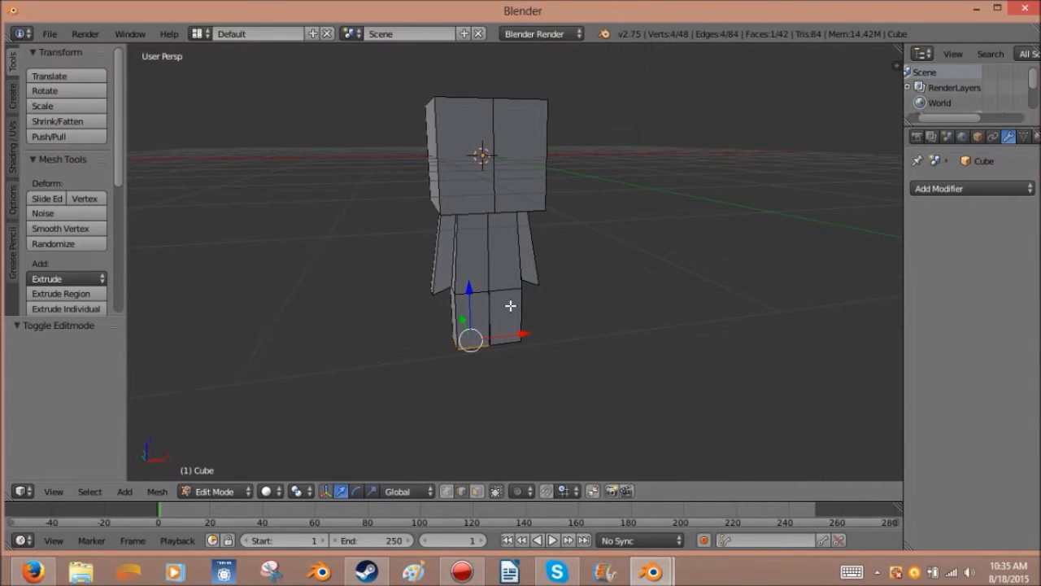
pyautogui.rightClick(486, 259)
pyautogui.keyDown('shift'); pyautogui.rightClick(495, 167); pyautogui.keyUp('shift')
pyautogui.scroll(2, 491, 232)
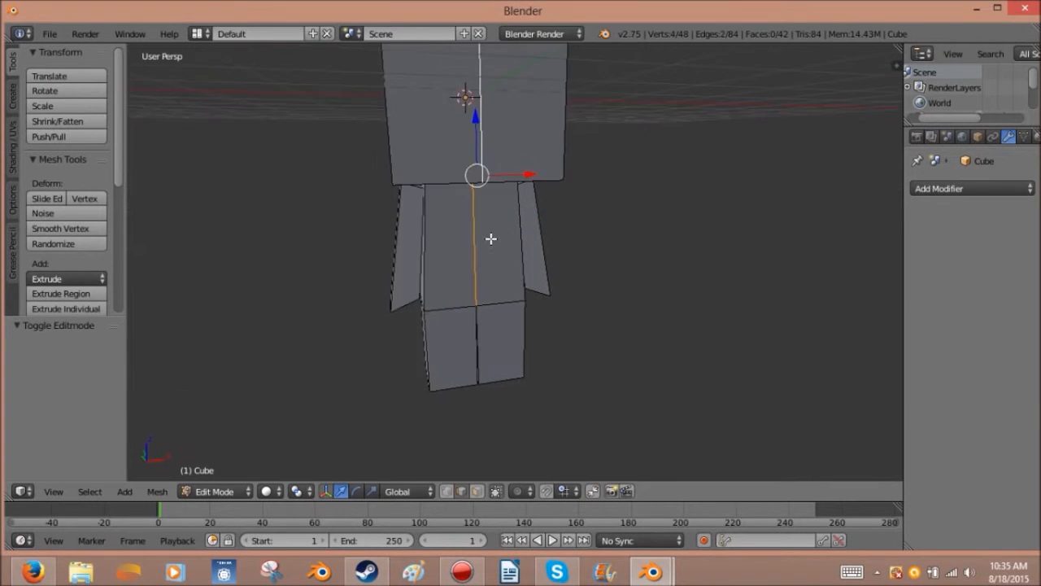
pyautogui.moveTo(491, 239); pyautogui.dragTo(476, 174, button='middle')
pyautogui.keyDown('shift'); pyautogui.rightClick(469, 111); pyautogui.keyUp('shift')
# Step: Add the centre edges on the back of the torso and head and across the head's top to the selection
pyautogui.moveTo(397, 167); pyautogui.dragTo(638, 210, button='middle')
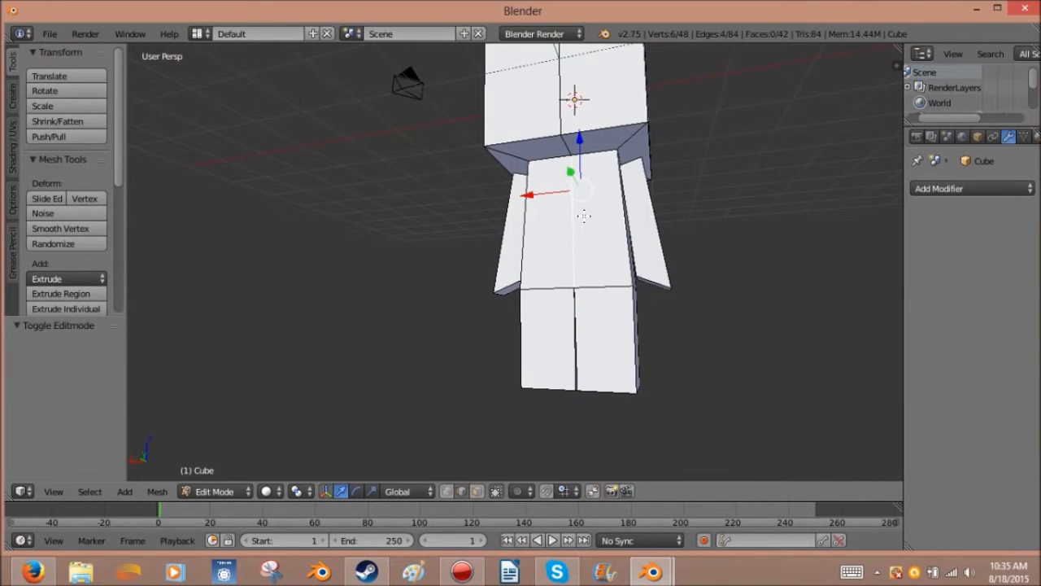
pyautogui.moveTo(575, 243); pyautogui.dragTo(549, 216, button='middle')
pyautogui.keyDown('shift'); pyautogui.rightClick(549, 212); pyautogui.keyUp('shift')
pyautogui.keyDown('shift'); pyautogui.rightClick(531, 167); pyautogui.keyUp('shift')
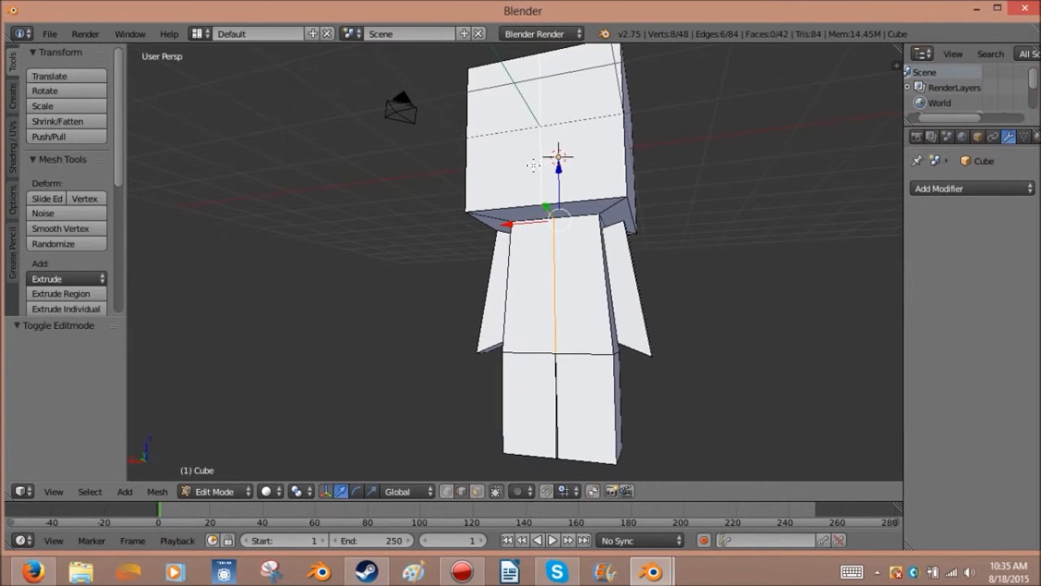
pyautogui.moveTo(635, 165); pyautogui.dragTo(570, 296, button='middle')
pyautogui.keyDown('shift'); pyautogui.rightClick(577, 117); pyautogui.keyUp('shift')
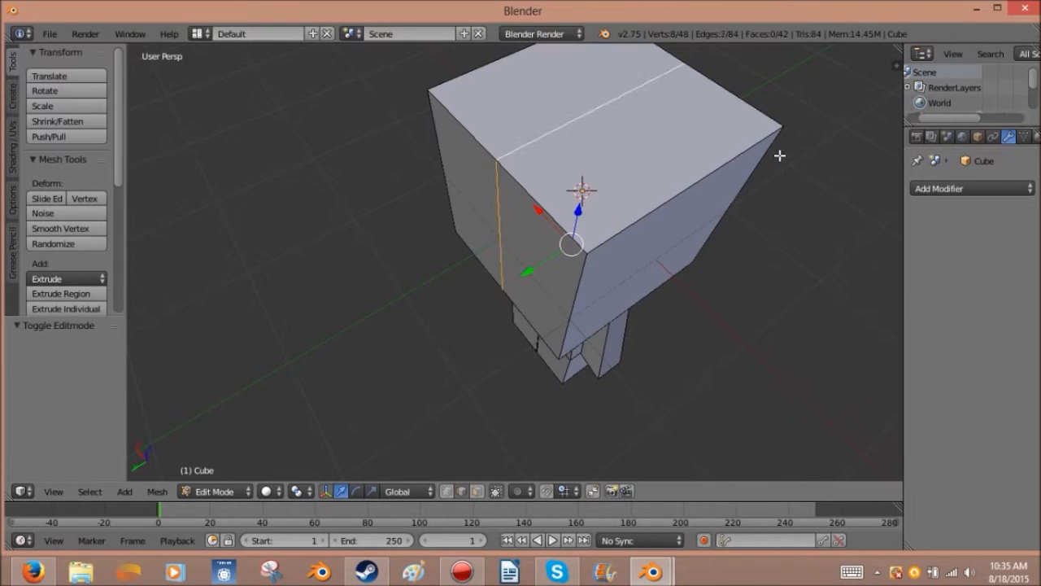
pyautogui.moveTo(781, 156); pyautogui.dragTo(578, 86, button='middle')
# Step: Dissolve the selected centre edges, switch to face selection, and select the torso's front face
pyautogui.press('x')
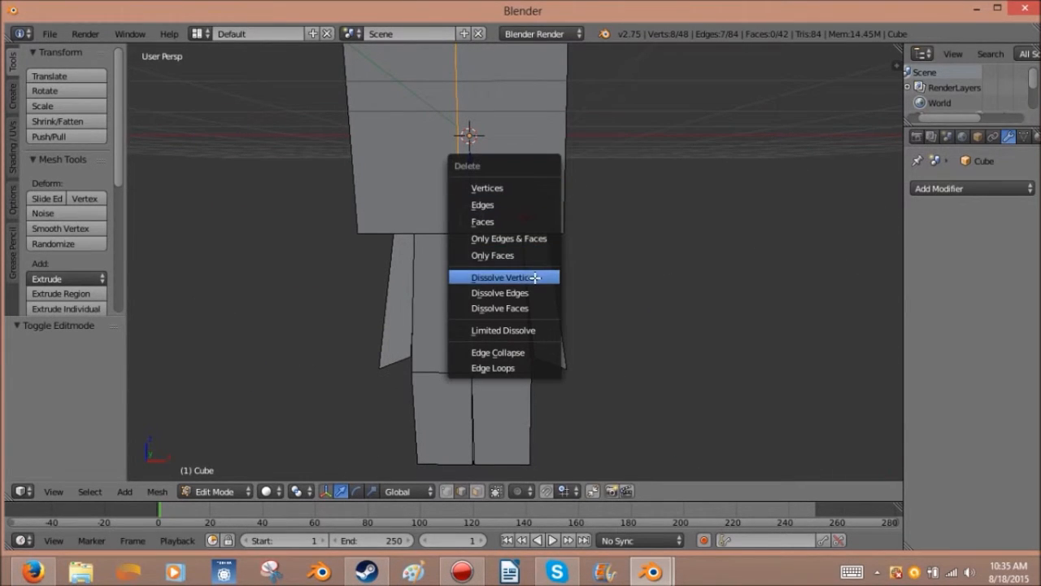
pyautogui.click(529, 292)
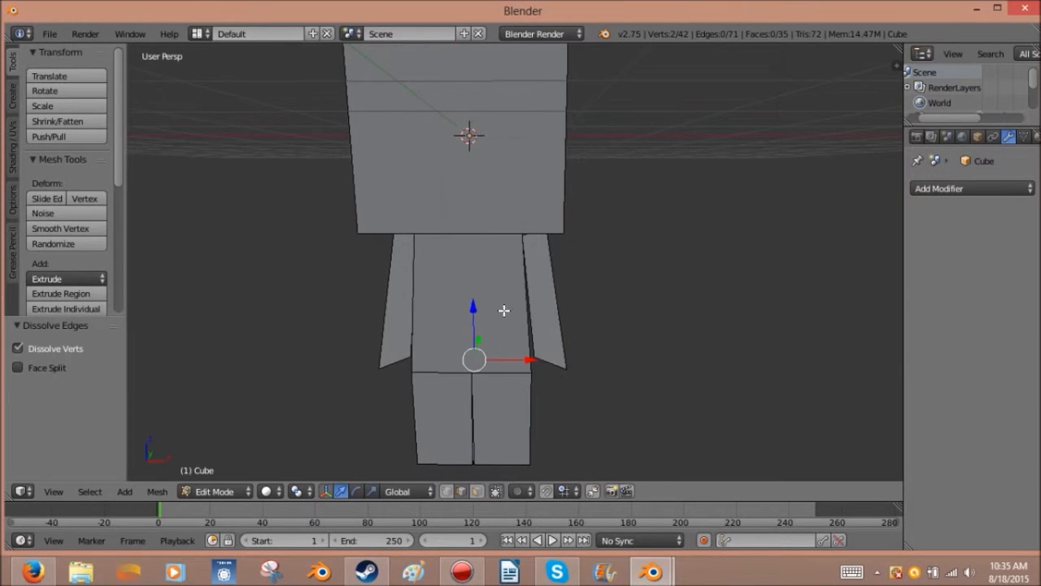
pyautogui.moveTo(503, 310); pyautogui.dragTo(545, 302, button='middle')
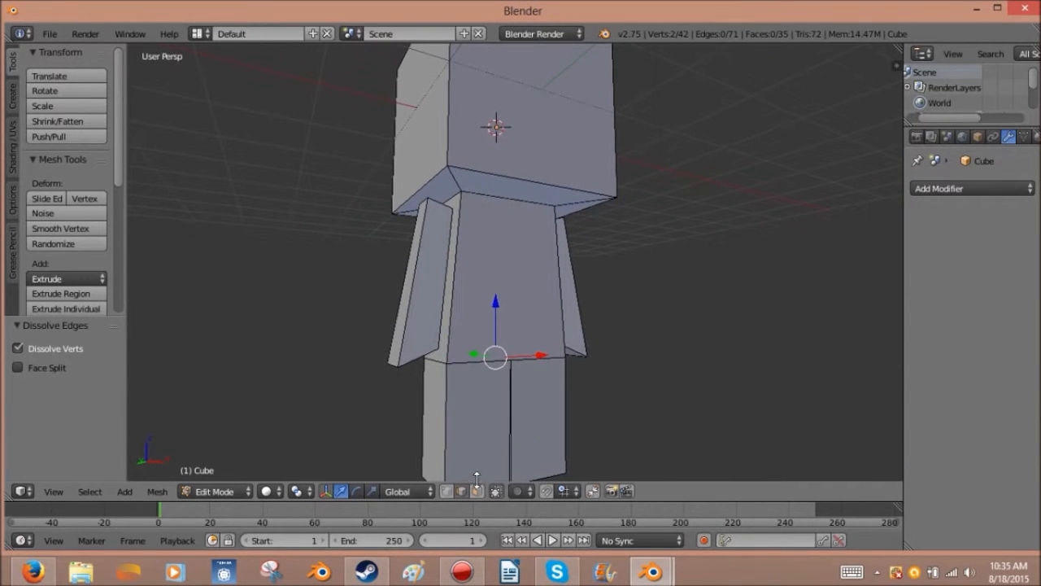
pyautogui.click(478, 490)
pyautogui.rightClick(506, 319)
pyautogui.press('g')
pyautogui.rightClick(583, 321)
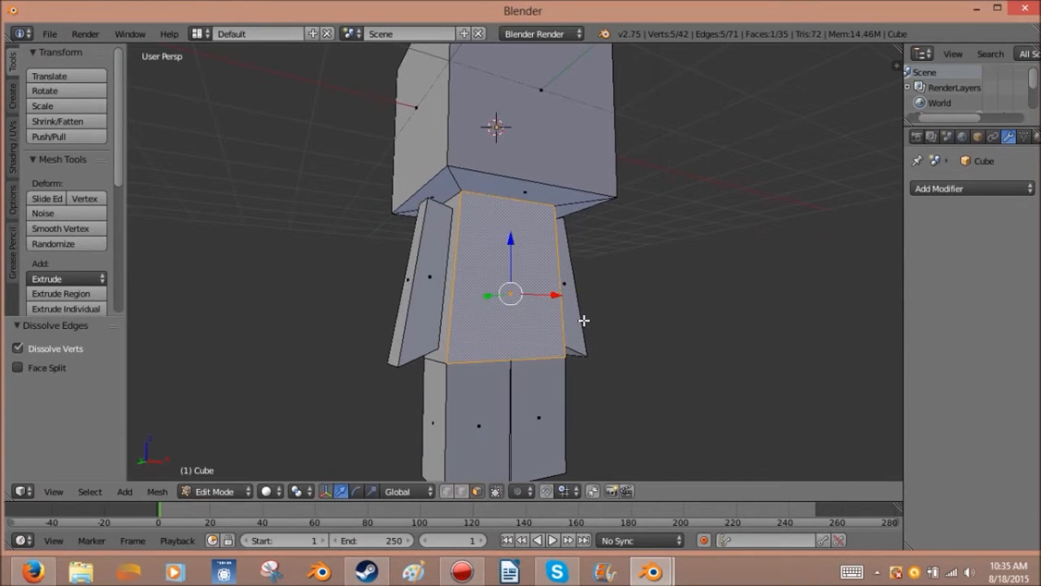
# Step: Try to place a loop cut around the torso from two viewing angles
pyautogui.hotkey('ctrl', 'r')
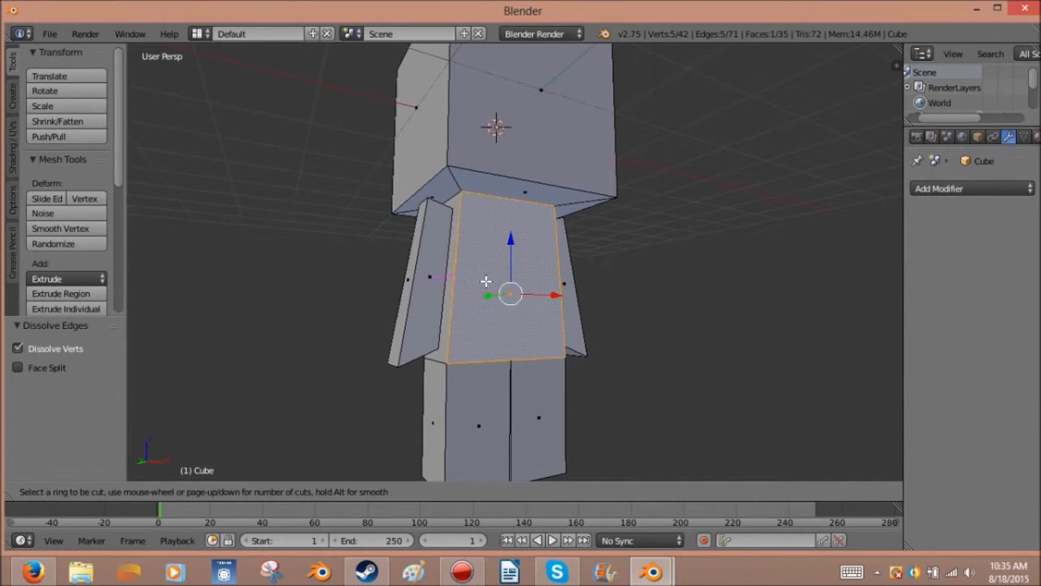
pyautogui.rightClick(486, 281)
pyautogui.moveTo(630, 307); pyautogui.dragTo(488, 313, button='middle')
pyautogui.hotkey('ctrl', 'r')
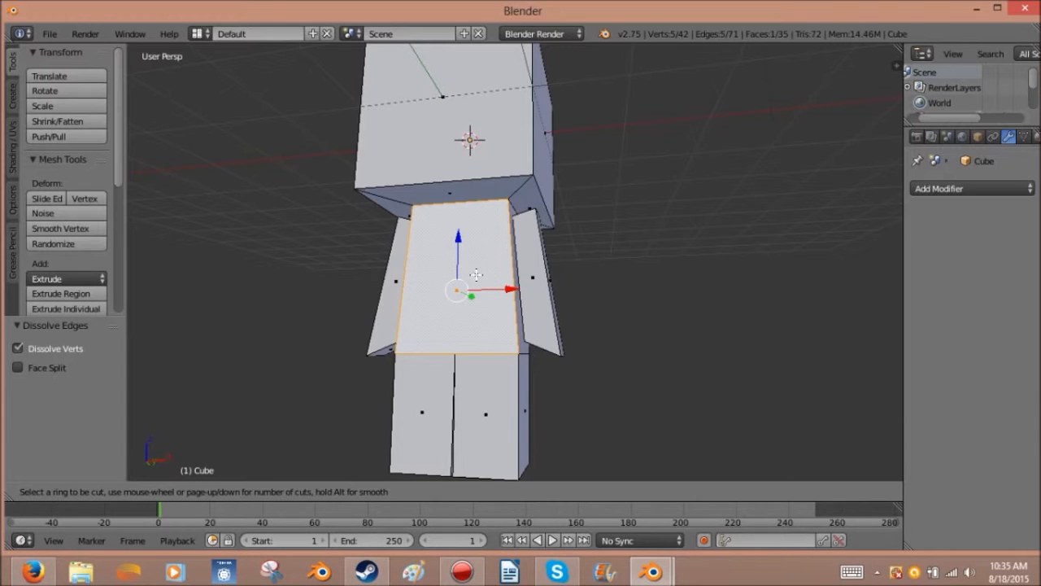
pyautogui.press('Escape')
# Step: Deselect the whole mesh and try the loop cut on the torso again
pyautogui.moveTo(351, 311); pyautogui.dragTo(576, 253, button='middle')
pyautogui.press('Tab')
pyautogui.press('Tab')
pyautogui.press('a')
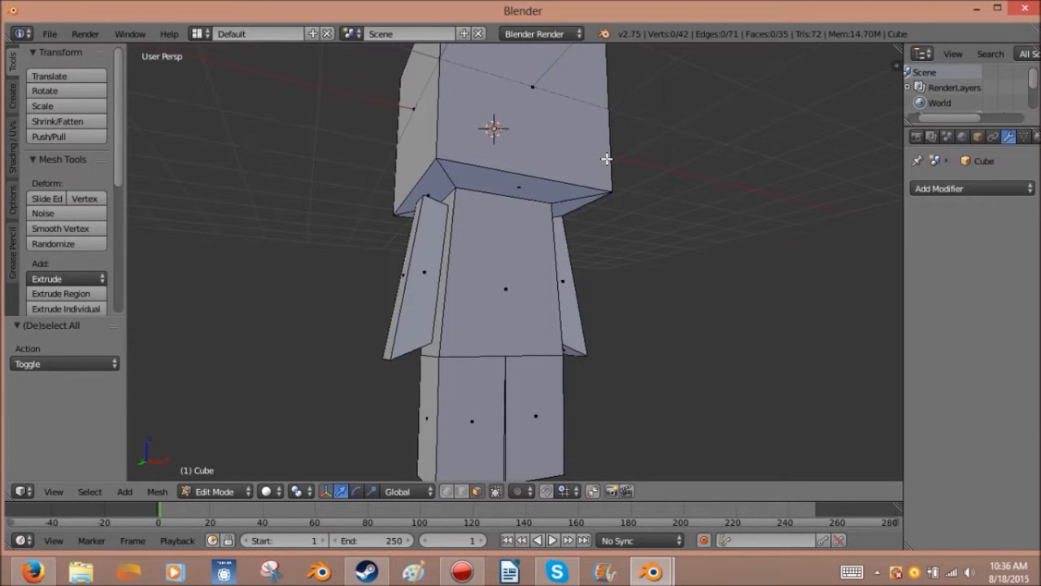
pyautogui.moveTo(447, 237); pyautogui.dragTo(407, 249, button='middle')
pyautogui.scroll(2, 488, 276)
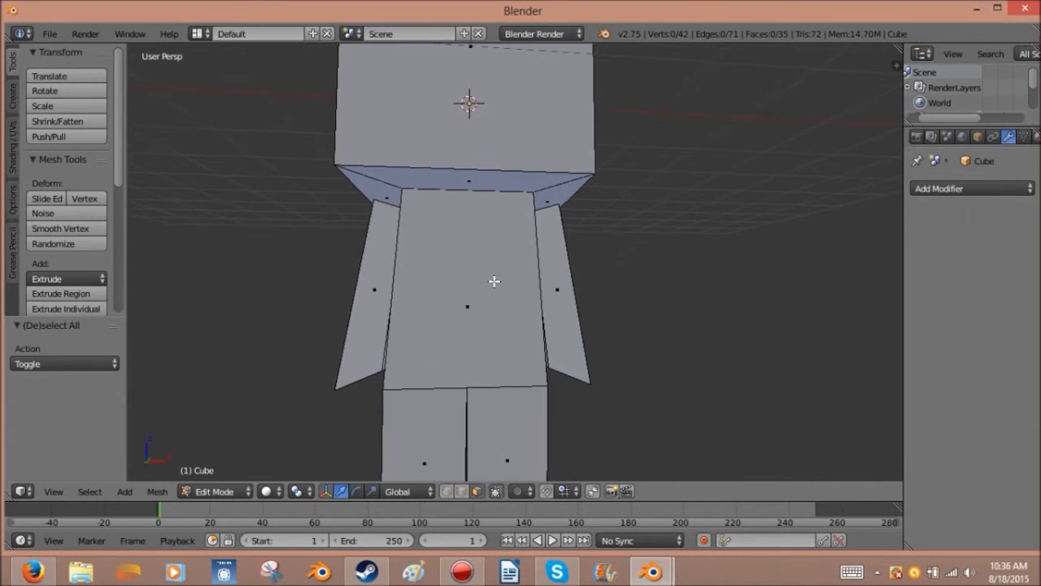
pyautogui.hotkey('ctrl', 'r')
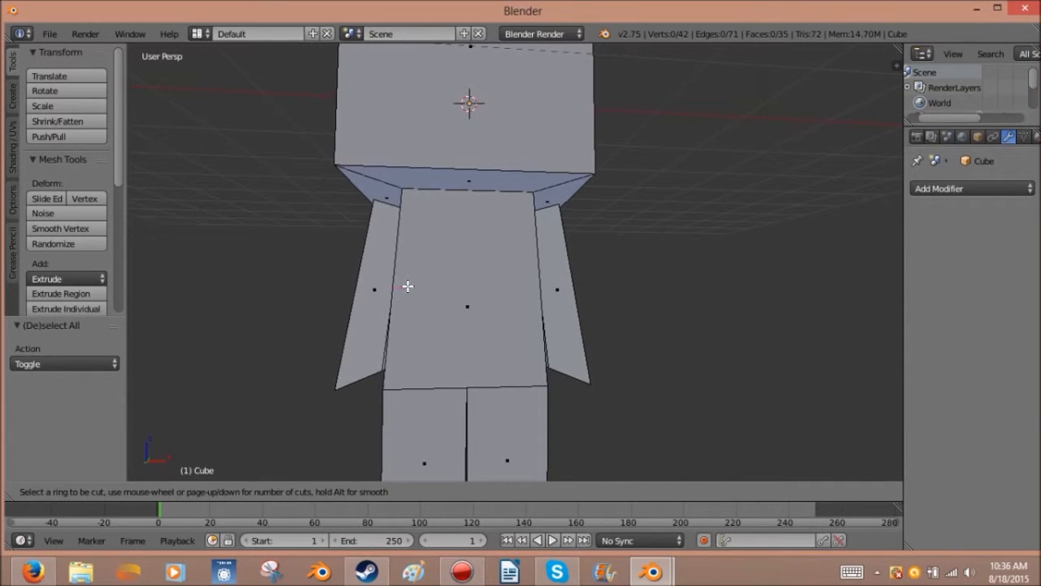
pyautogui.press('Escape')
# Step: Undo the dissolving of the centre edges and preview a horizontal loop cut around the torso without placing it
pyautogui.moveTo(416, 291); pyautogui.dragTo(507, 311, button='middle')
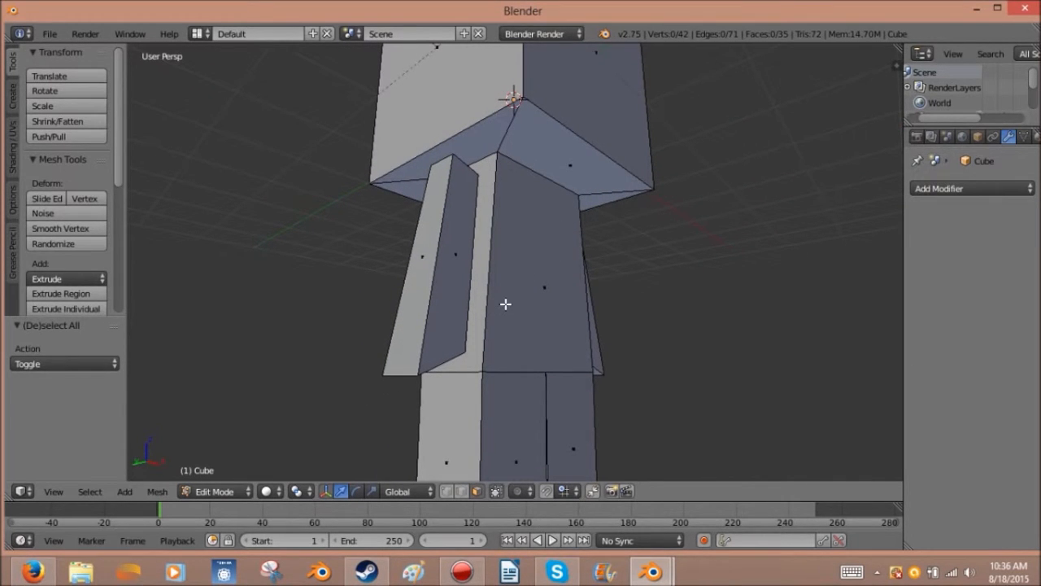
pyautogui.rightClick(552, 299)
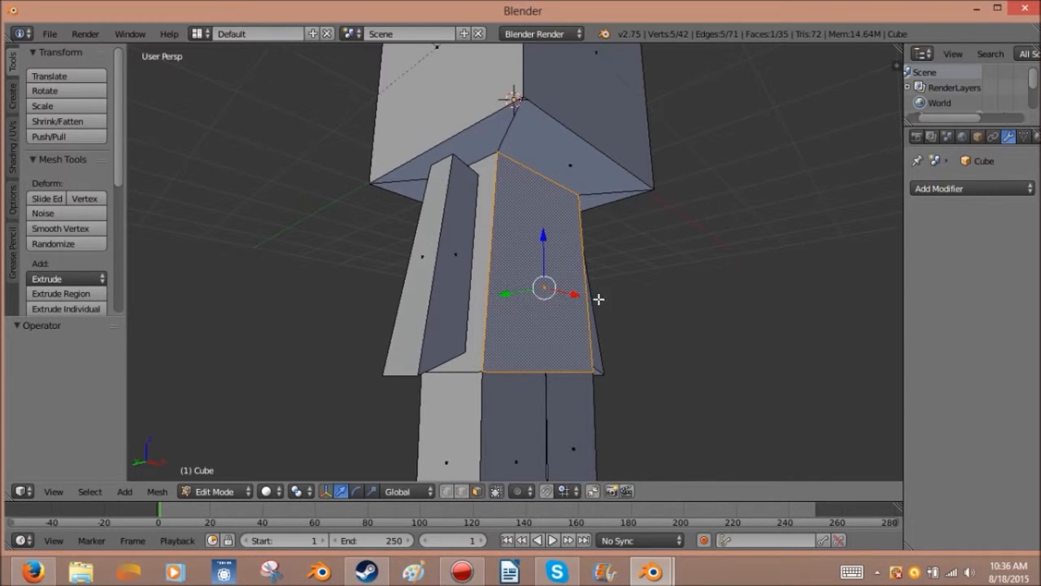
pyautogui.hotkey('ctrl', 'z')
pyautogui.hotkey('ctrl', 'z')
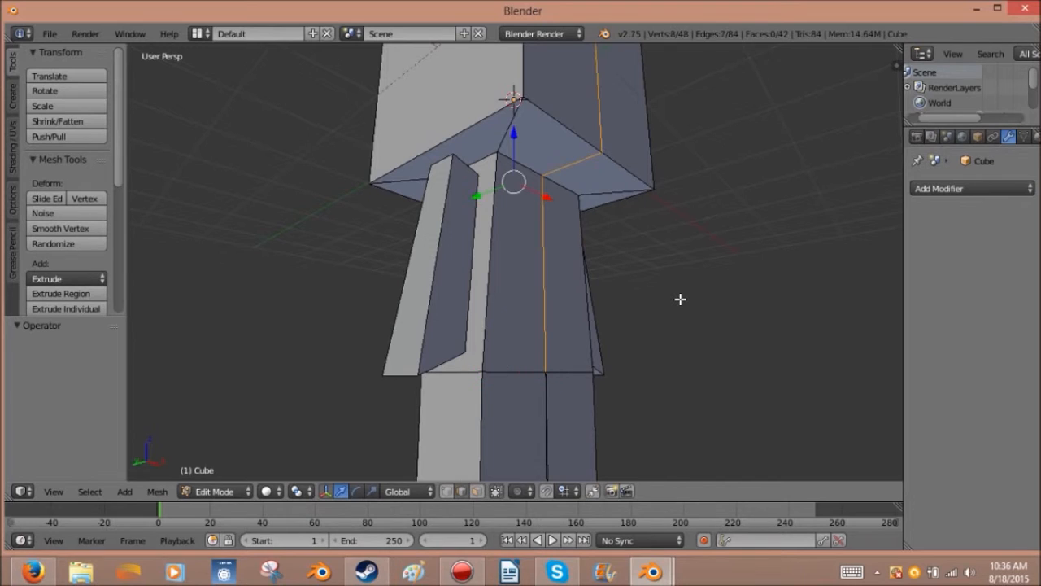
pyautogui.hotkey('ctrl', 'r')
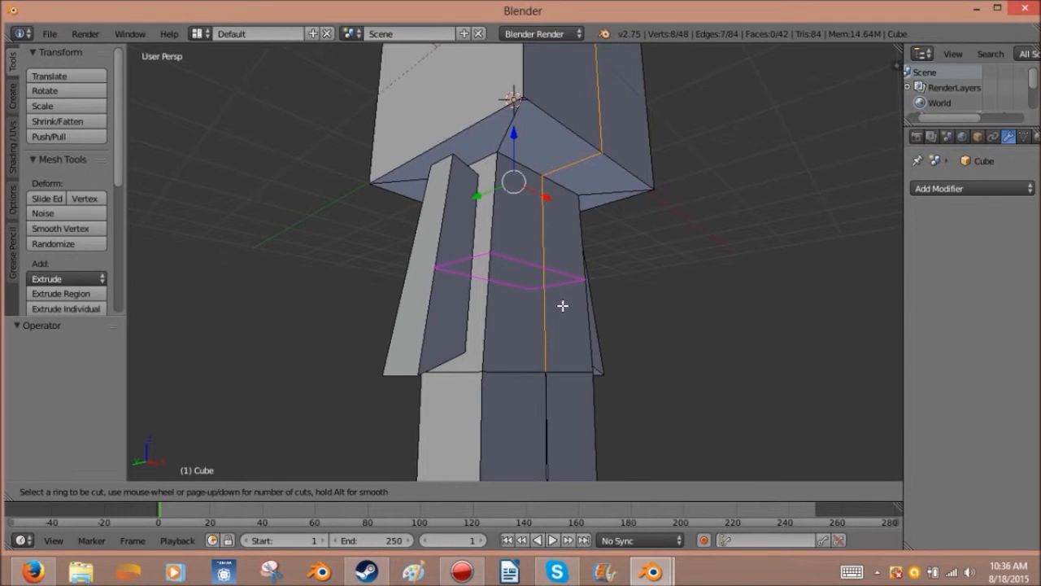
pyautogui.press('Escape')
# Step: Leave the loop cut preview and dissolve the selected centre seam edges of the head and torso
pyautogui.moveTo(649, 267); pyautogui.dragTo(569, 365, button='middle')
pyautogui.scroll(-4, 463, 214)
pyautogui.moveTo(460, 219); pyautogui.dragTo(512, 246, button='middle')
pyautogui.scroll(3, 513, 284)
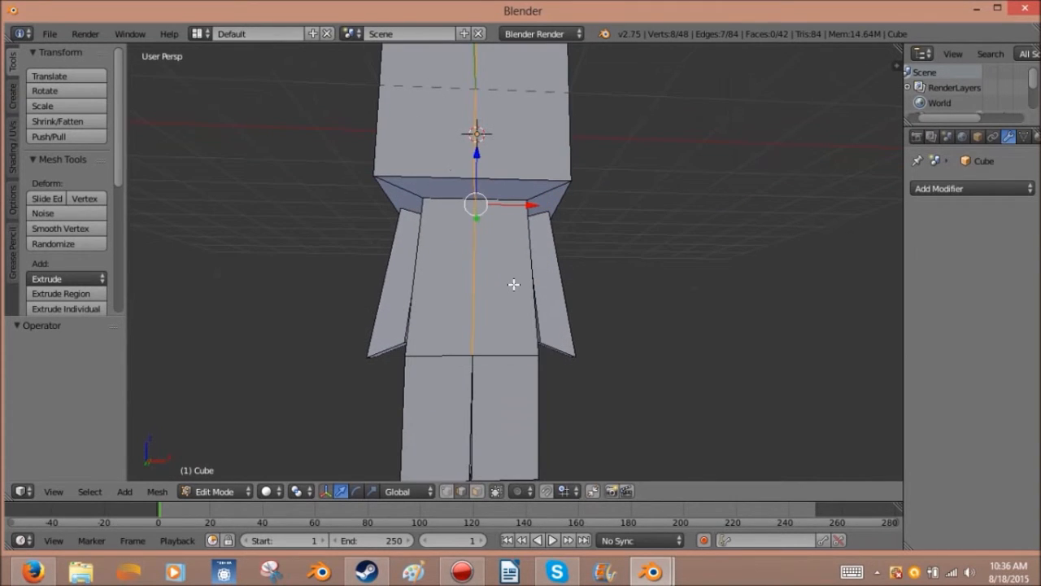
pyautogui.press('x')
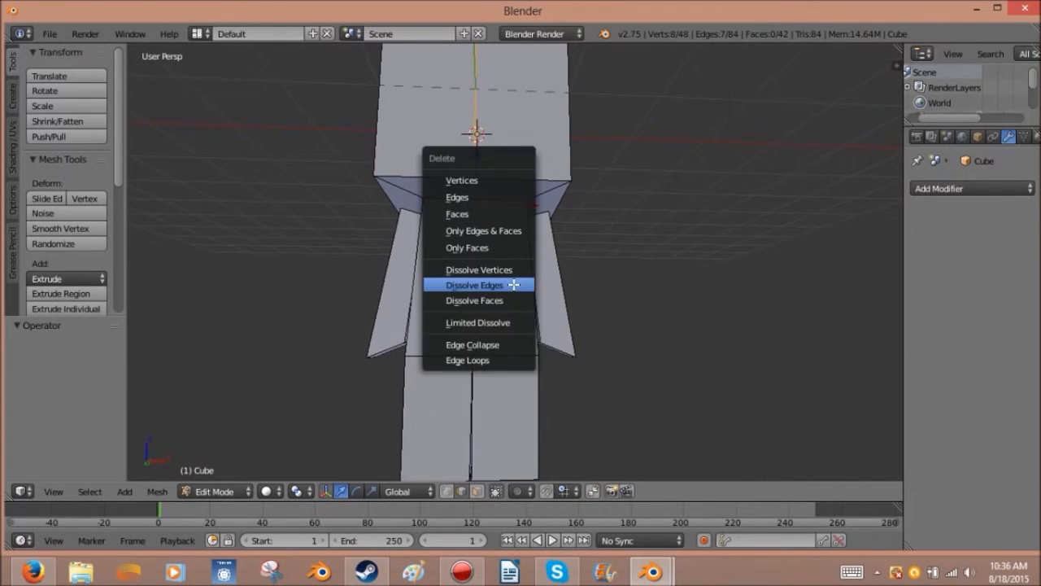
pyautogui.click(514, 284)
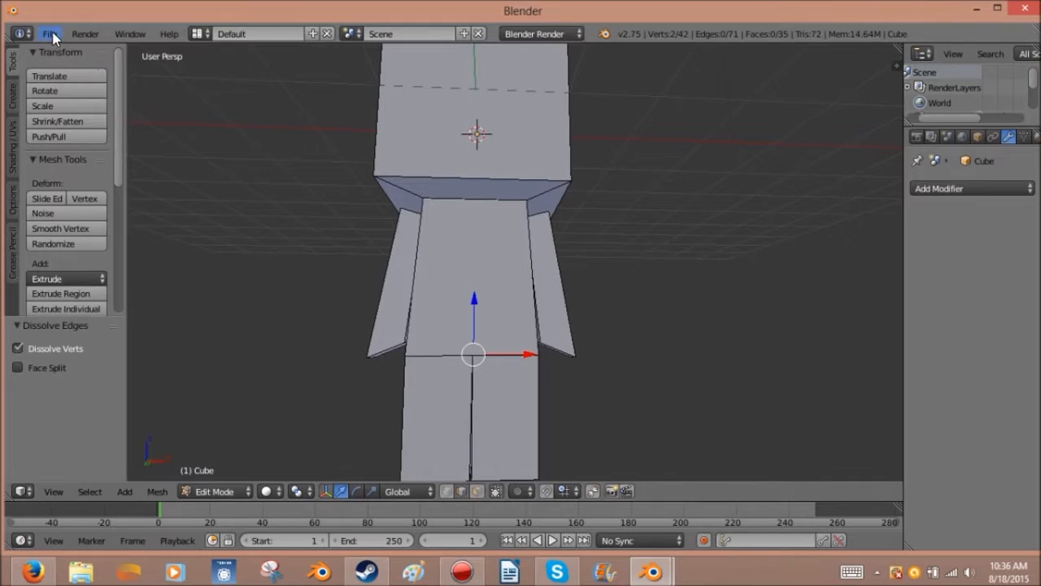
# Step: Save the model as MCchibifor tuttorial.blend in the charicters folder
pyautogui.click(51, 33)
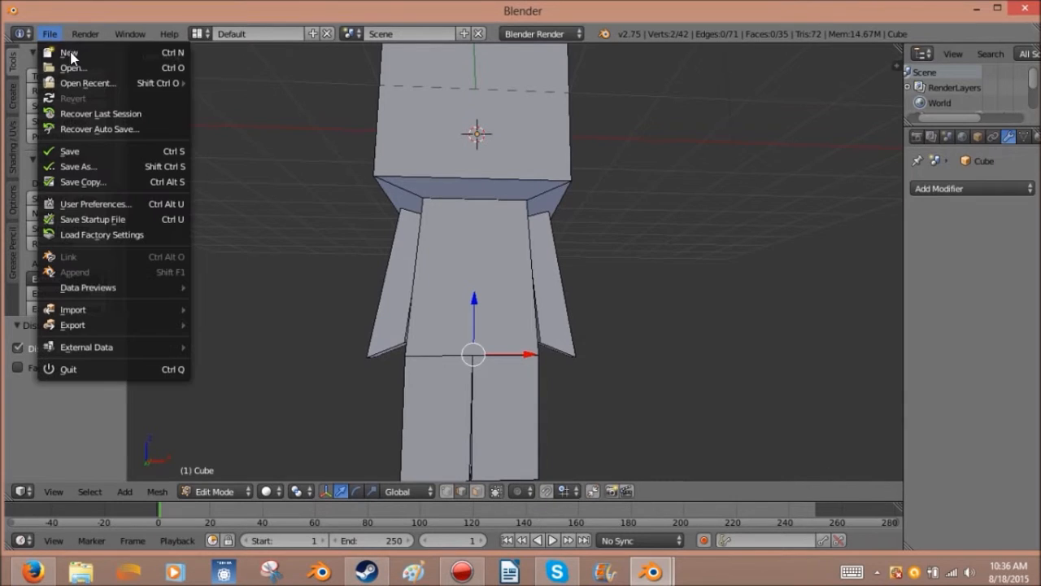
pyautogui.click(84, 166)
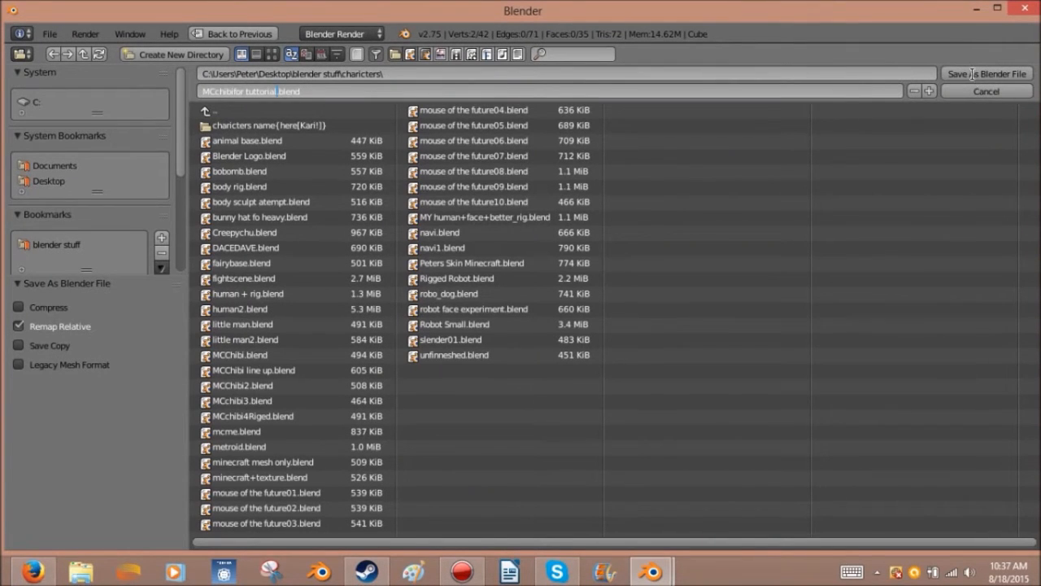
pyautogui.click(973, 74)
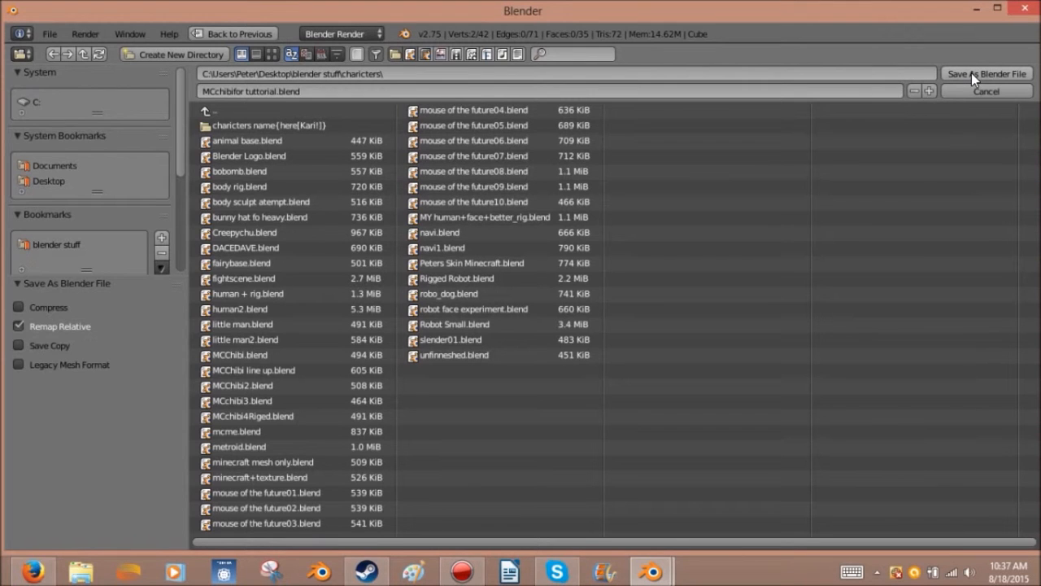
pyautogui.click(971, 74)
# Step: Return to Object Mode and set the character's origin to its geometry
pyautogui.press('Tab')
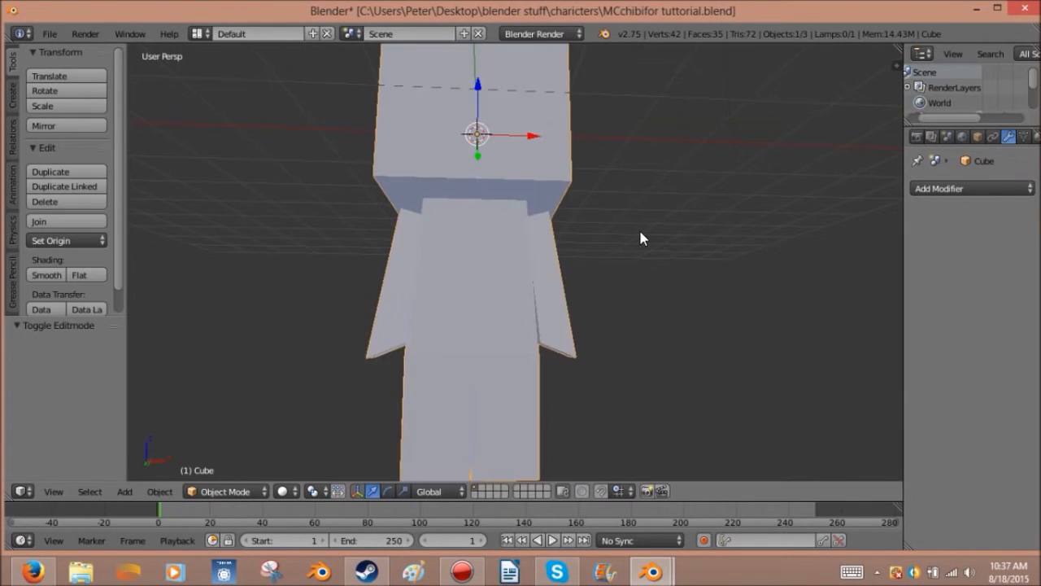
pyautogui.scroll(-7, 523, 301)
pyautogui.moveTo(351, 300); pyautogui.dragTo(448, 298, button='middle')
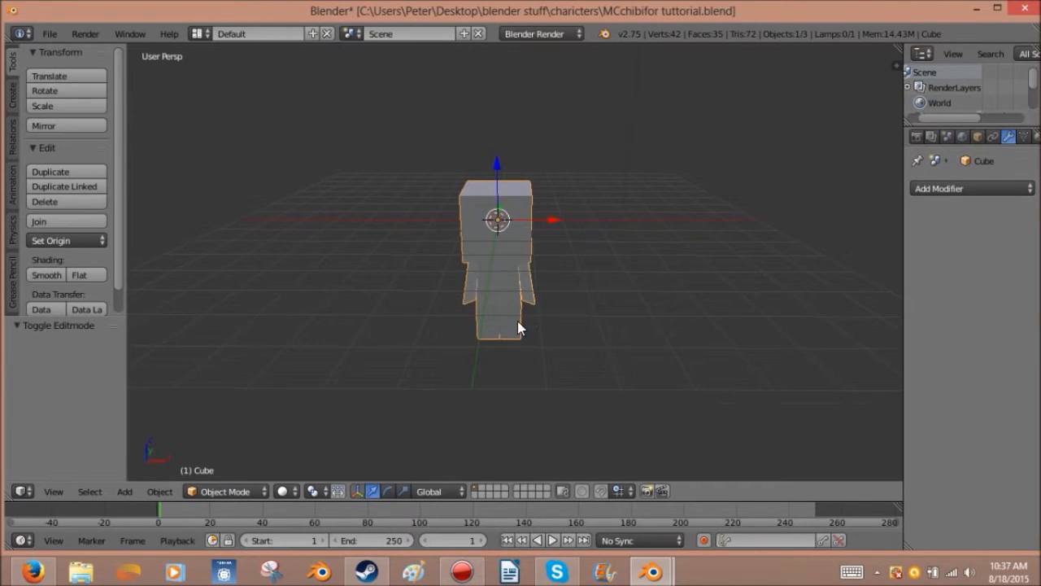
pyautogui.click(57, 242)
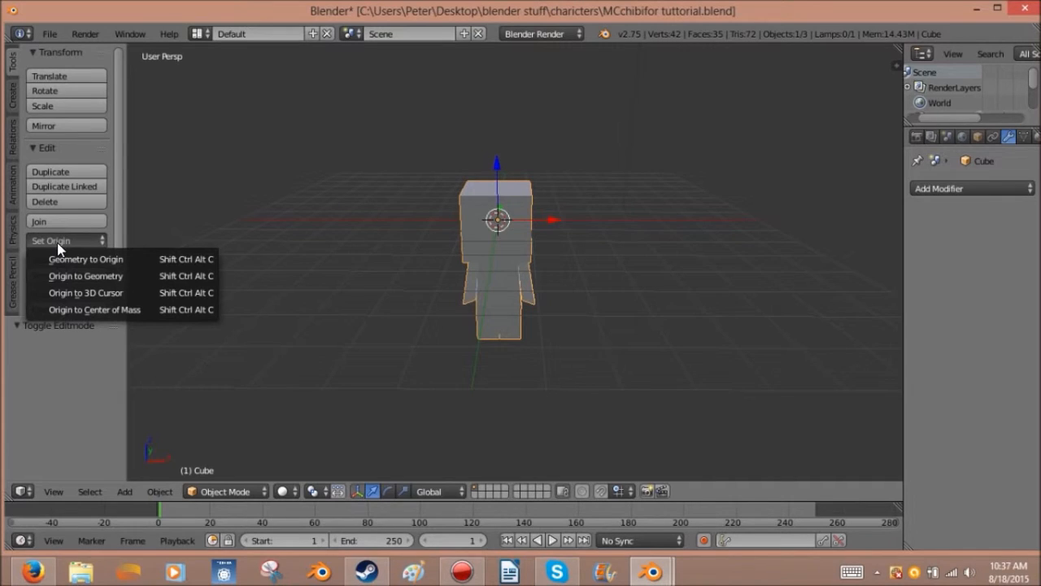
pyautogui.click(89, 276)
# Step: Raise the character about 4.25 units along Z, lower it about 0.2 to stand it on the grid, and save over the file
pyautogui.moveTo(389, 370); pyautogui.dragTo(526, 229, button='middle')
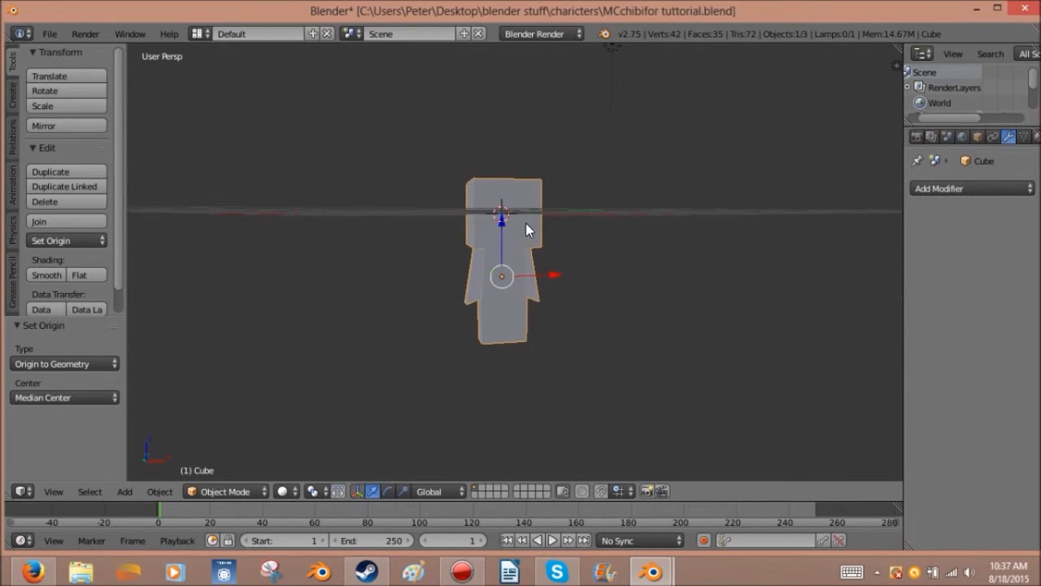
pyautogui.moveTo(499, 220); pyautogui.dragTo(493, 84)
pyautogui.moveTo(498, 106); pyautogui.dragTo(465, 146, button='middle')
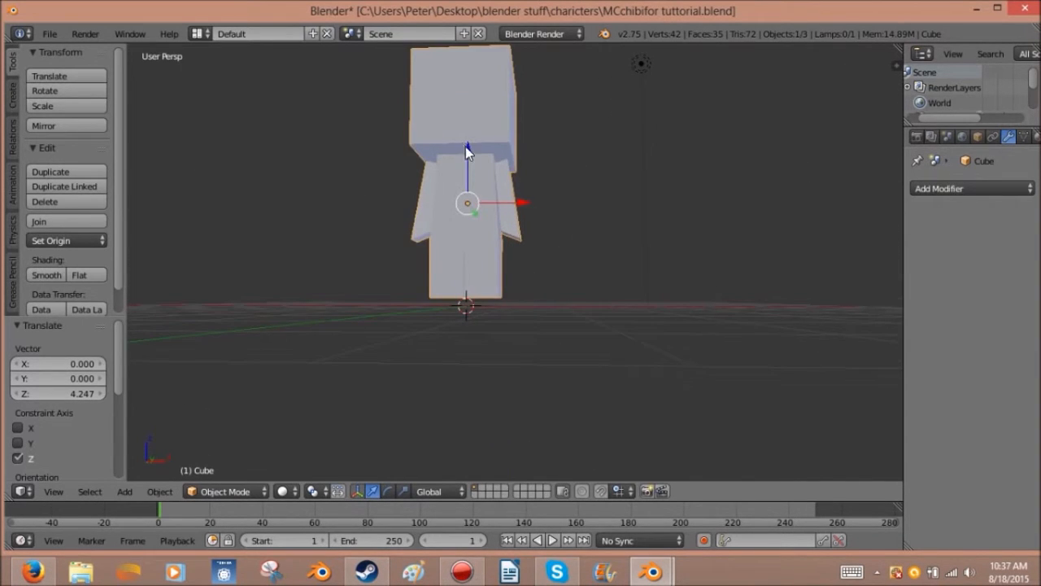
pyautogui.moveTo(468, 152)
pyautogui.mouseDown()
pyautogui.moveTo(467, 161)
pyautogui.moveTo(468, 152)
pyautogui.mouseUp()
pyautogui.moveTo(536, 307); pyautogui.dragTo(501, 337, button='middle')
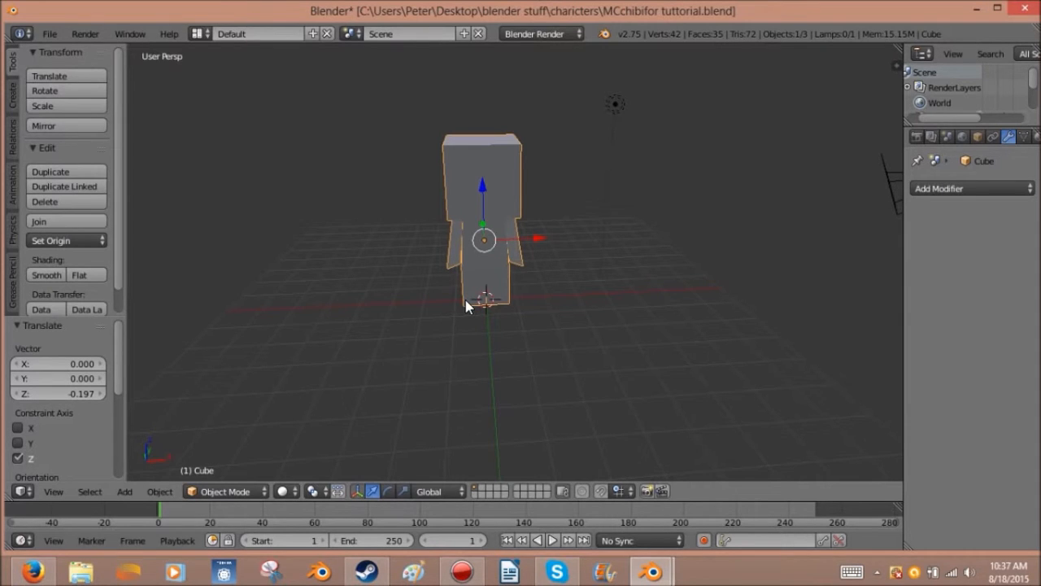
pyautogui.hotkey('ctrl', 's')
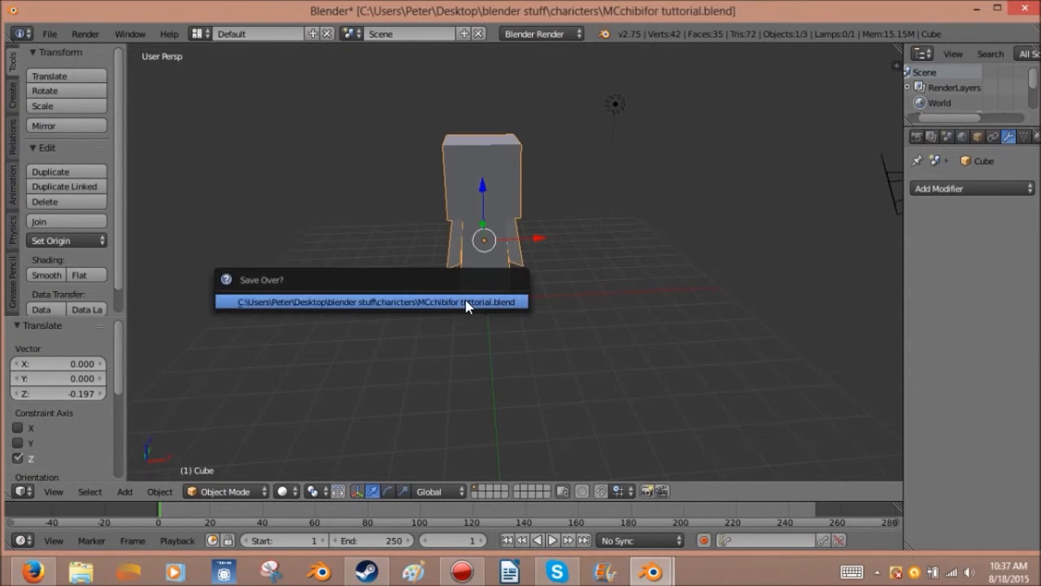
pyautogui.click(466, 302)
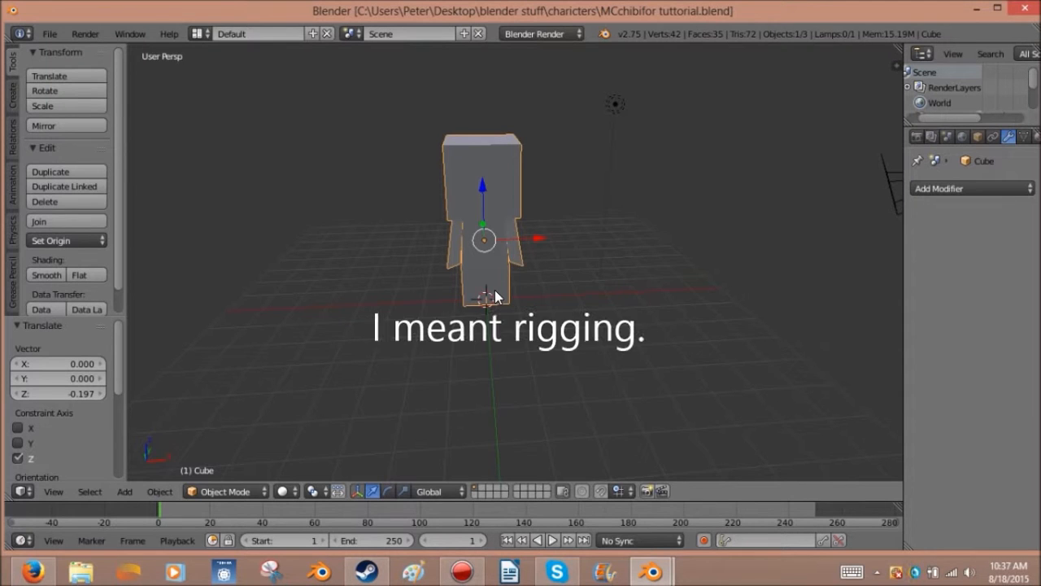
# Step: Switch to the other Blender window and open MCchibi4Riged.blend there
pyautogui.moveTo(651, 572)
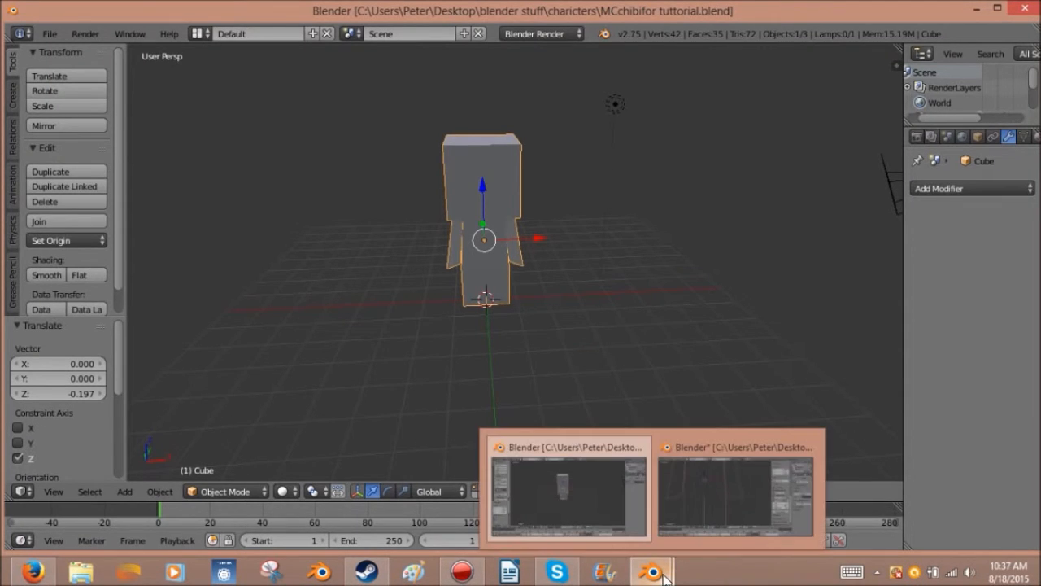
pyautogui.click(697, 484)
pyautogui.click(50, 33)
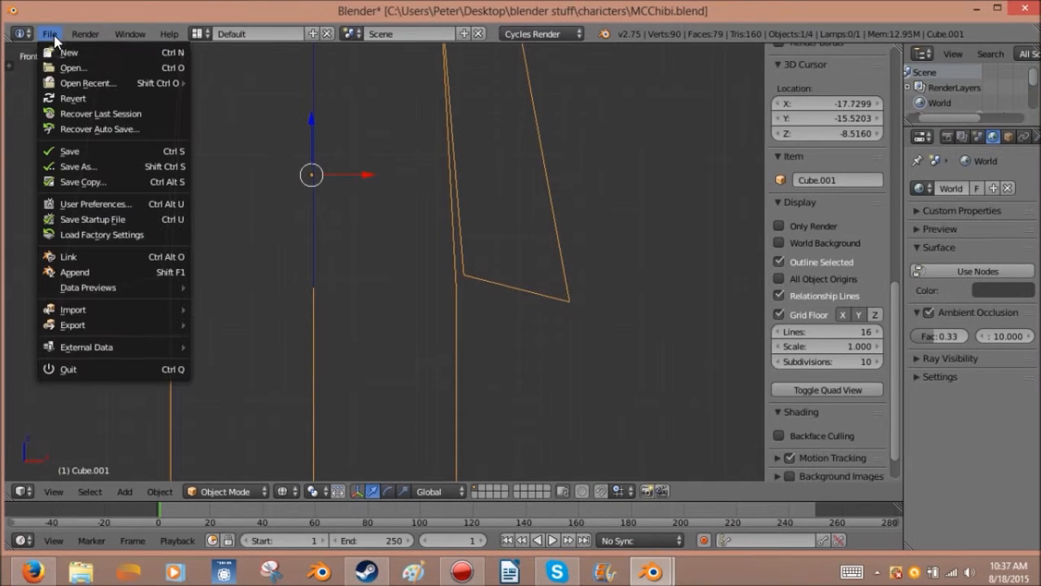
pyautogui.click(59, 68)
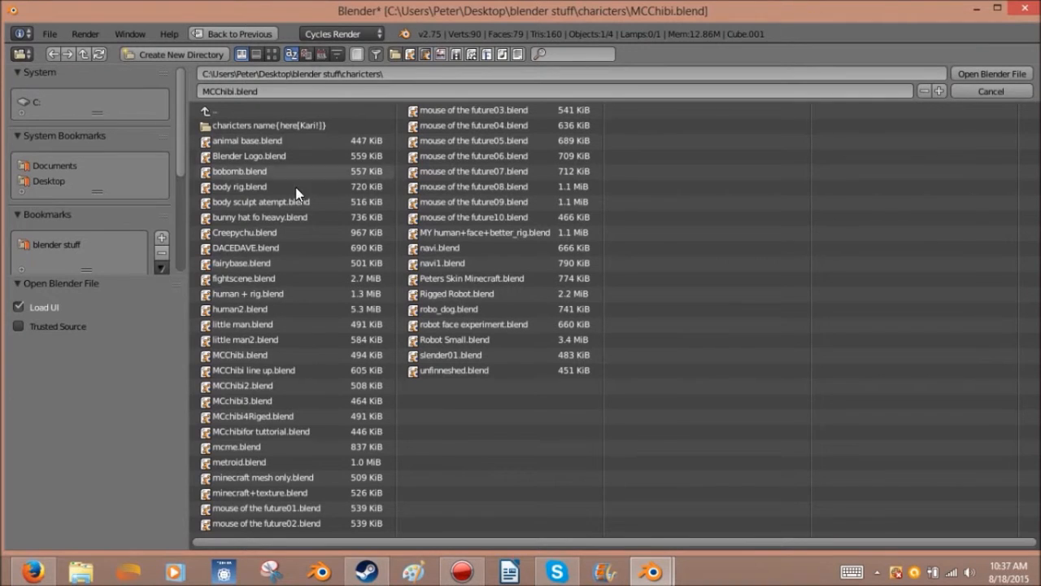
pyautogui.doubleClick(280, 416)
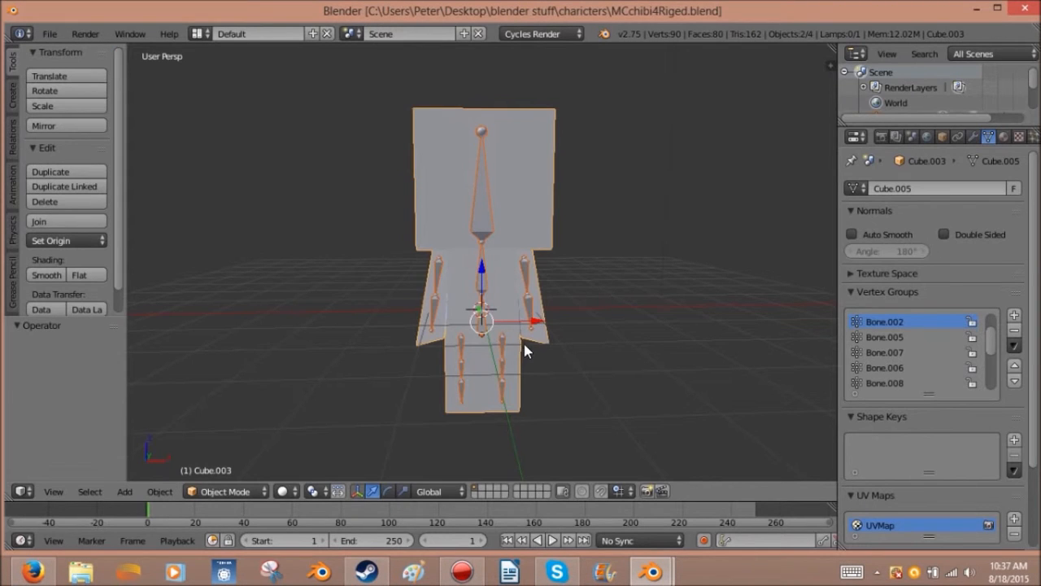
# Step: Put the armature into Pose Mode and test-rotate the upper and lower arm bones on the +X side, cancelling each rotation
pyautogui.rightClick(526, 286)
pyautogui.hotkey('ctrl', 'Tab')
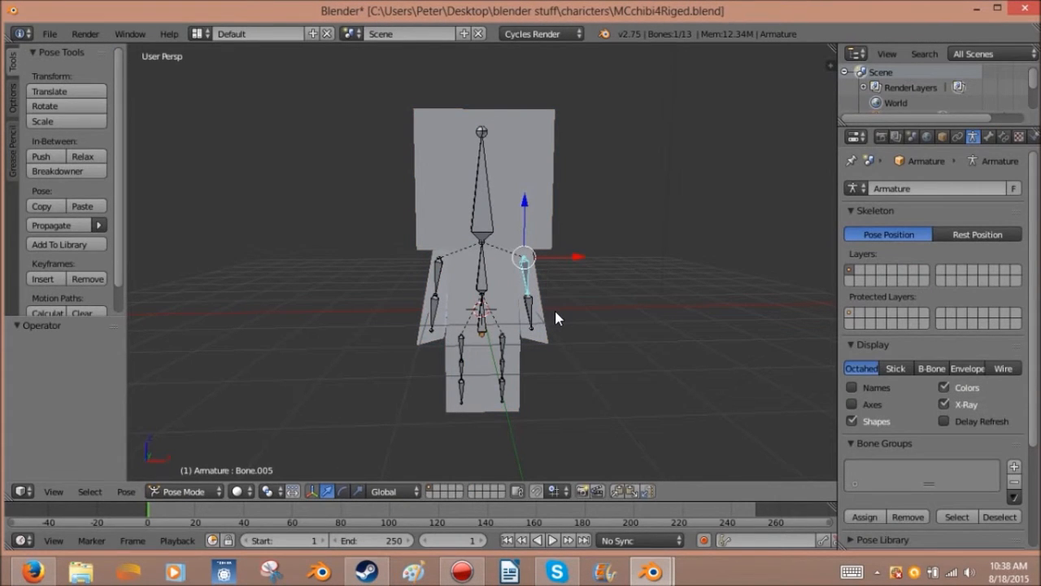
pyautogui.press('r')
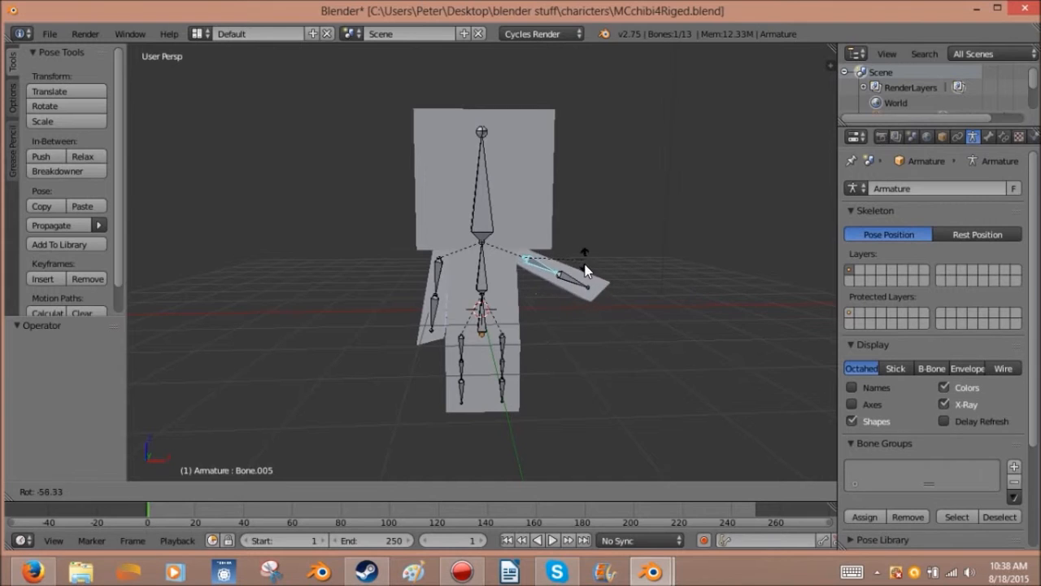
pyautogui.rightClick(537, 311)
pyautogui.rightClick(532, 310)
pyautogui.press('r')
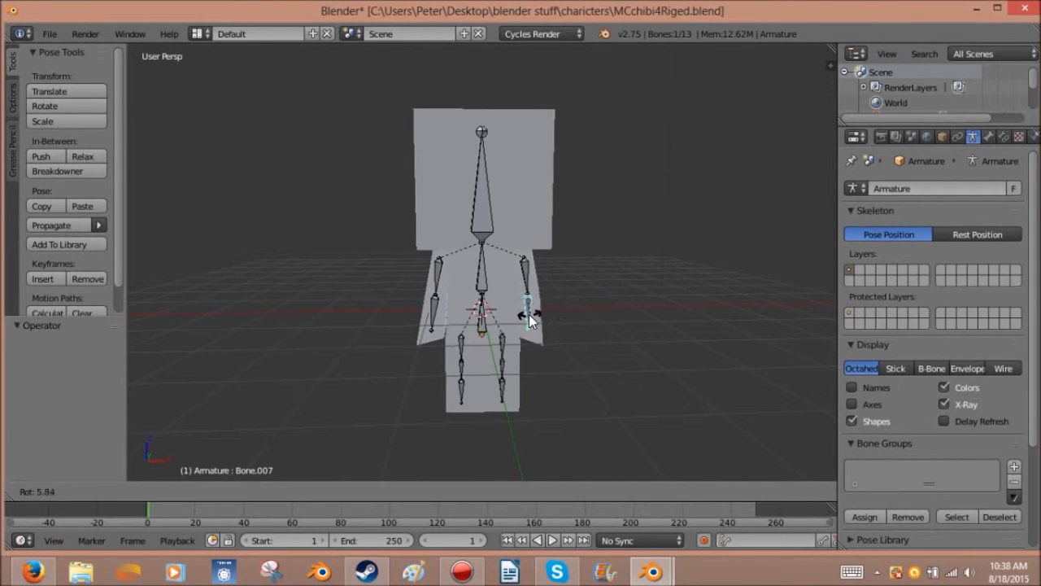
pyautogui.rightClick(527, 316)
# Step: Try rotating the lower arm bone from the side and the head bone with trackball rotation, cancelling both
pyautogui.scroll(2, 569, 305)
pyautogui.moveTo(617, 289); pyautogui.dragTo(438, 263, button='middle')
pyautogui.press('r')
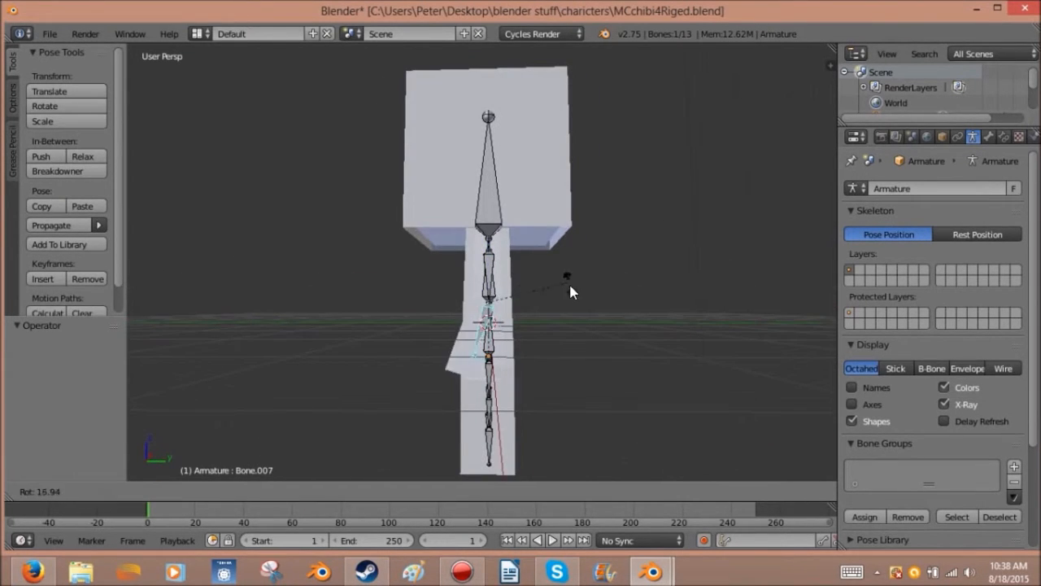
pyautogui.rightClick(507, 353)
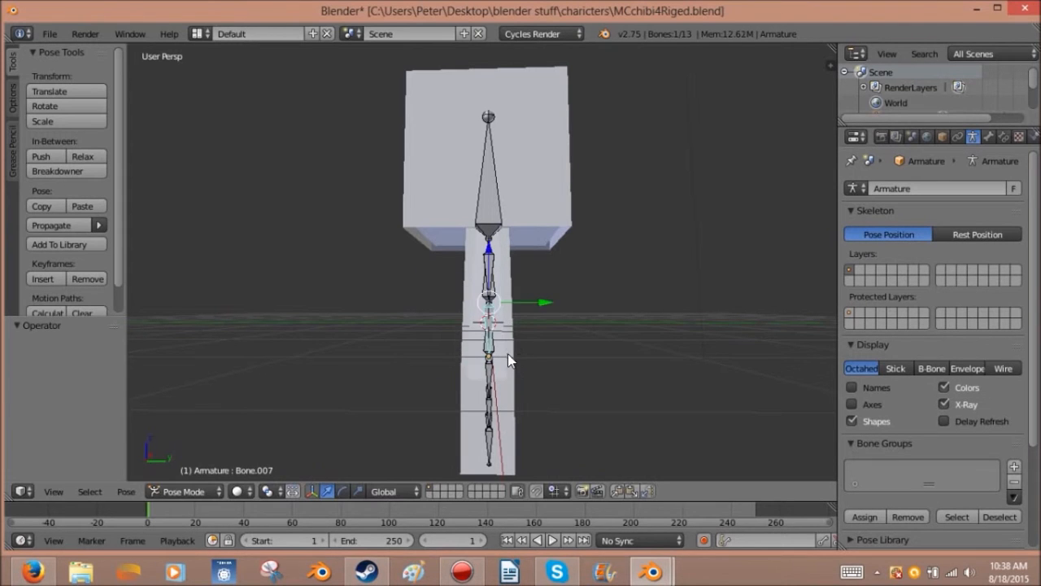
pyautogui.moveTo(507, 353); pyautogui.dragTo(521, 382, button='middle')
pyautogui.rightClick(492, 195)
pyautogui.press('r')
pyautogui.press('r')
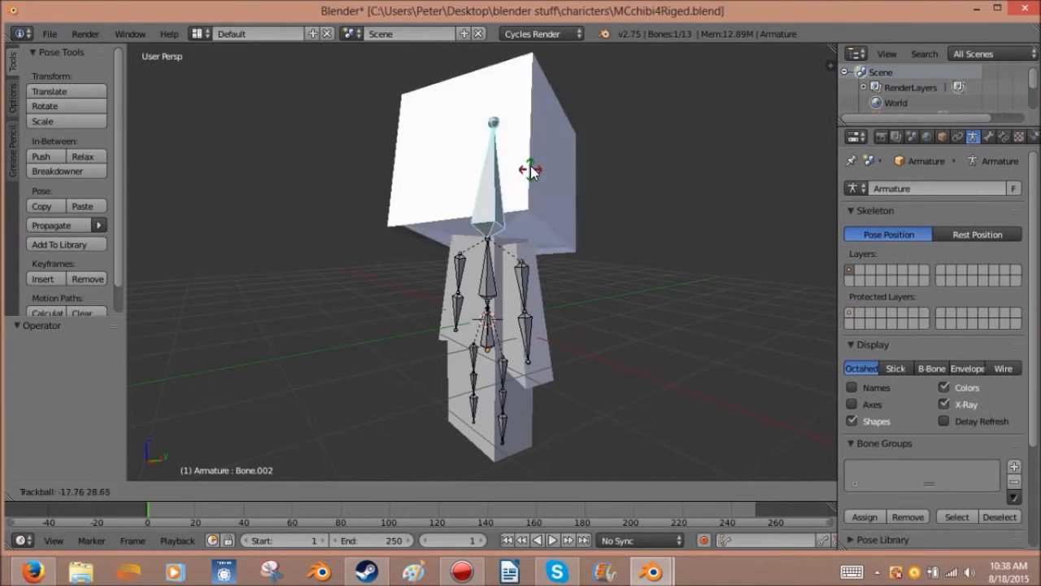
pyautogui.rightClick(439, 213)
# Step: Preview the rigged character in rendered shading, then return to solid shading
pyautogui.moveTo(439, 213); pyautogui.dragTo(535, 138, button='middle')
pyautogui.scroll(4, 532, 139)
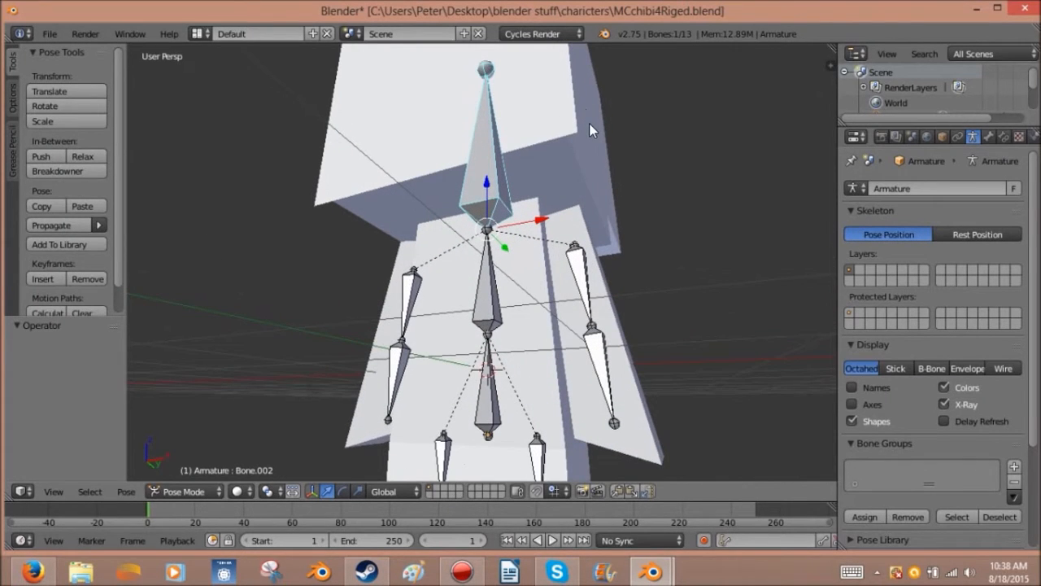
pyautogui.hotkey('shift', 'z')
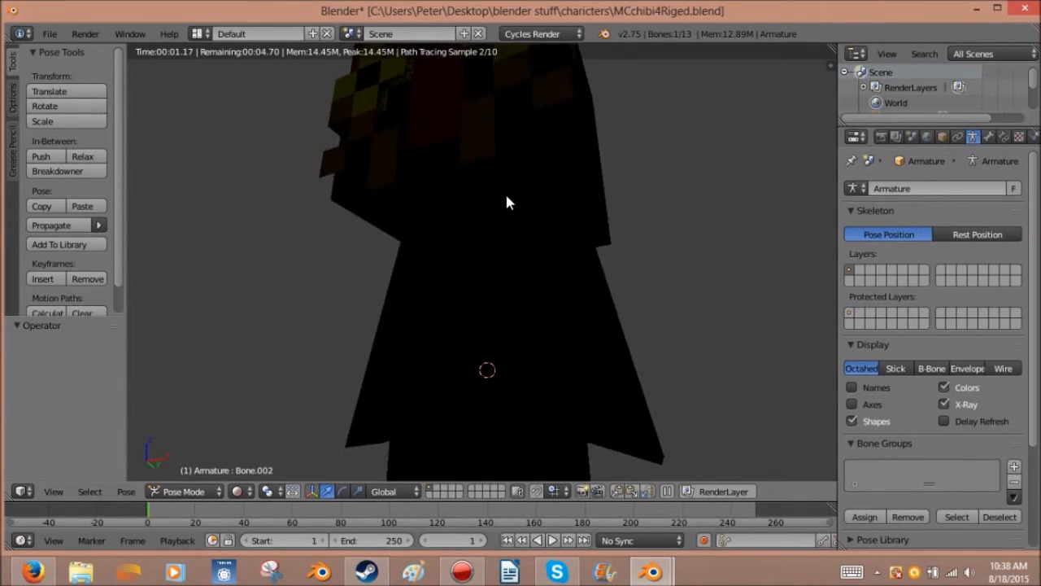
pyautogui.scroll(-5, 488, 220)
pyautogui.hotkey('shift', 'z')
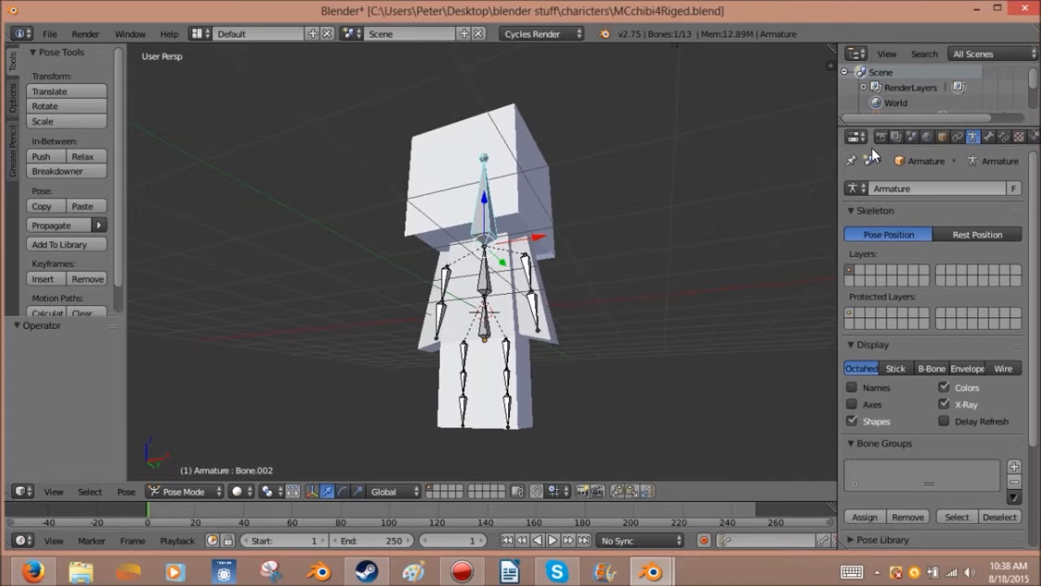
# Step: Enable nodes for the world surface and turn on Ambient Occlusion with factor 0.27 and distance 4.3
pyautogui.click(923, 136)
pyautogui.click(929, 271)
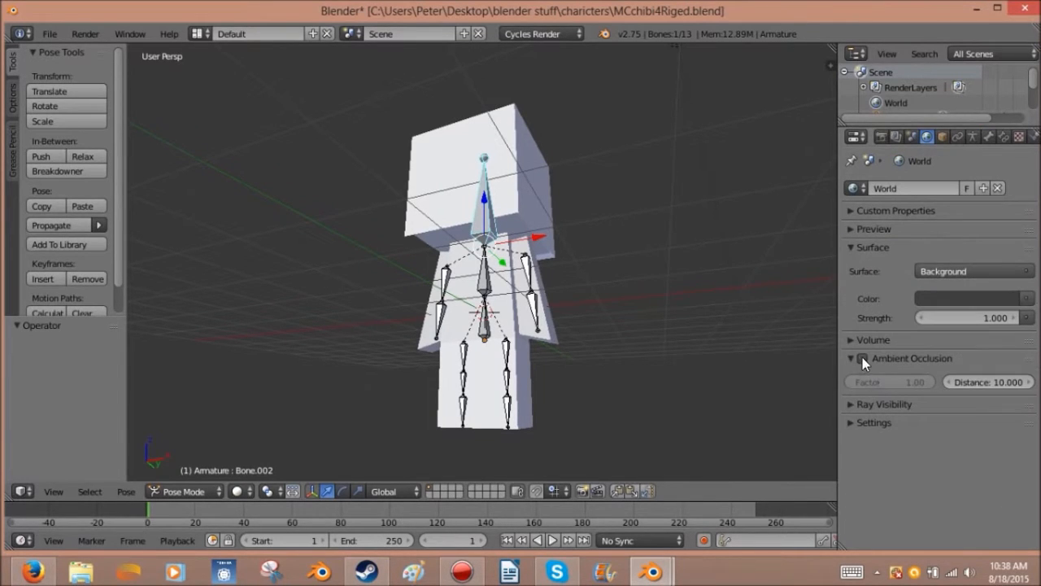
pyautogui.click(862, 357)
pyautogui.moveTo(914, 383); pyautogui.dragTo(849, 383)
pyautogui.moveTo(976, 384); pyautogui.dragTo(935, 384)
# Step: Examine the textured character in rendered shading from the front and side, and switch back to solid shading
pyautogui.hotkey('shift', 'z')
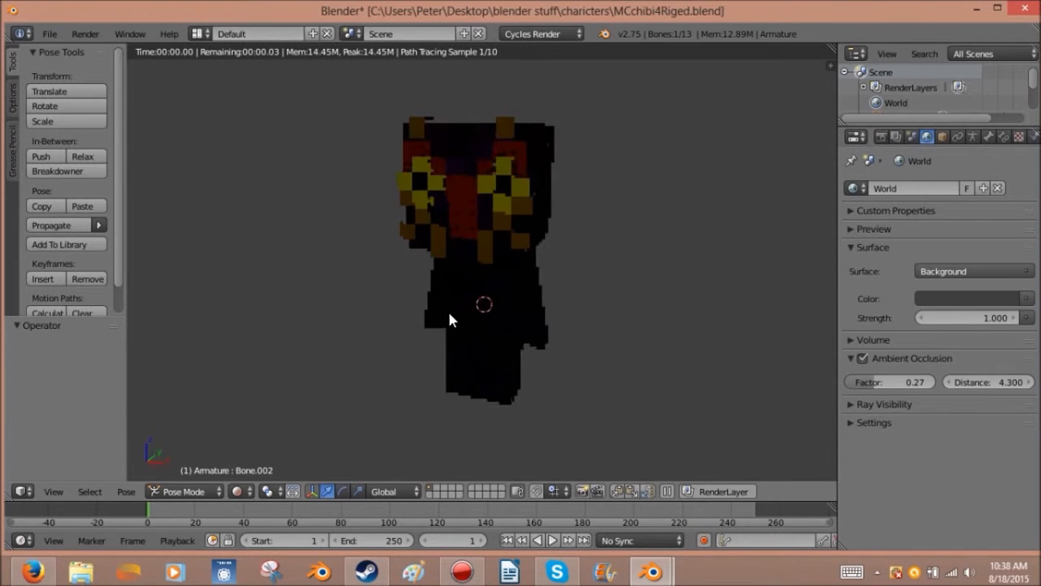
pyautogui.hotkey('shift', 'z')
pyautogui.moveTo(483, 122)
pyautogui.mouseDown(button='middle')
pyautogui.moveTo(508, 179)
pyautogui.moveTo(523, 170)
pyautogui.moveTo(391, 220)
pyautogui.mouseUp(button='middle')
pyautogui.hotkey('shift', 'z')
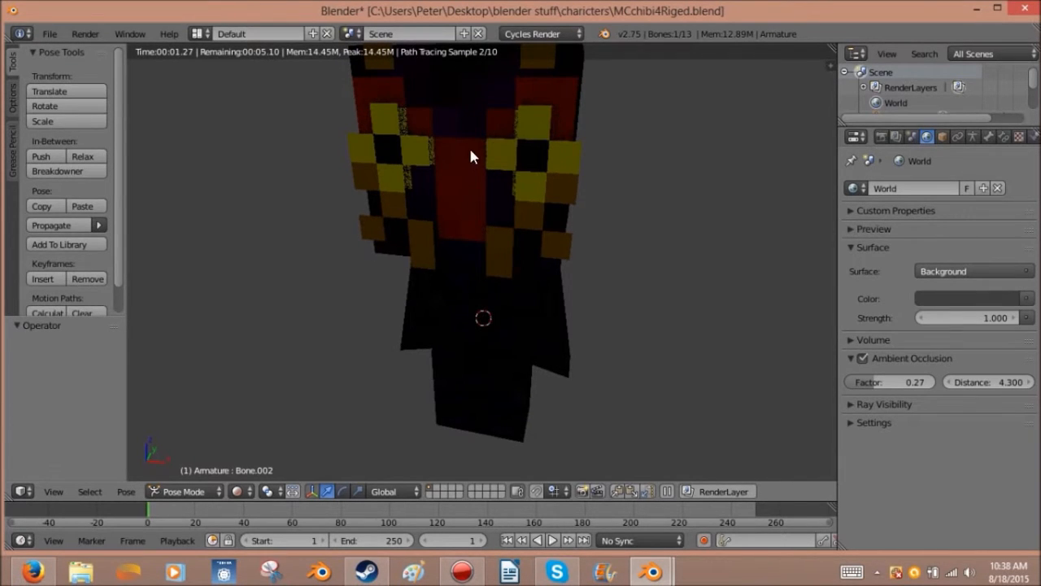
pyautogui.scroll(-3, 476, 202)
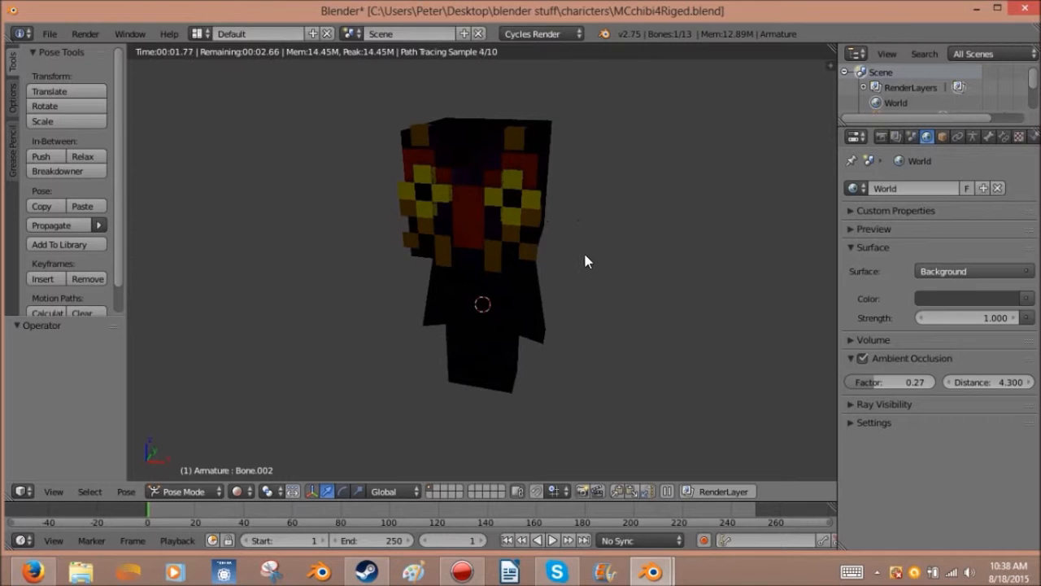
pyautogui.moveTo(588, 261); pyautogui.dragTo(511, 213, button='middle')
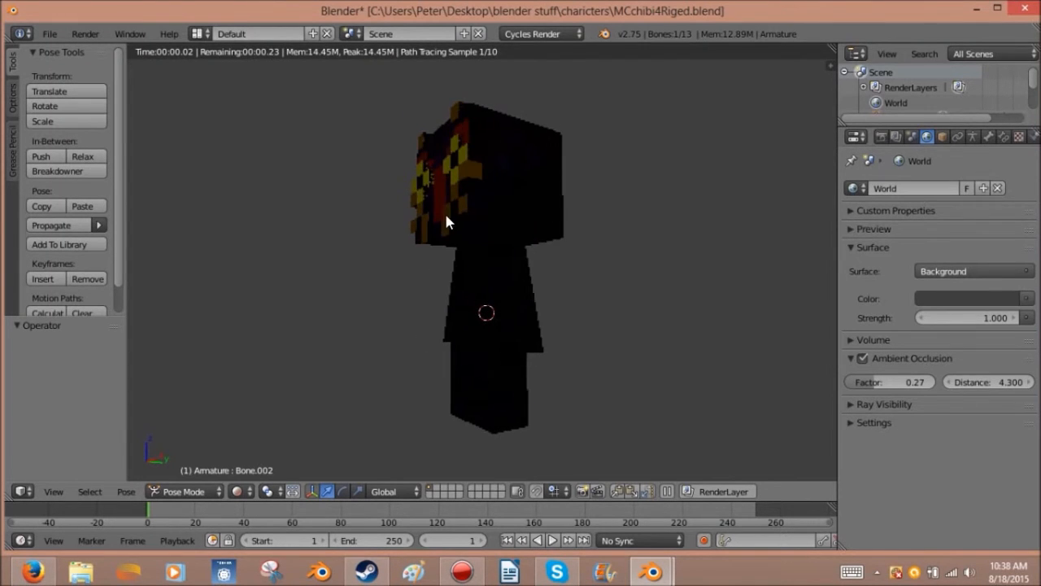
pyautogui.hotkey('shift', 'z')
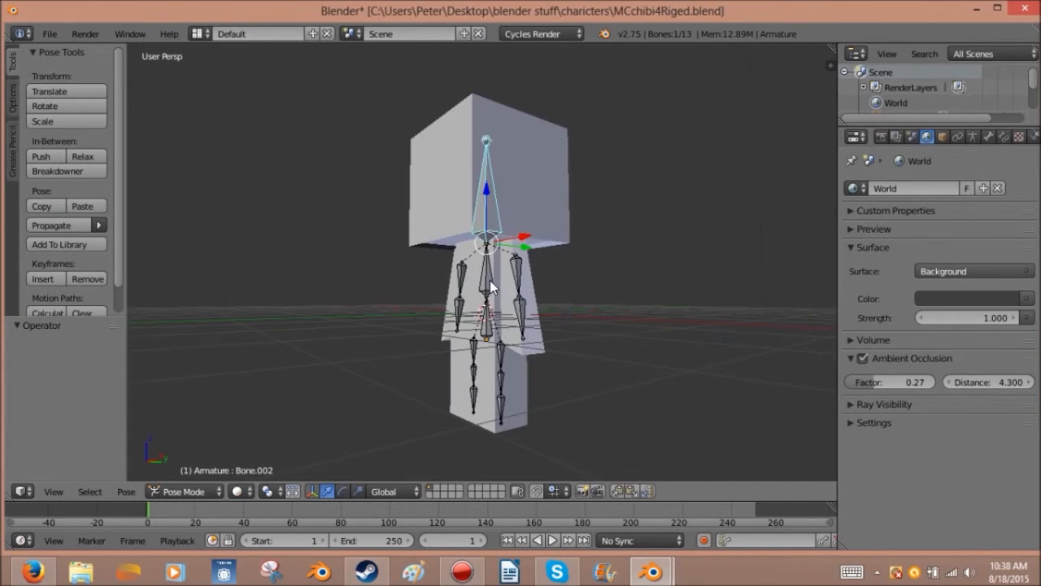
# Step: Rotate the upper torso bone by about 35.6° so the upper body leans sideways
pyautogui.rightClick(490, 279)
pyautogui.press('r')
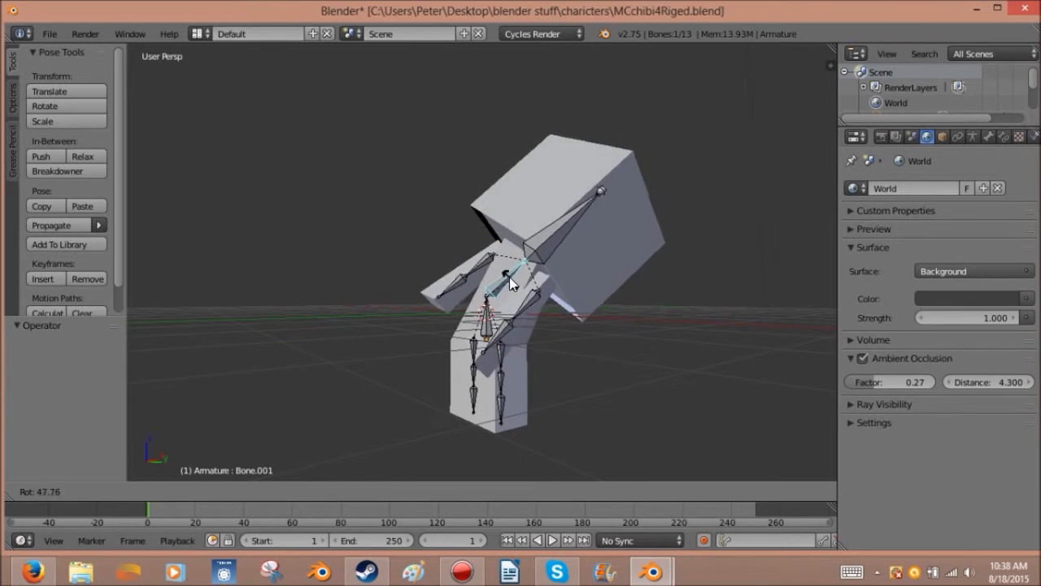
pyautogui.press('Escape')
pyautogui.scroll(8, 518, 329)
pyautogui.press('r')
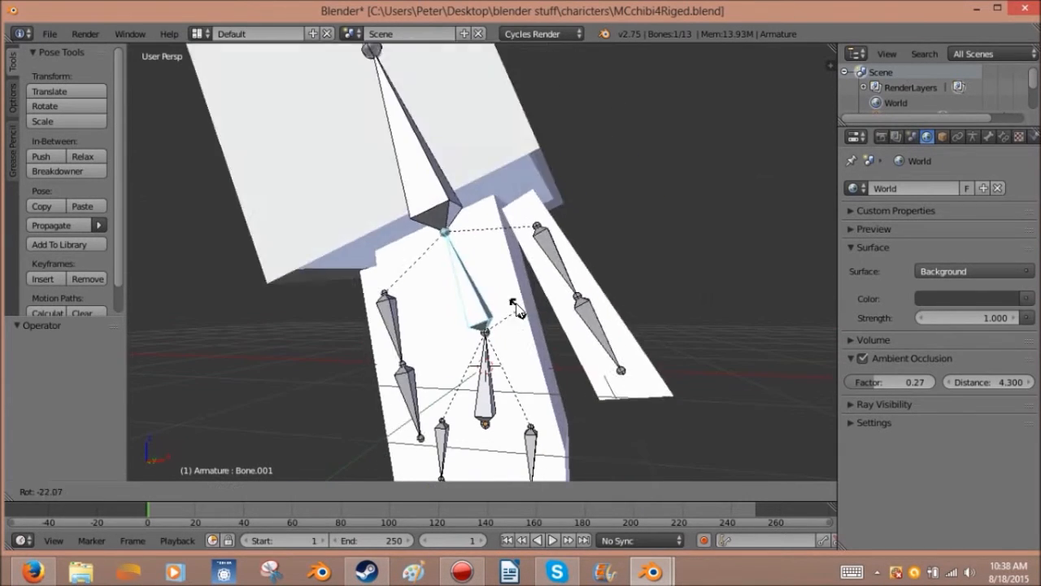
pyautogui.click(524, 355)
pyautogui.rightClick(484, 371)
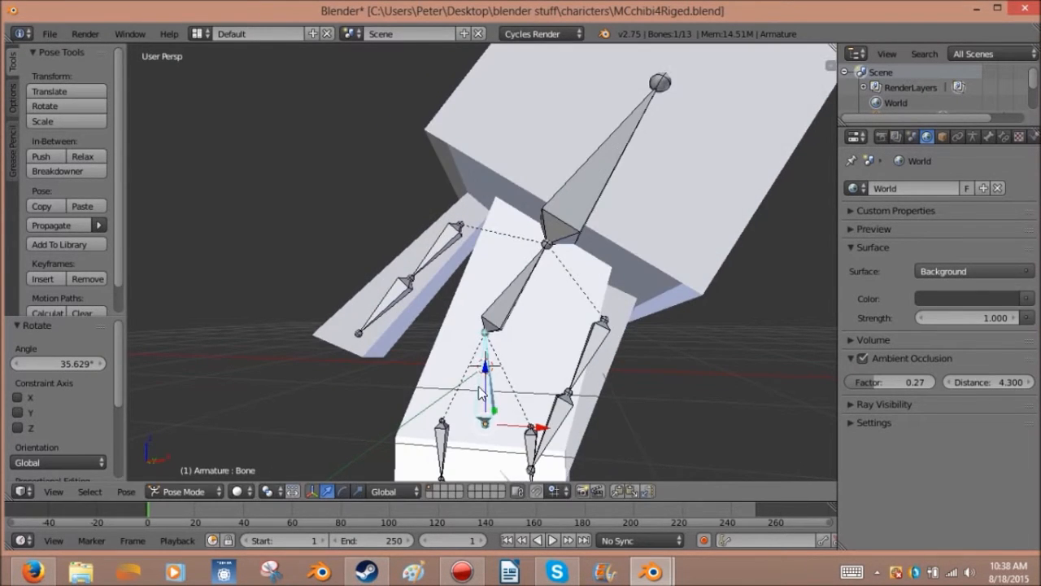
pyautogui.press('r')
pyautogui.press('Escape')
pyautogui.press('r')
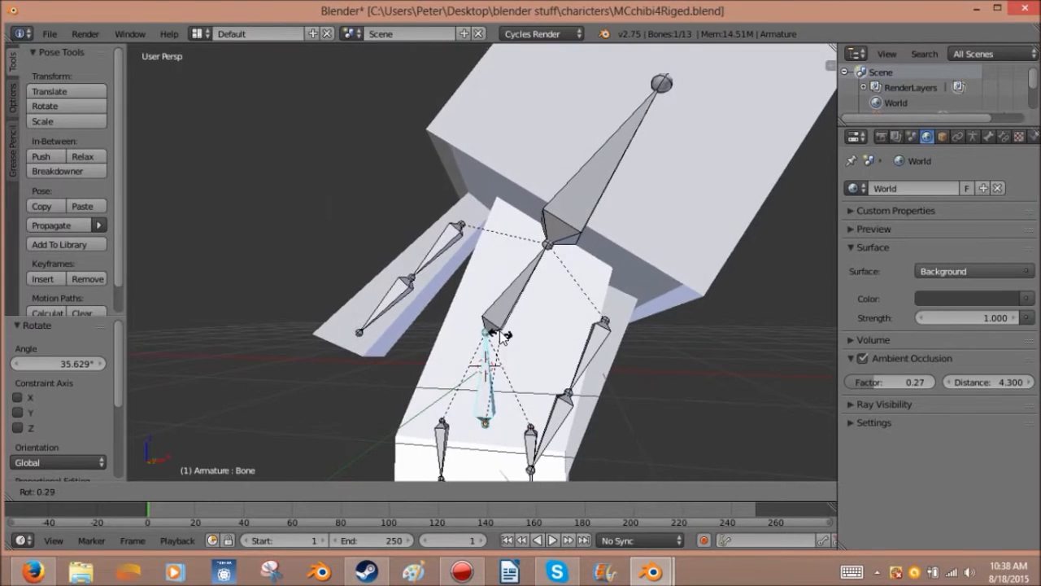
pyautogui.press('Escape')
# Step: Swing the upper leg bone on the raised-arm side outward by about 37.2° and rotate the opposite forearm bone by about -80.1°
pyautogui.scroll(-5, 475, 348)
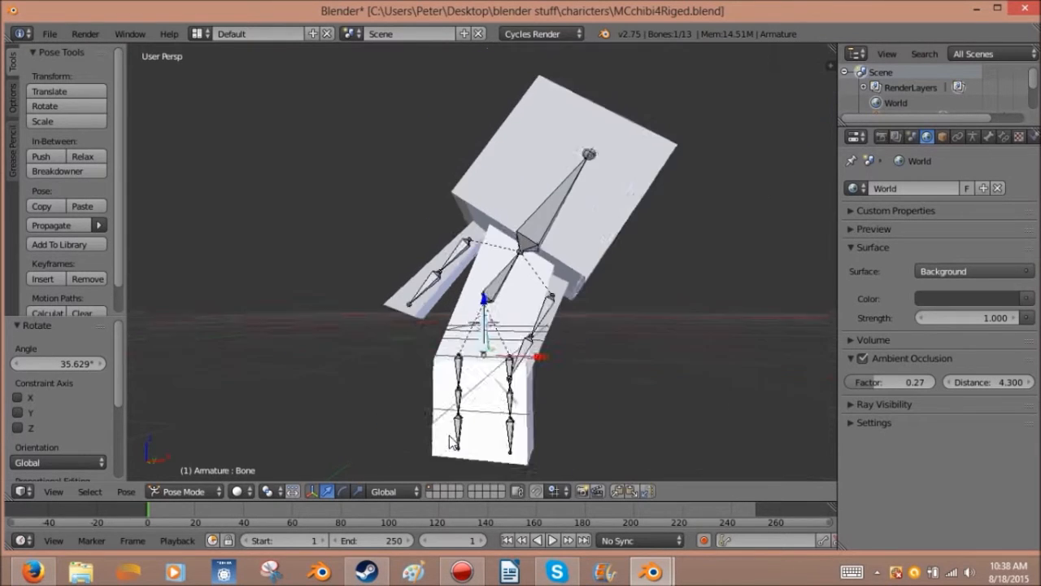
pyautogui.rightClick(469, 346)
pyautogui.press('r')
pyautogui.click(494, 347)
pyautogui.press('r')
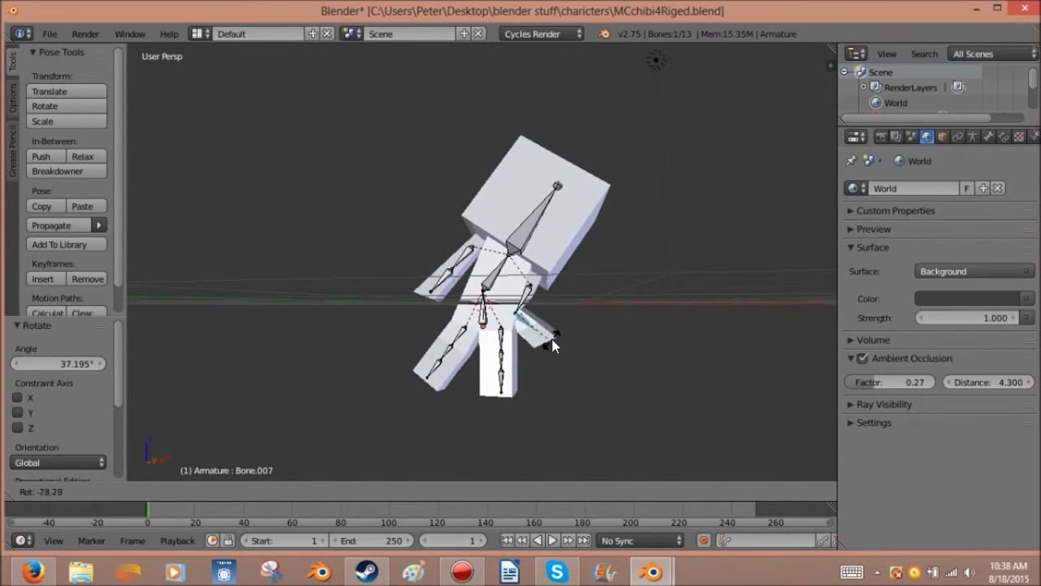
pyautogui.click(513, 348)
# Step: Tilt the other leg's upper bone with trackball rotation by about -41.8° and 5.7°
pyautogui.rightClick(501, 337)
pyautogui.press('r')
pyautogui.press('r')
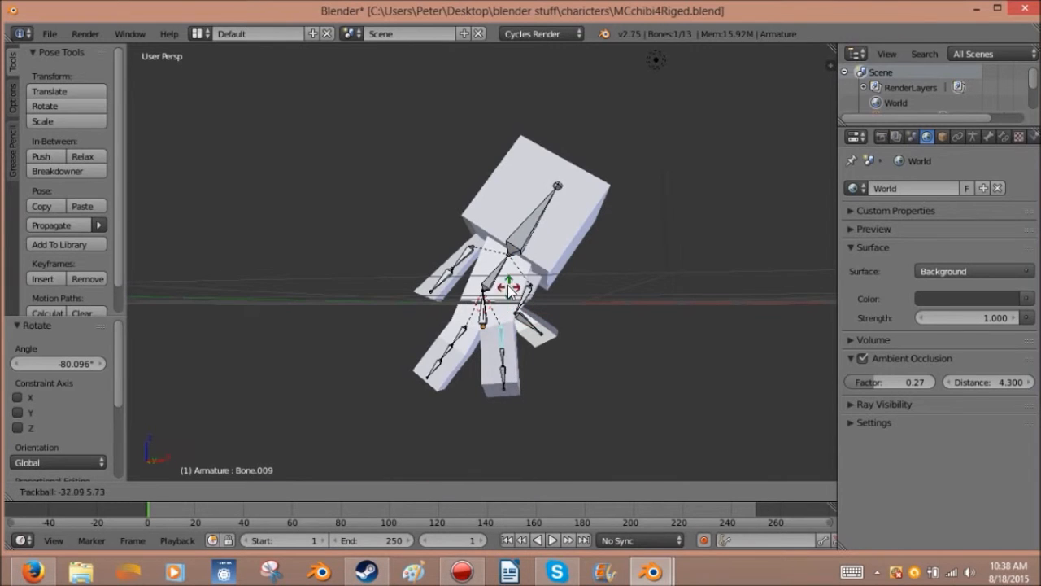
pyautogui.click(510, 282)
# Step: Raise the unposed upper arm bone by about 60.9° and bend its forearm with trackball rotation by about 41.3° and 70.5°
pyautogui.rightClick(461, 260)
pyautogui.press('r')
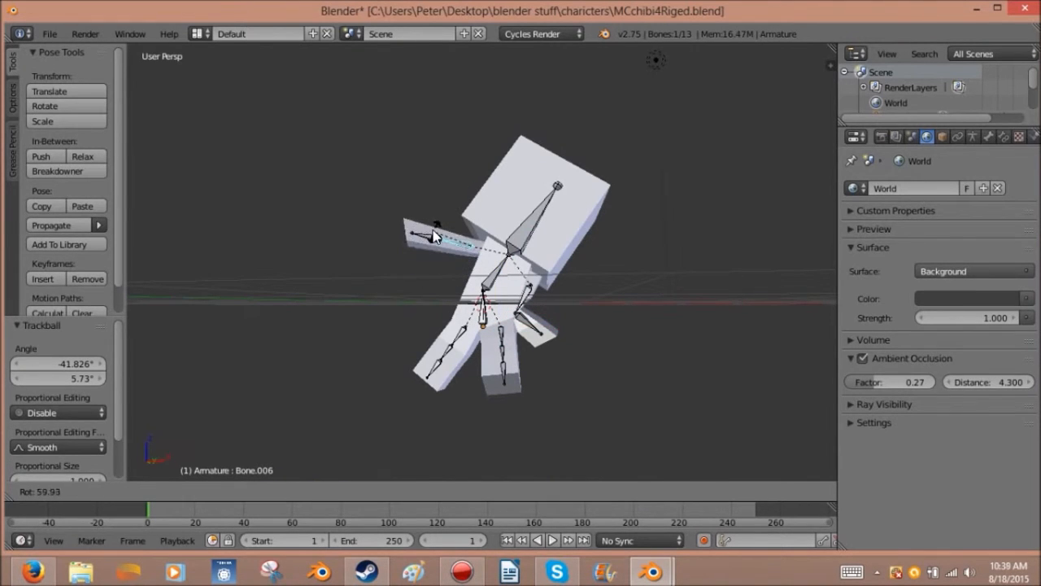
pyautogui.click(431, 244)
pyautogui.press('r')
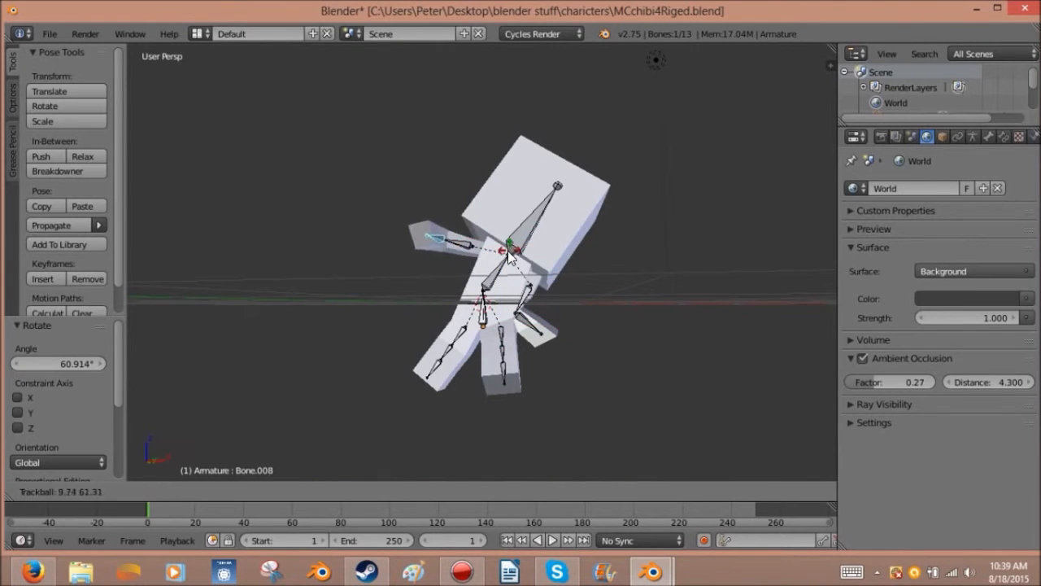
pyautogui.click(520, 289)
# Step: Preview the leaning pose in rendered shading, then return to solid shading
pyautogui.scroll(4, 464, 280)
pyautogui.keyDown('shift'); pyautogui.moveTo(465, 280); pyautogui.dragTo(385, 198, button='middle'); pyautogui.keyUp('shift')
pyautogui.scroll(-3, 384, 200)
pyautogui.moveTo(428, 273); pyautogui.dragTo(451, 283, button='middle')
pyautogui.hotkey('shift', 'z')
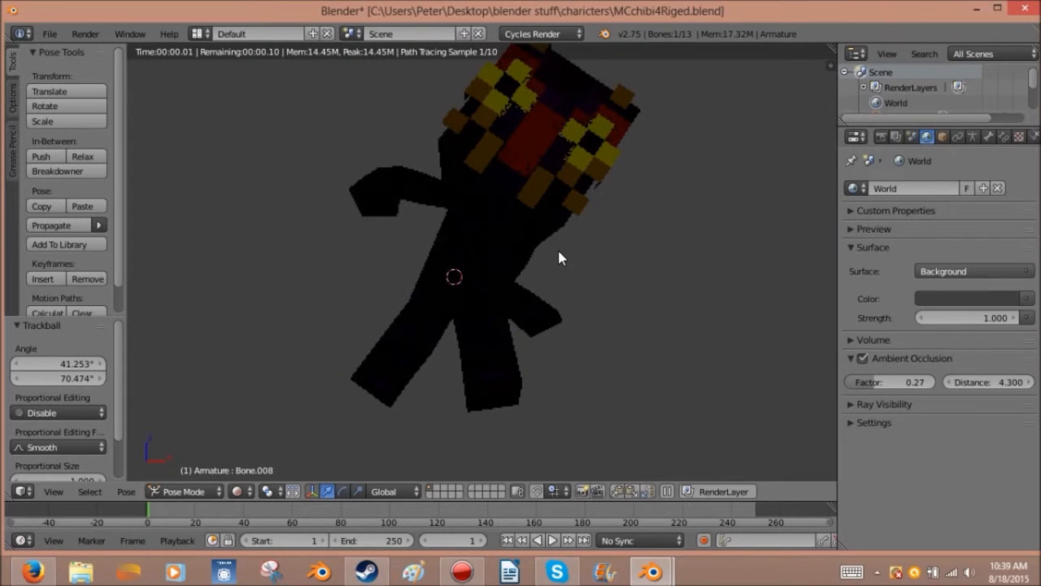
pyautogui.moveTo(624, 222)
pyautogui.mouseDown(button='middle')
pyautogui.moveTo(499, 214)
pyautogui.moveTo(477, 279)
pyautogui.moveTo(477, 266)
pyautogui.moveTo(630, 320)
pyautogui.moveTo(627, 330)
pyautogui.mouseUp(button='middle')
pyautogui.hotkey('shift', 'z')
pyautogui.scroll(-5, 627, 330)
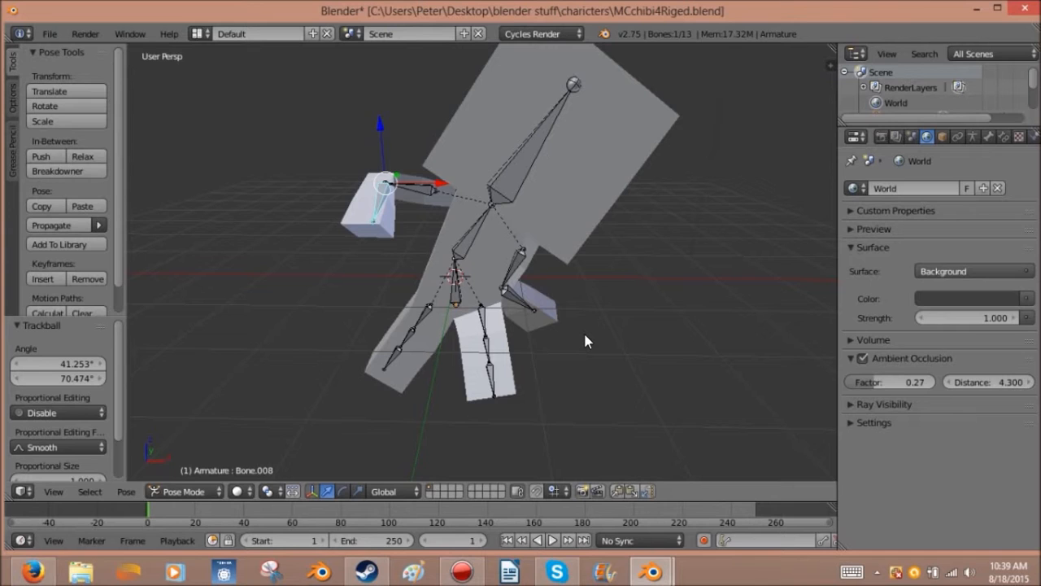
# Step: Rotate the upper torso bone by about -33.8° to bring the upper body upright
pyautogui.rightClick(471, 236)
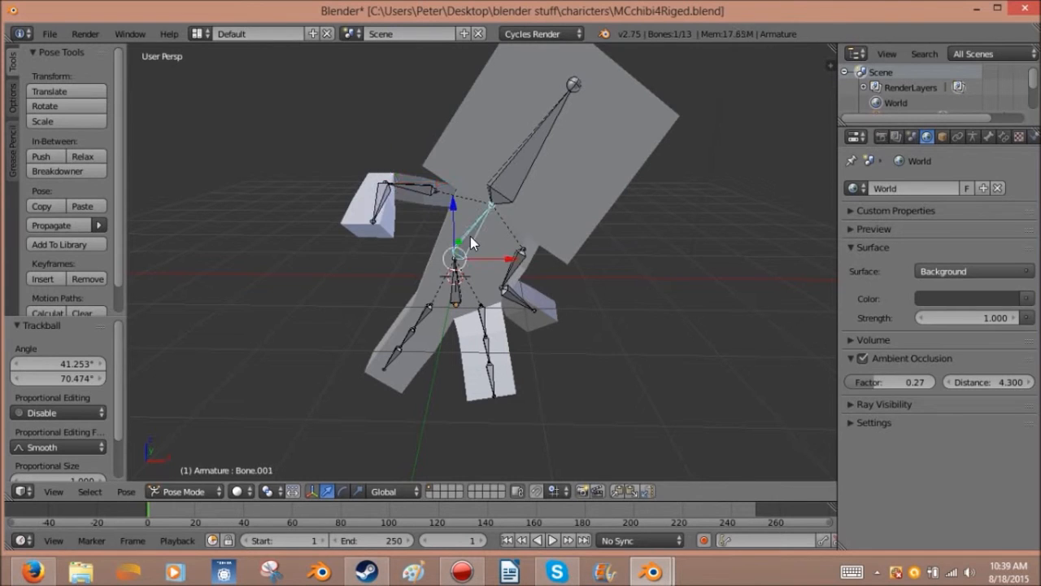
pyautogui.press('r')
pyautogui.click(460, 198)
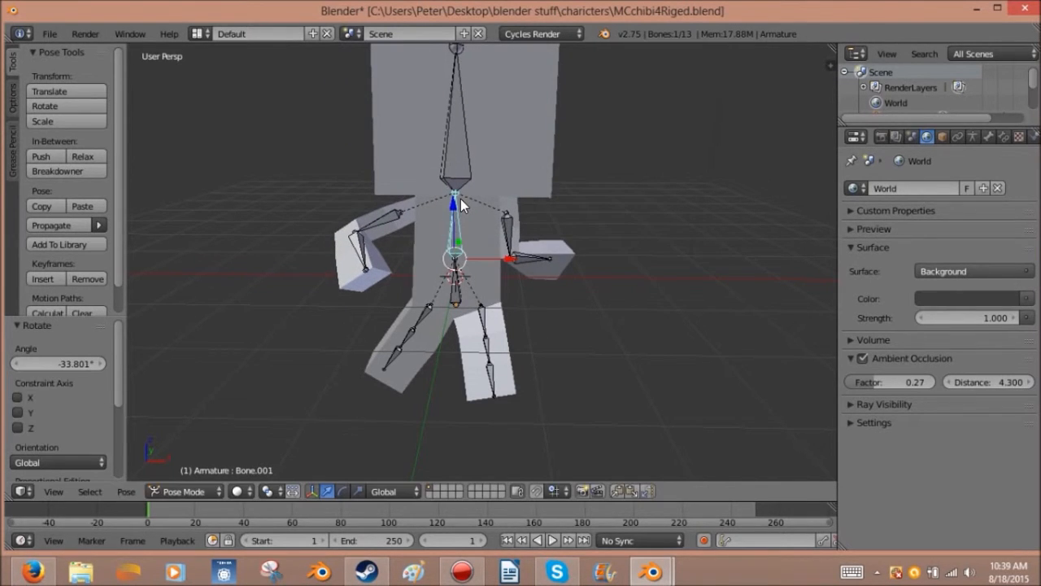
# Step: Bend the trackball-tilted leg by rotating its middle bone about -54.5° and its lowest bone about -48.3°
pyautogui.scroll(-5, 478, 264)
pyautogui.moveTo(391, 197); pyautogui.dragTo(334, 145, button='middle')
pyautogui.scroll(5, 483, 310)
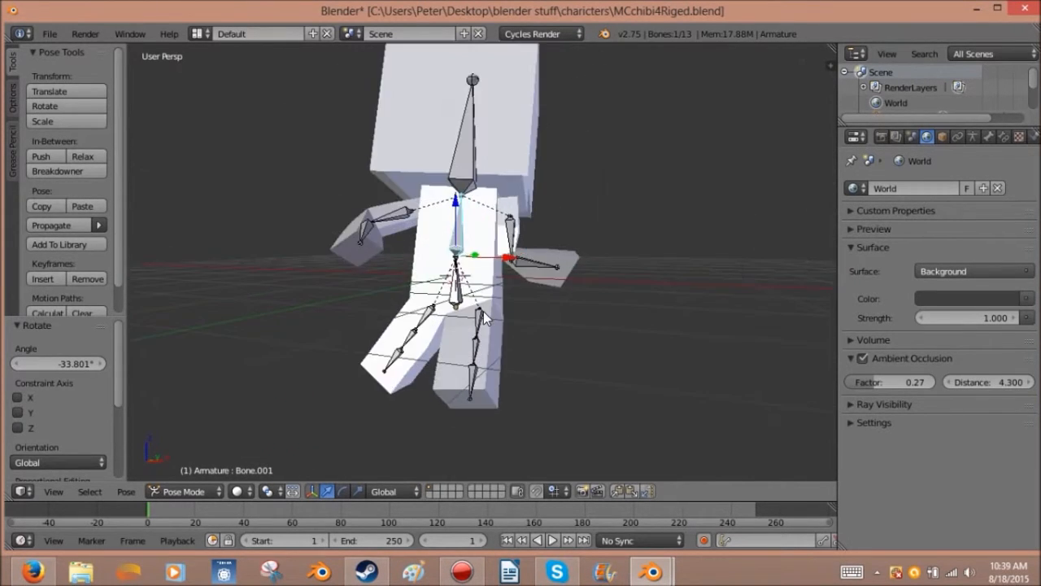
pyautogui.moveTo(484, 311); pyautogui.dragTo(443, 361, button='middle')
pyautogui.rightClick(452, 355)
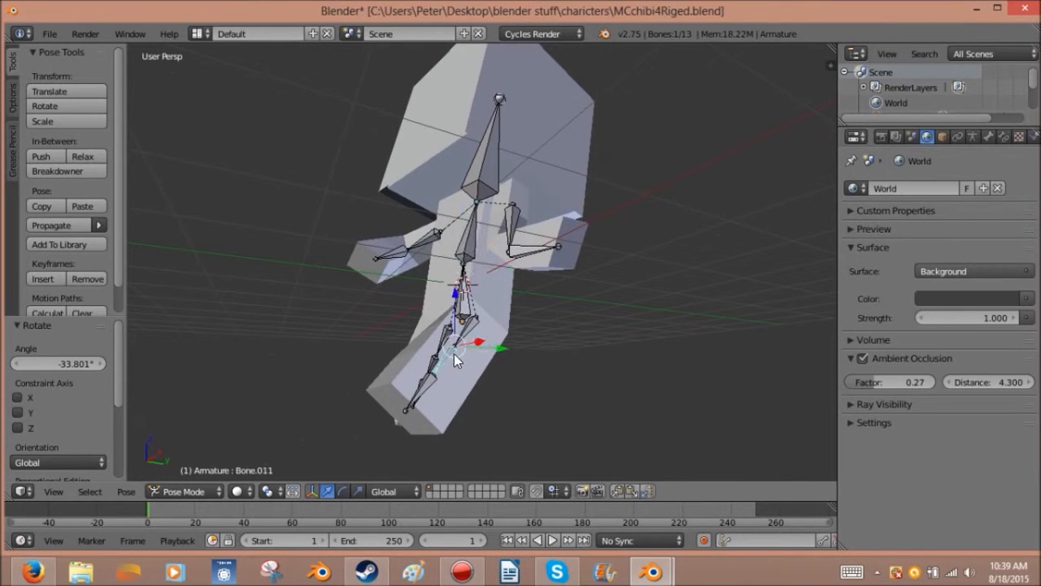
pyautogui.press('r')
pyautogui.click(466, 399)
pyautogui.rightClick(464, 396)
pyautogui.press('r')
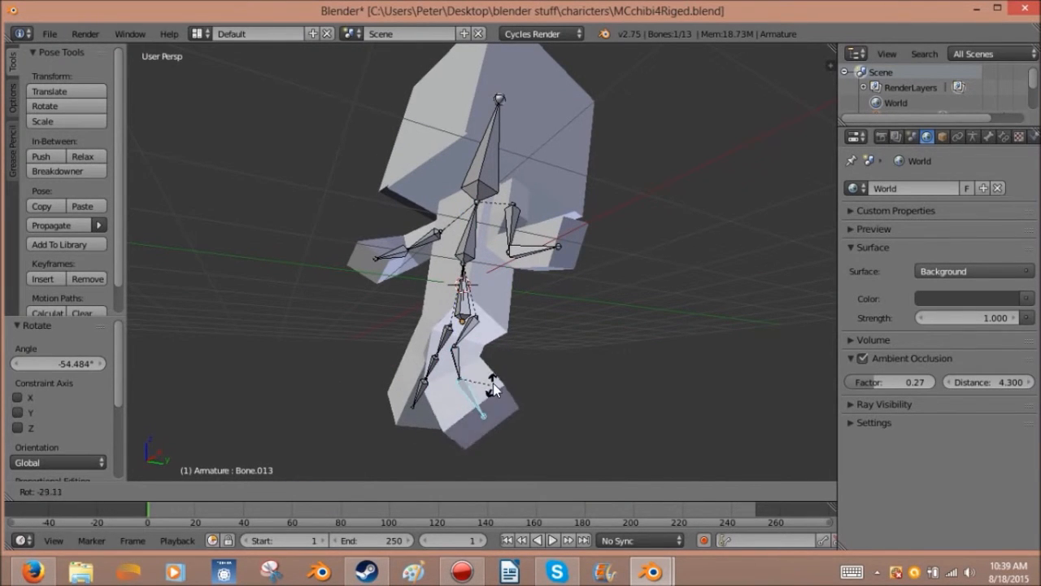
pyautogui.click(490, 395)
# Step: Bend the other leg by rotating its middle bone about 51° and its lowest bone about 47.2°
pyautogui.moveTo(379, 425); pyautogui.dragTo(441, 411, button='middle')
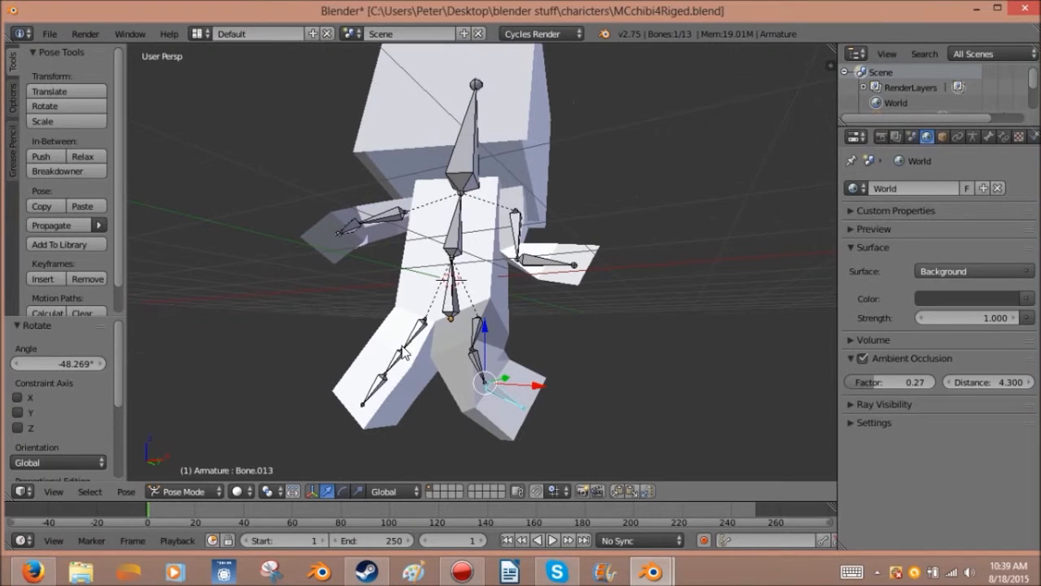
pyautogui.press('r')
pyautogui.click(356, 353)
pyautogui.rightClick(352, 350)
pyautogui.press('r')
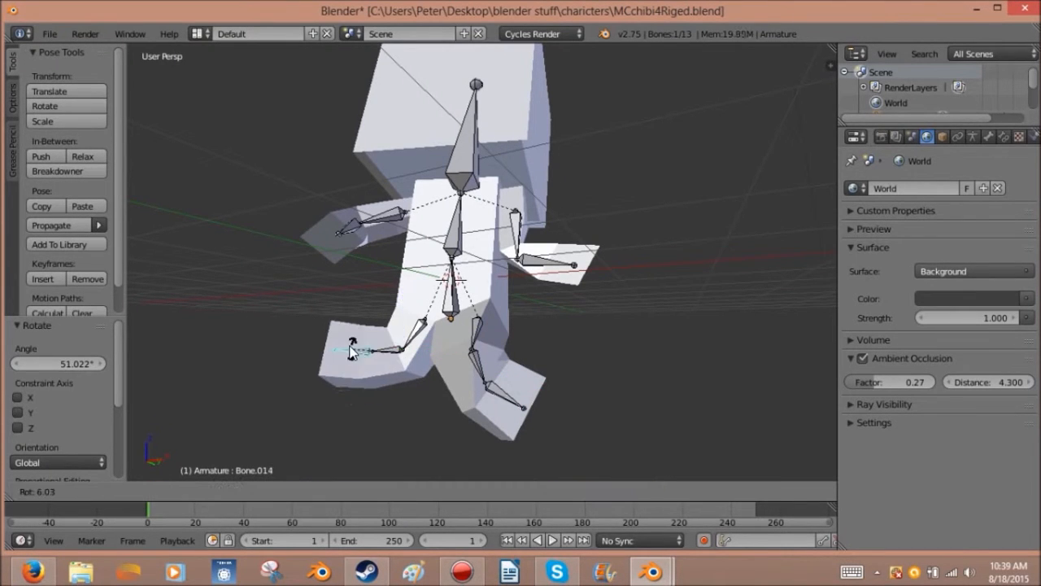
pyautogui.click(335, 367)
# Step: Preview the character with bent arms and legs from the front in rendered shading
pyautogui.moveTo(335, 368)
pyautogui.mouseDown(button='middle')
pyautogui.moveTo(382, 358)
pyautogui.moveTo(411, 389)
pyautogui.moveTo(401, 368)
pyautogui.moveTo(515, 296)
pyautogui.mouseUp(button='middle')
pyautogui.hotkey('shift', 'z')
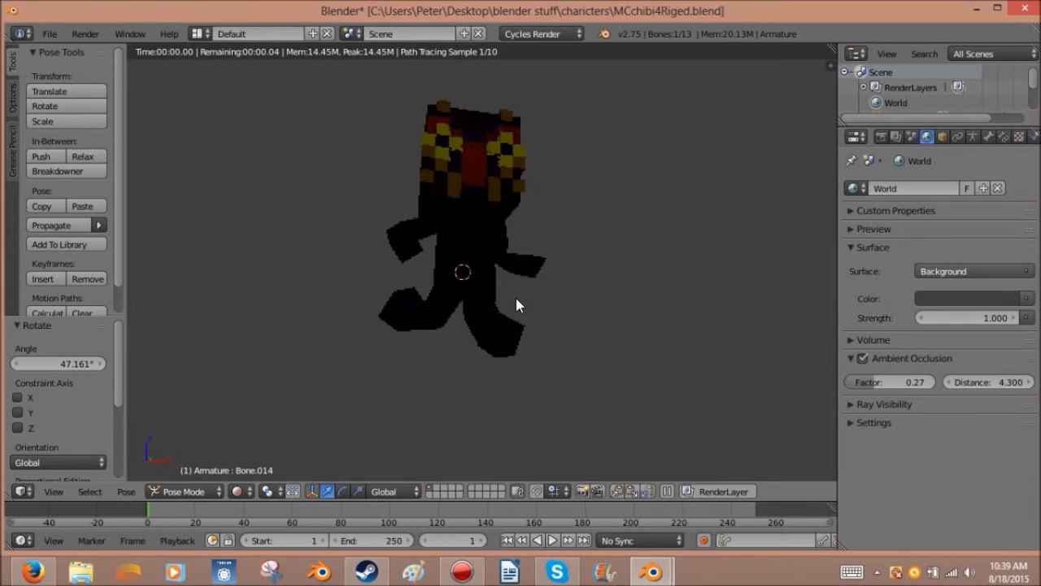